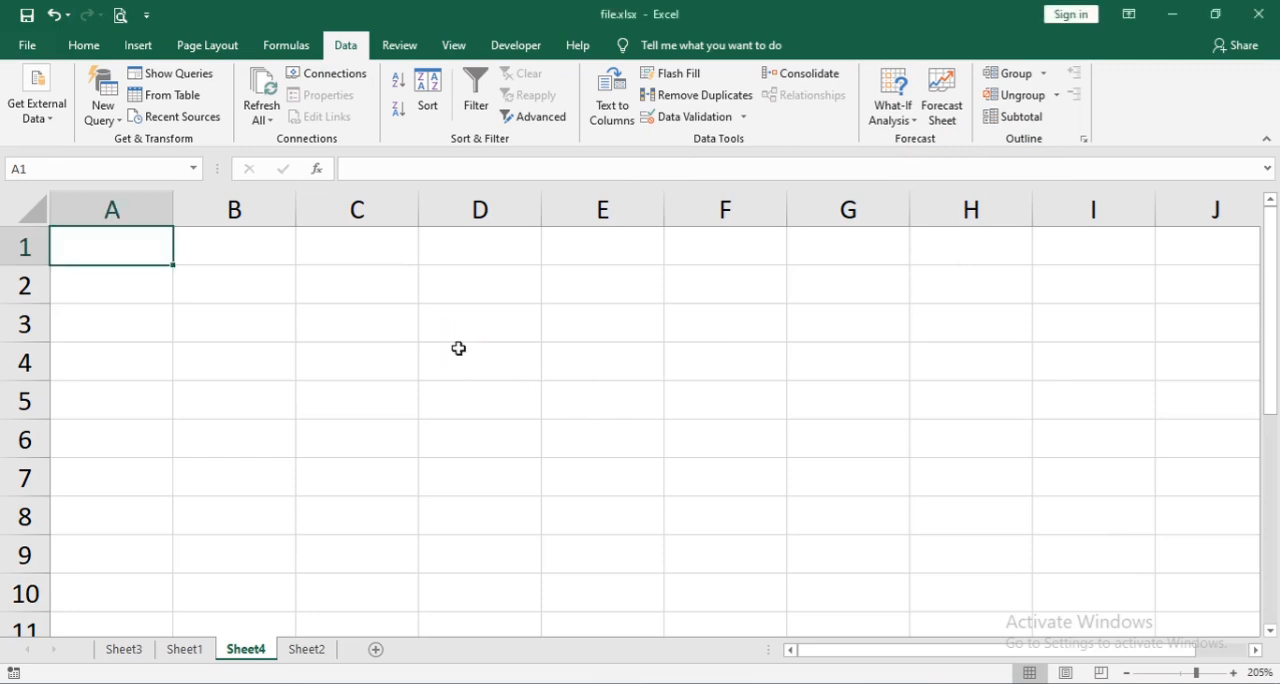
# - Enter the column headings "Years" in C1 and "Benefit" in D1
pyautogui.click(335, 251)
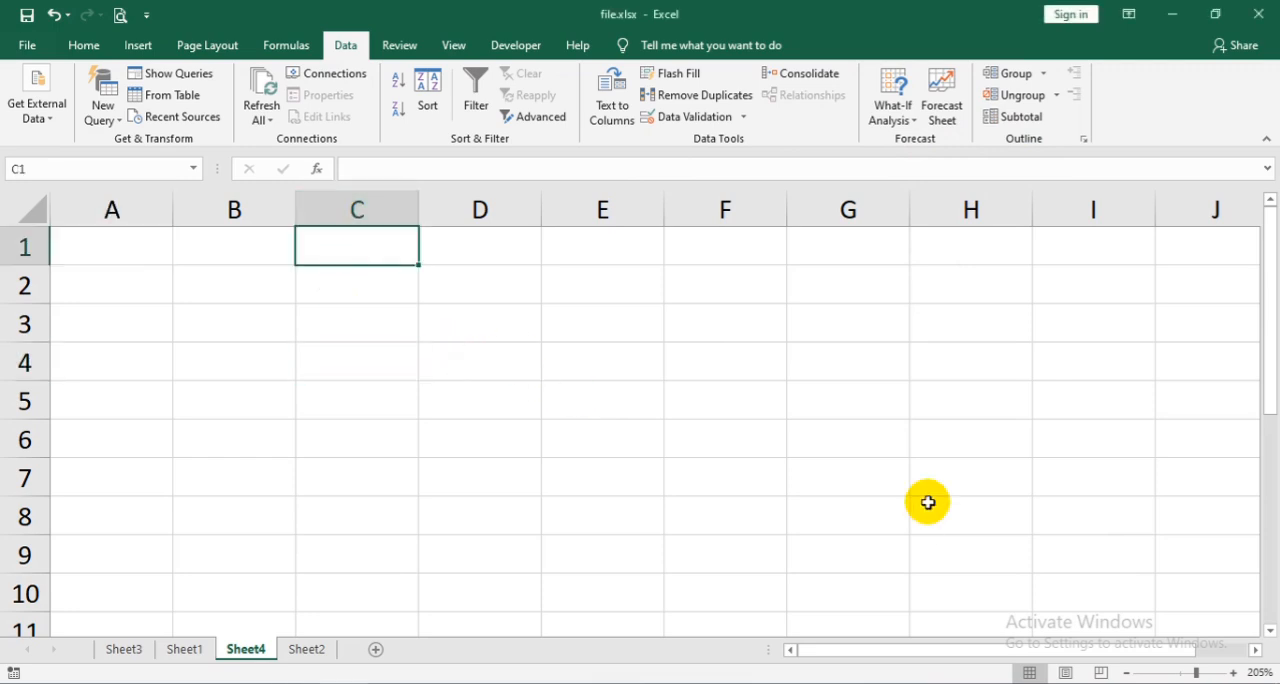
pyautogui.write('Year')
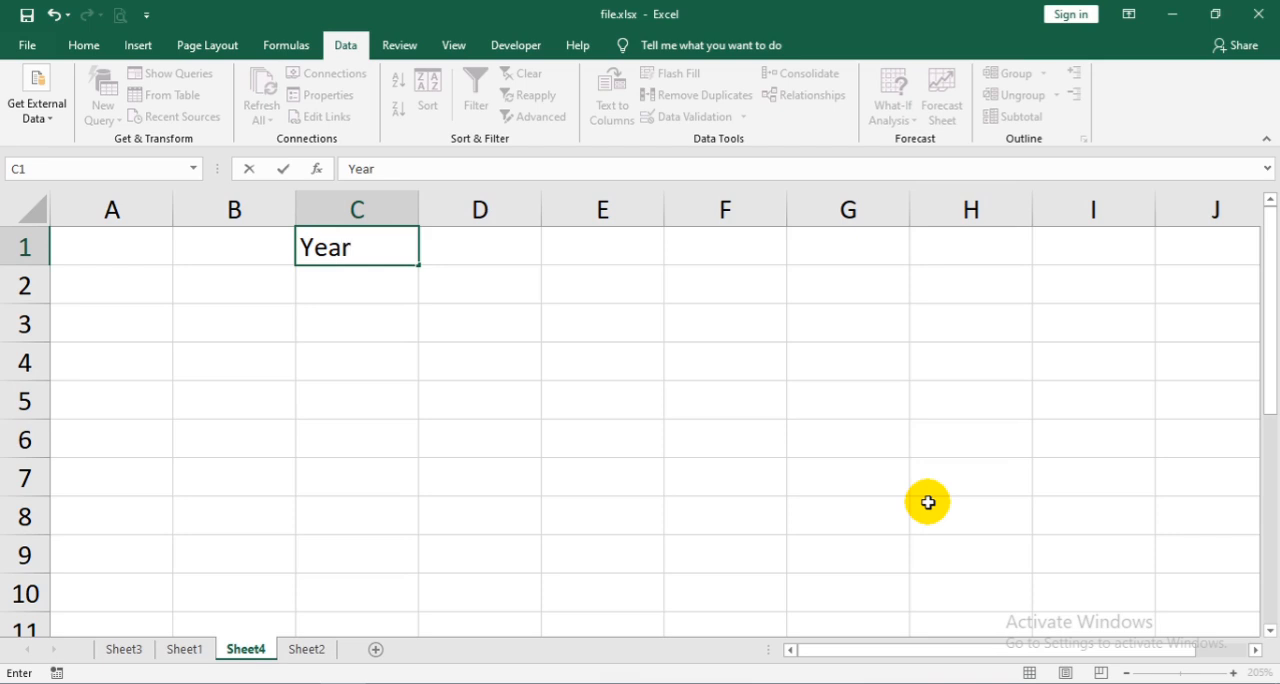
pyautogui.press('Tab')
pyautogui.press('Left')
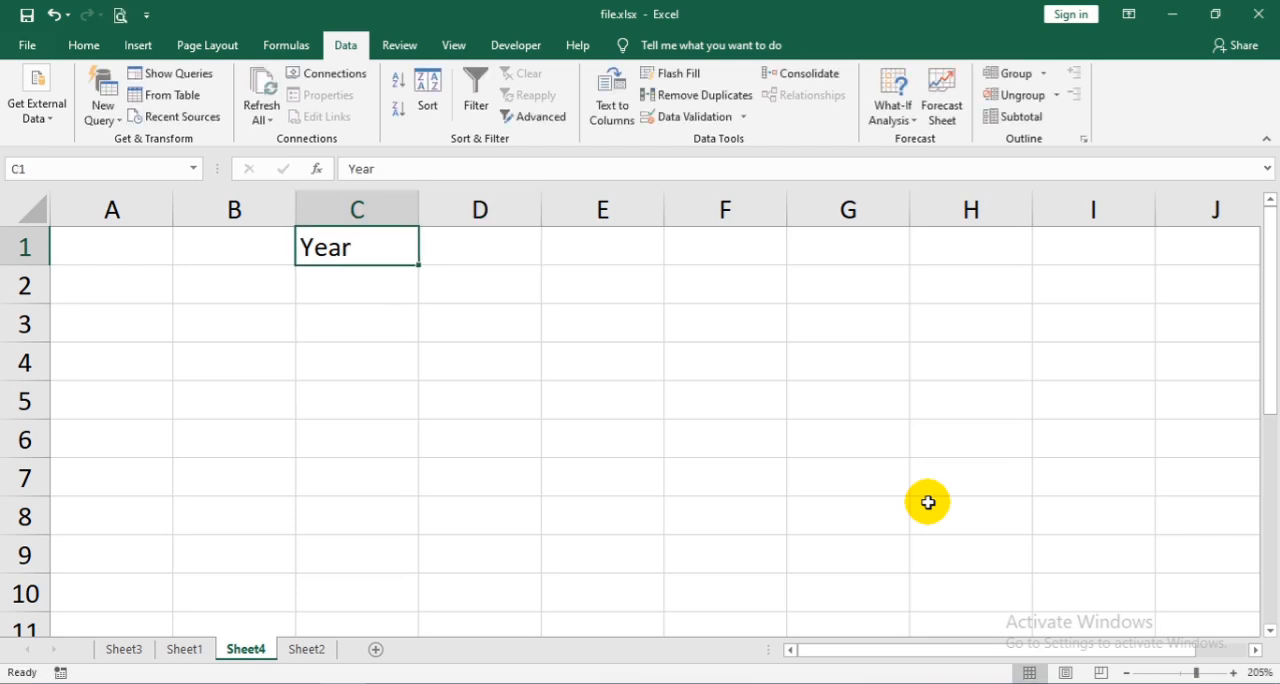
pyautogui.press('F2')
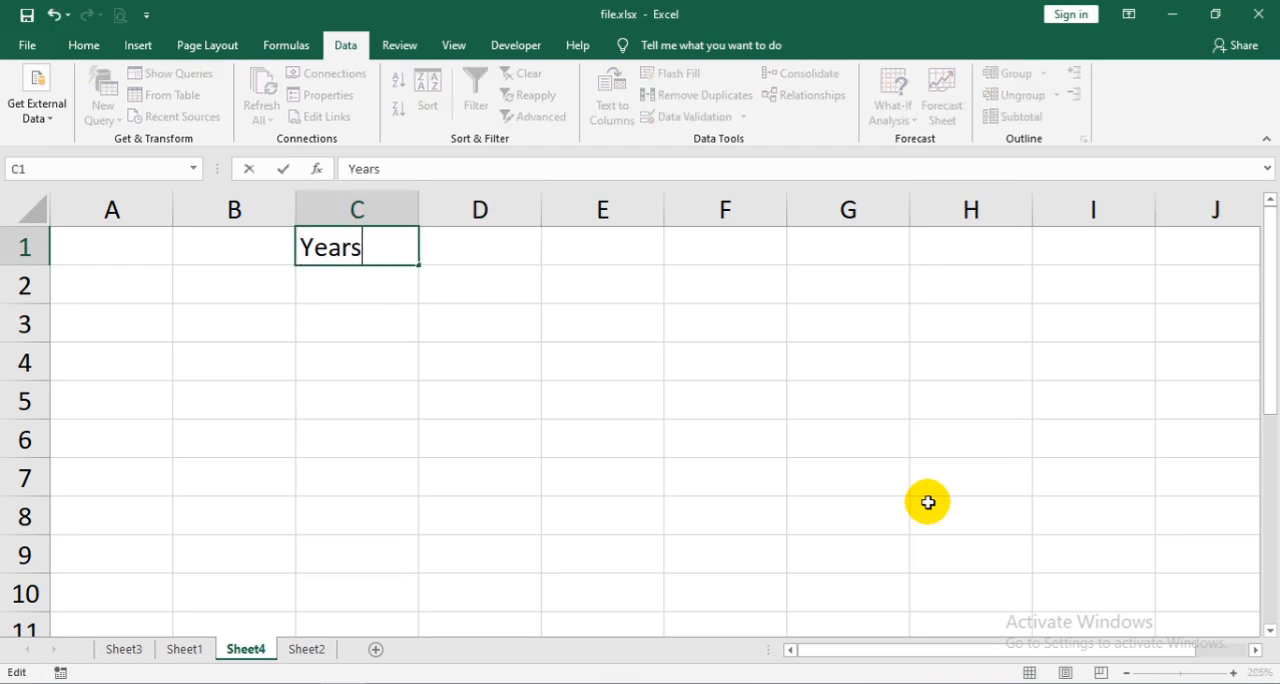
pyautogui.press('Tab')
pyautogui.write('B')
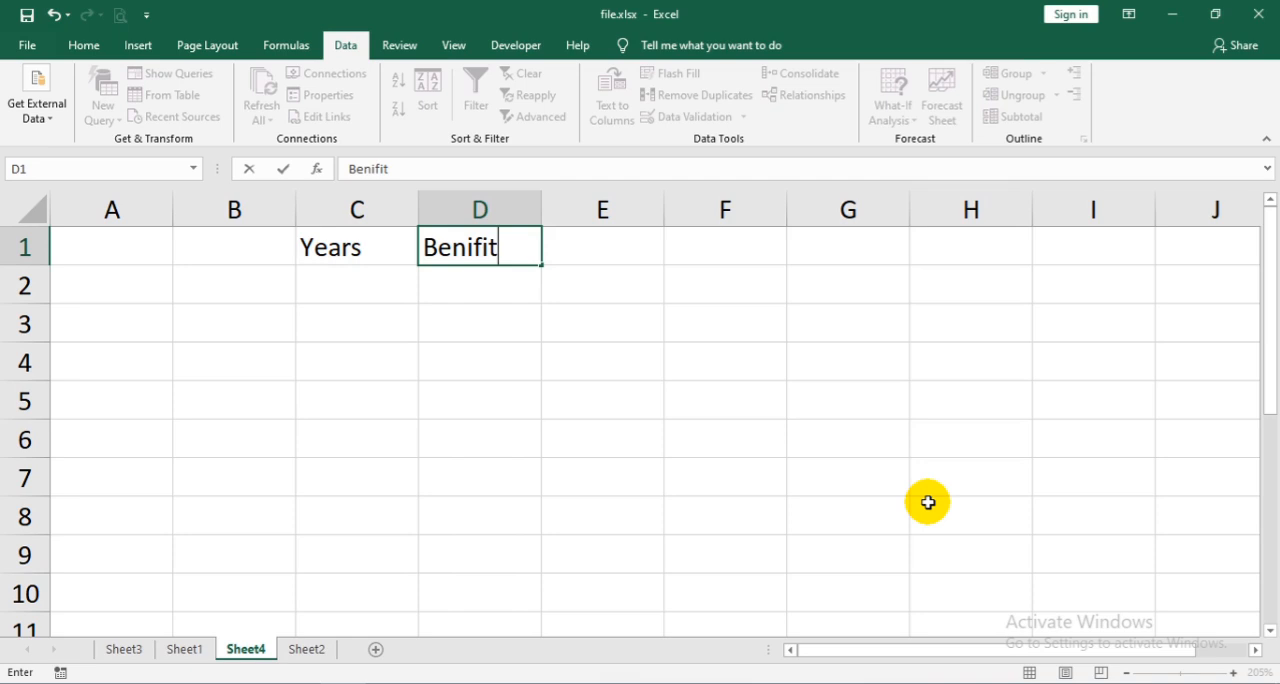
pyautogui.press('Return')
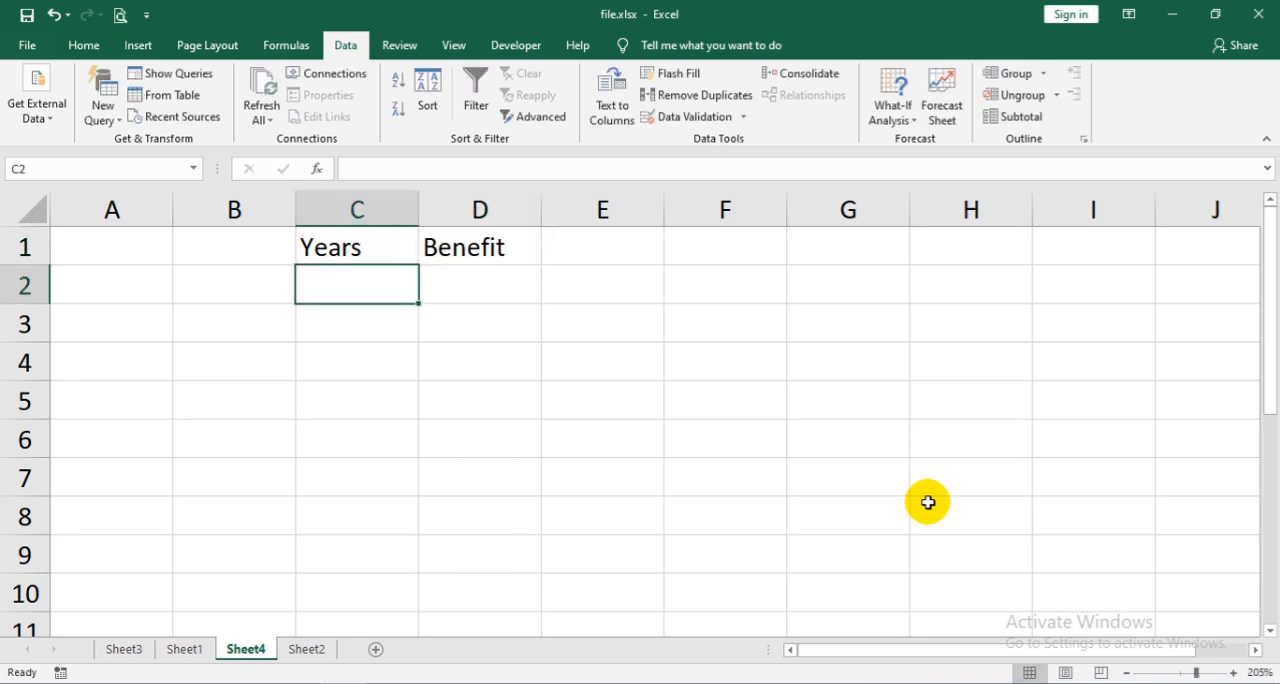
# - Enter 2022 and 2023 under Years and extend the series down to 2025 in C5
pyautogui.write('2022')
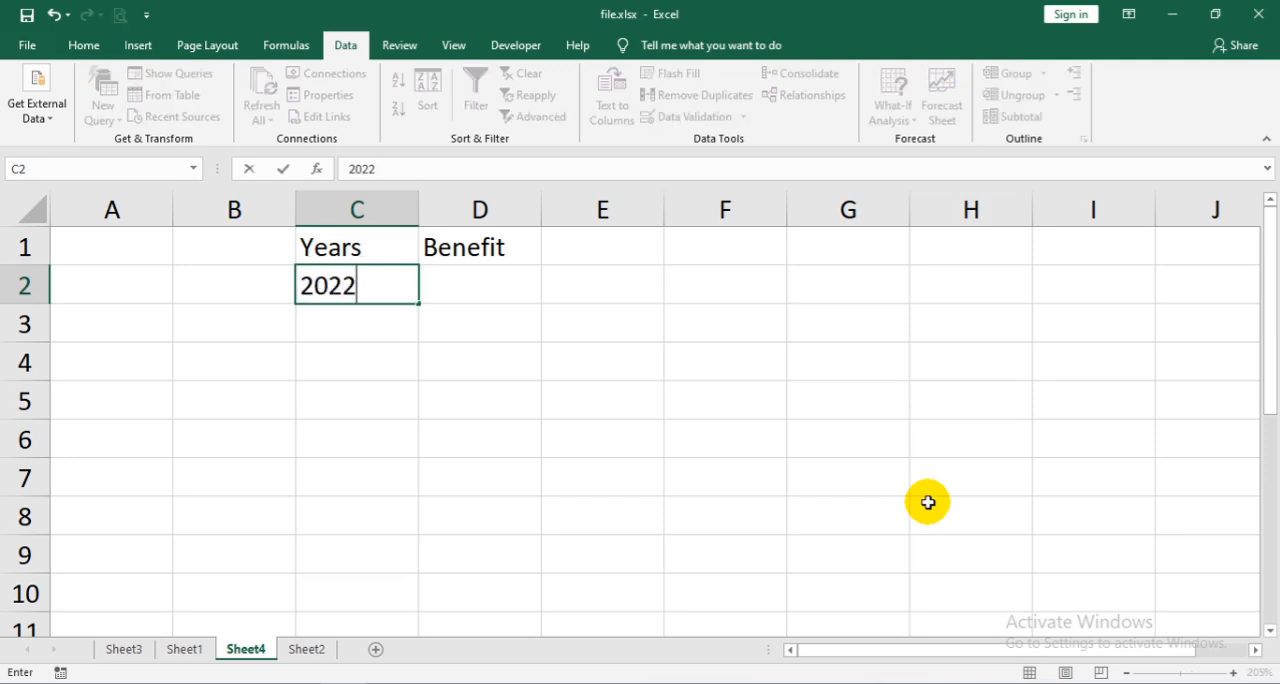
pyautogui.press('Return')
pyautogui.write('2023')
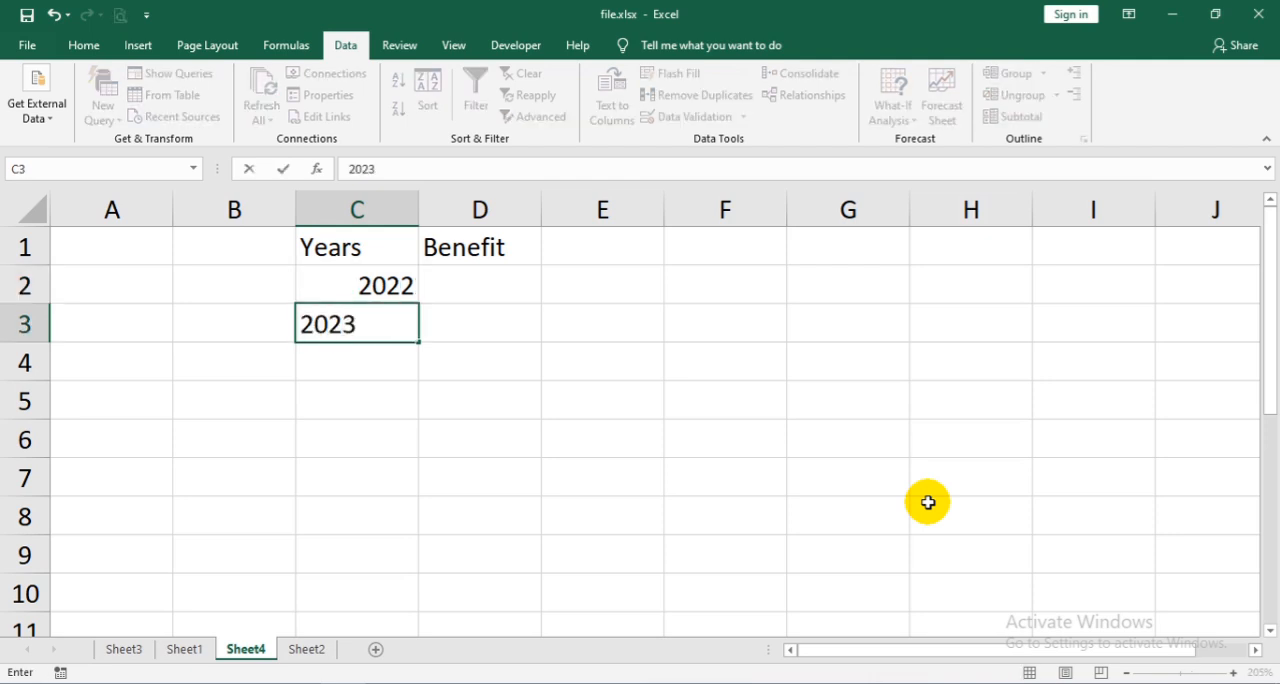
pyautogui.click(380, 288)
pyautogui.moveTo(388, 309); pyautogui.dragTo(424, 332)
# - Enter the benefit amounts 36000, 95400 and 29840 for 2022 to 2024 in D2:D4
pyautogui.click(477, 283)
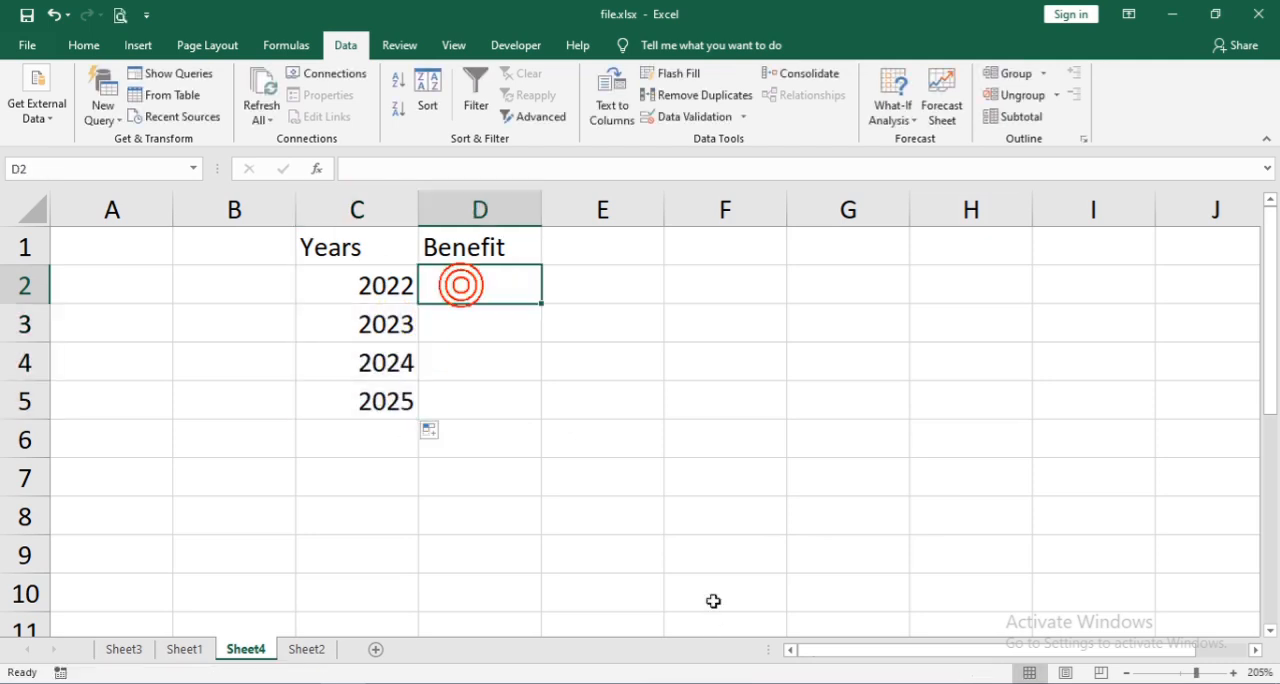
pyautogui.write('36000')
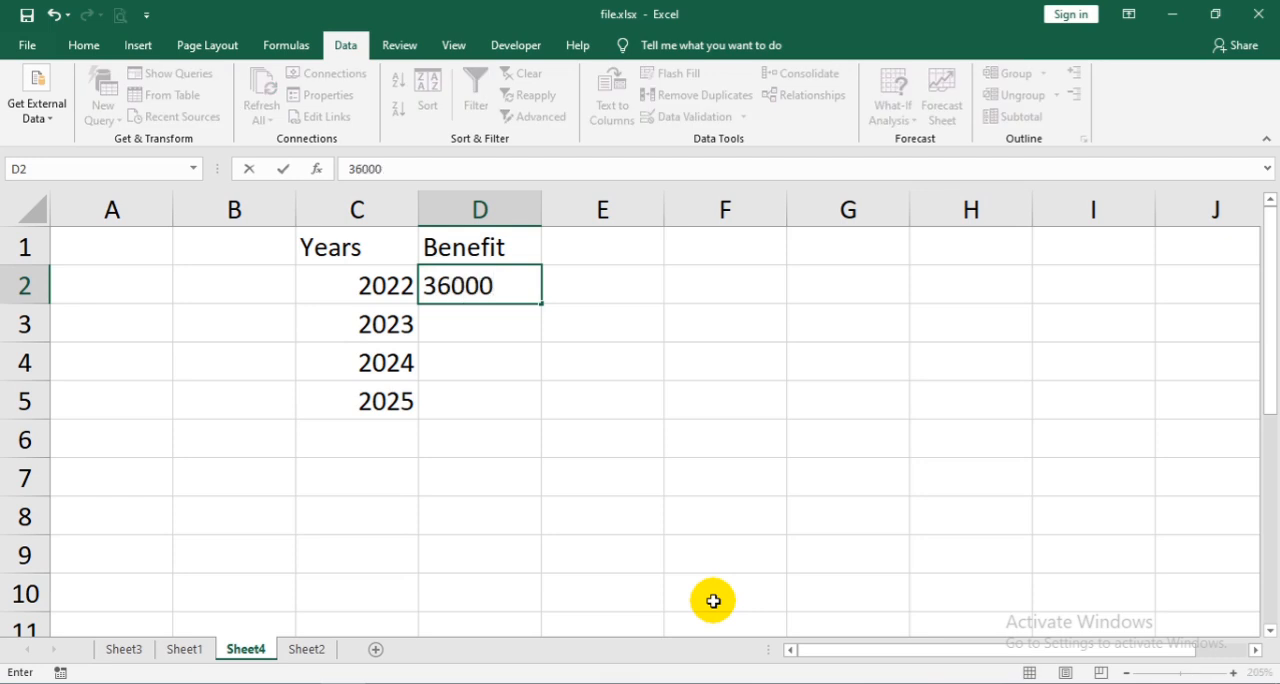
pyautogui.press('Return')
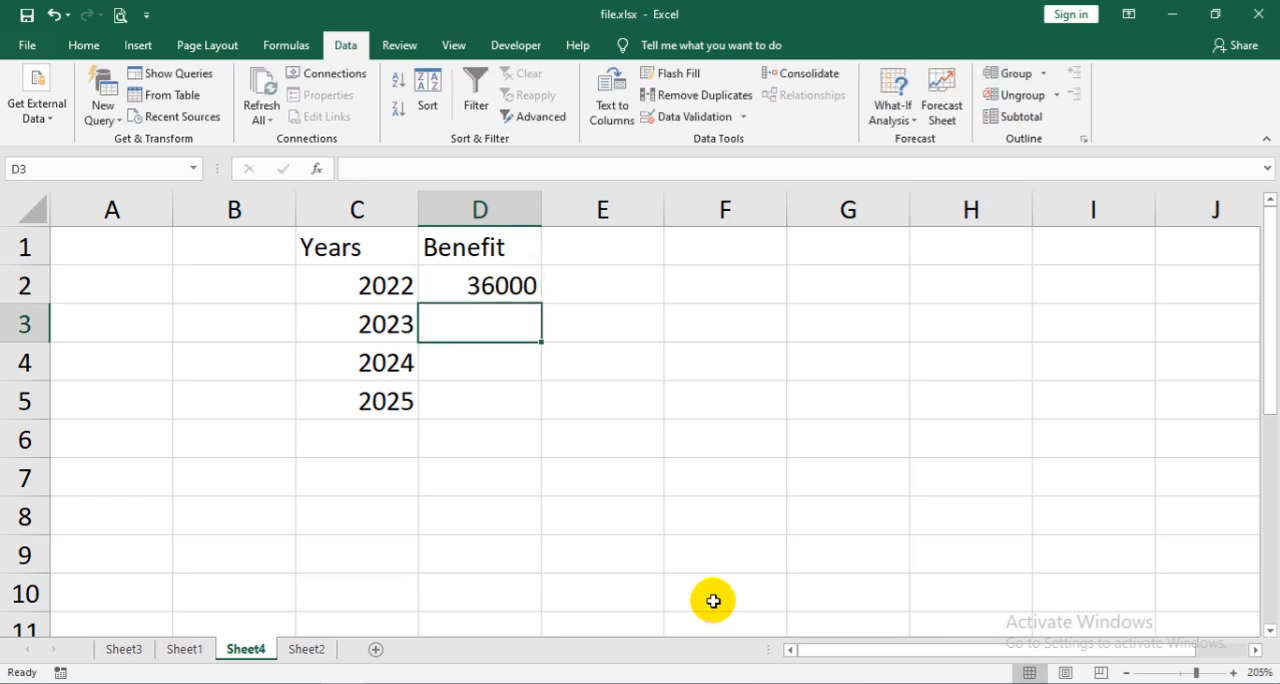
pyautogui.write('95400')
pyautogui.press('Return')
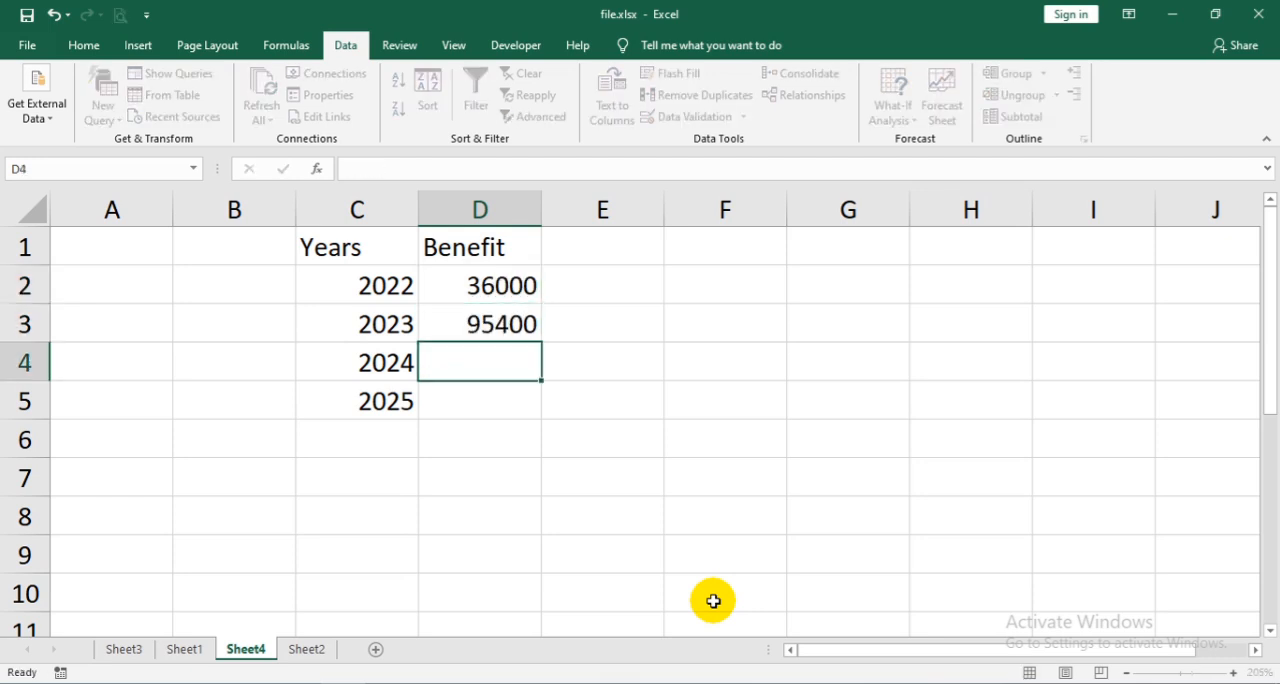
pyautogui.write('2984')
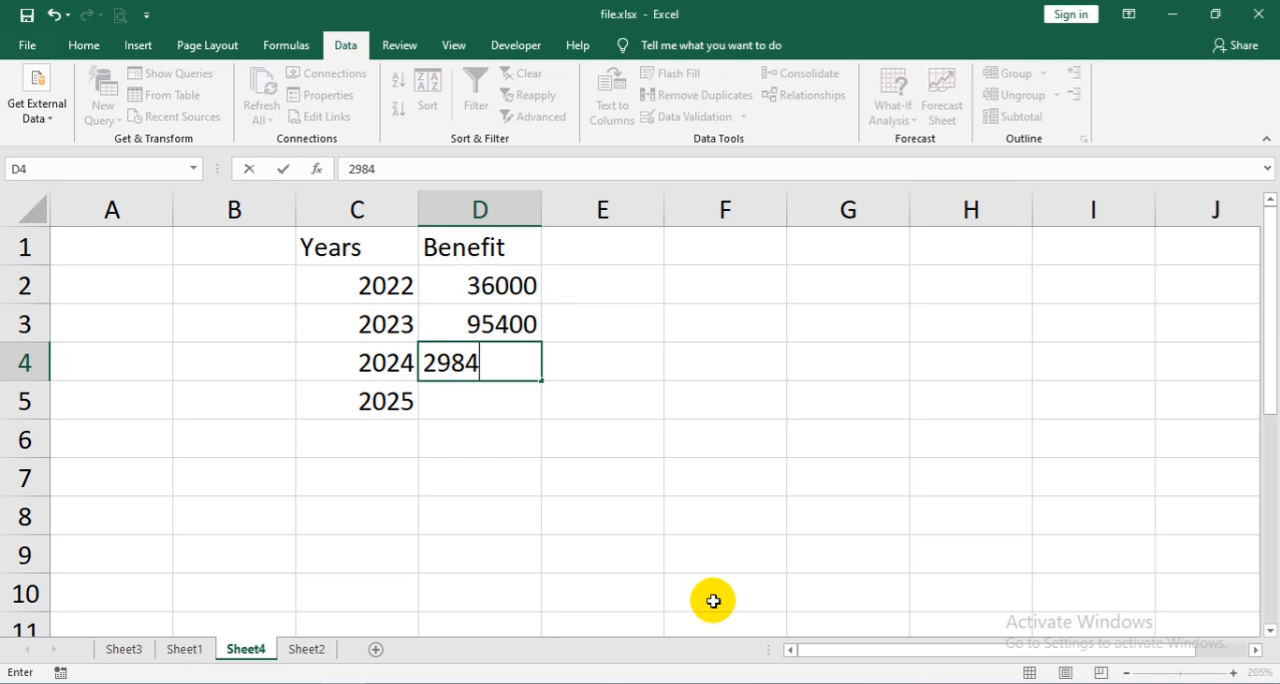
pyautogui.press('Return')
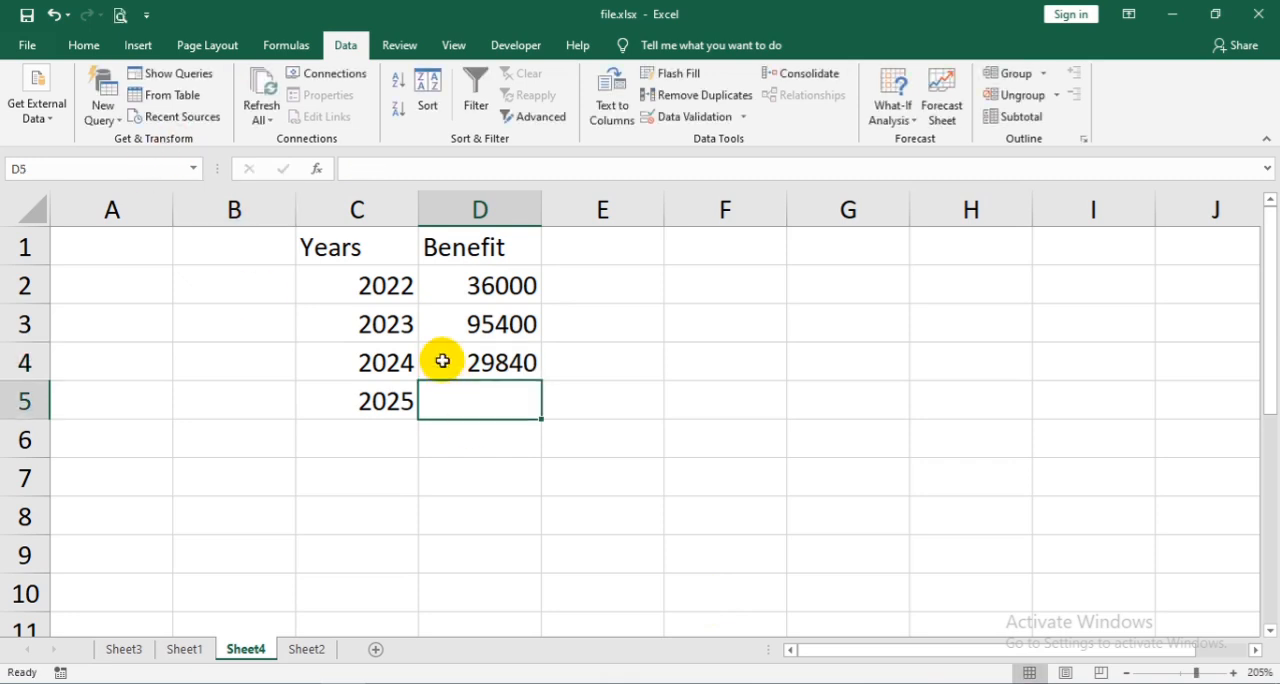
# - Preview a forecast sheet for the years and benefits in C2:D5, closing it without creating the worksheet
pyautogui.click(390, 283)
pyautogui.moveTo(390, 283); pyautogui.dragTo(443, 415)
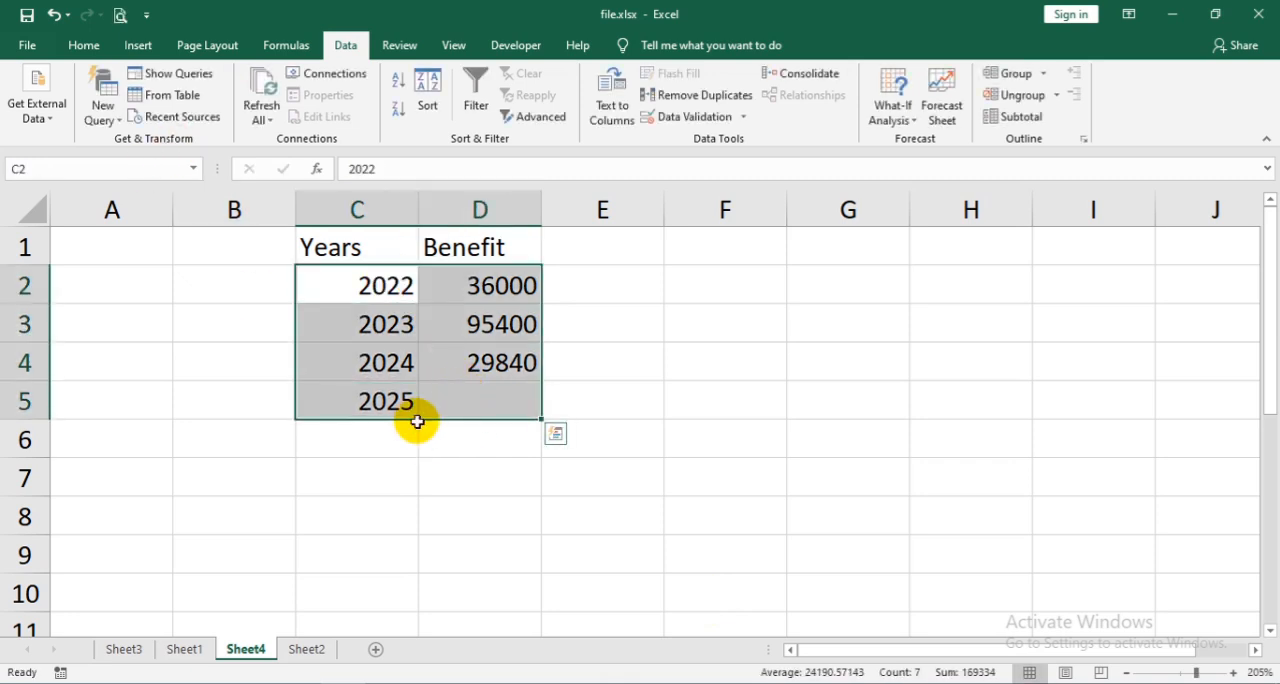
pyautogui.click(941, 71)
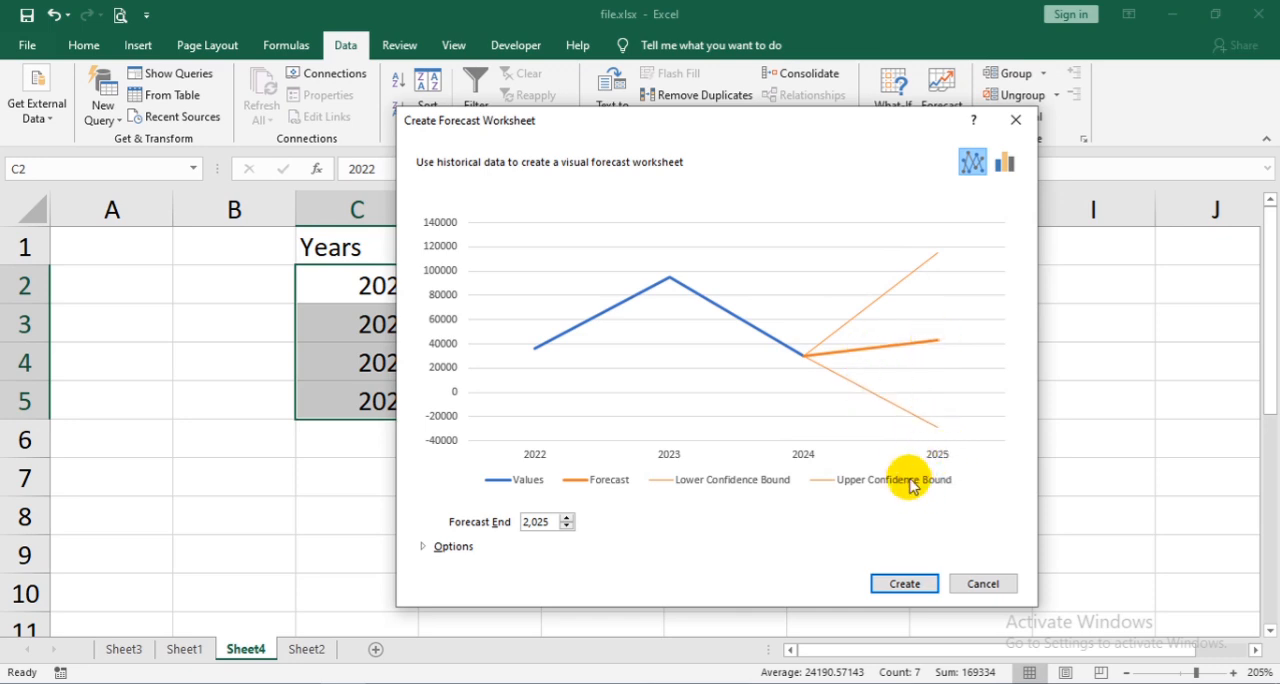
pyautogui.click(982, 584)
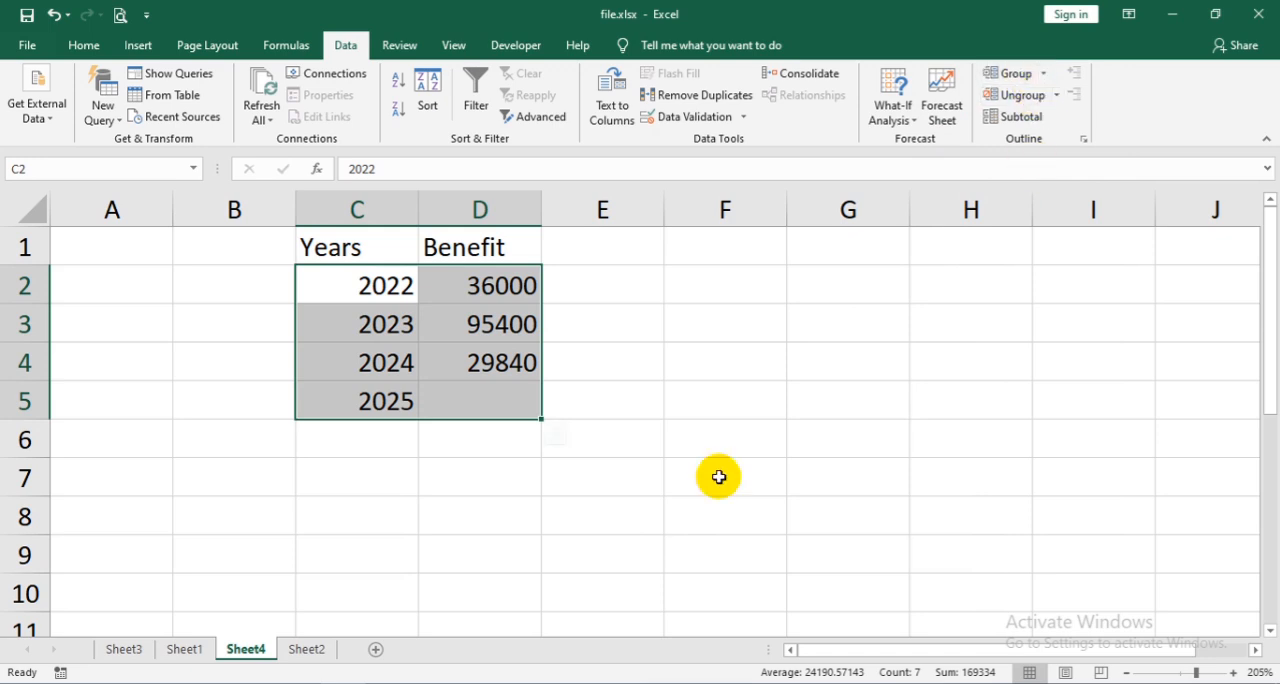
# - Clear the whole Years and Benefit table from the sheet
pyautogui.click(672, 486)
pyautogui.moveTo(513, 456); pyautogui.dragTo(267, 136)
pyautogui.press('Delete')
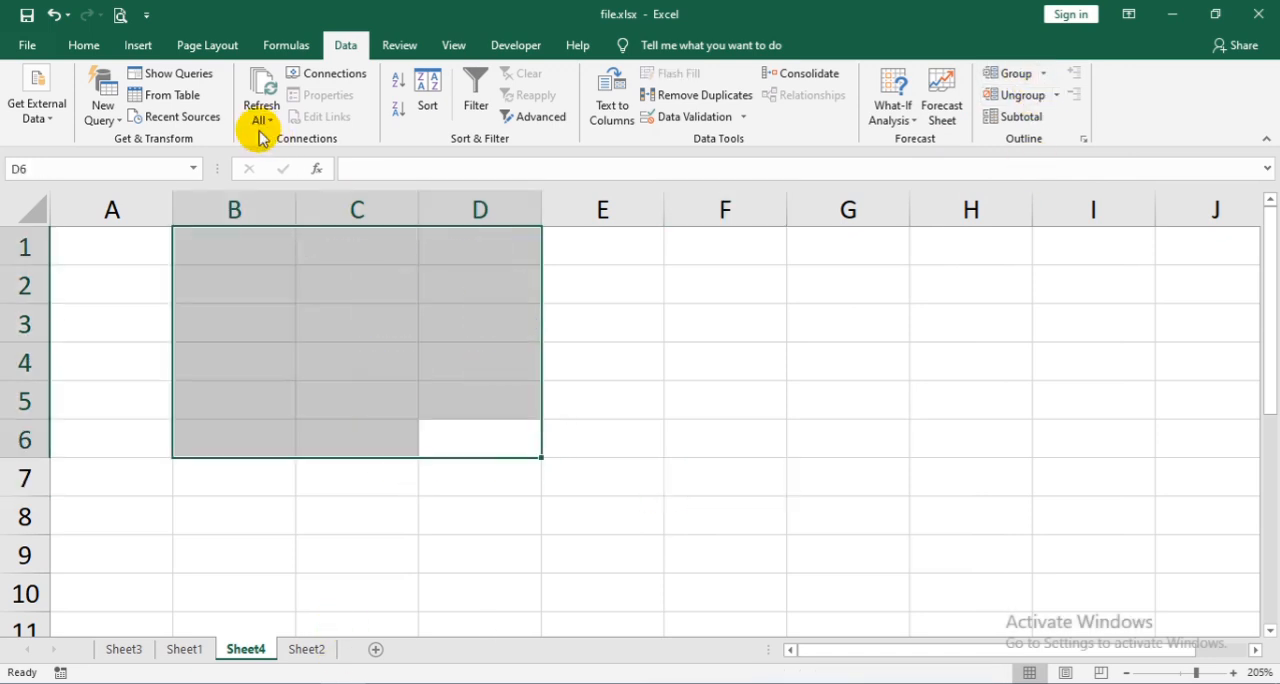
# - Enter 0, 1 and 2 across row 3 from C3 and extend the series to 5 in H3
pyautogui.click(350, 310)
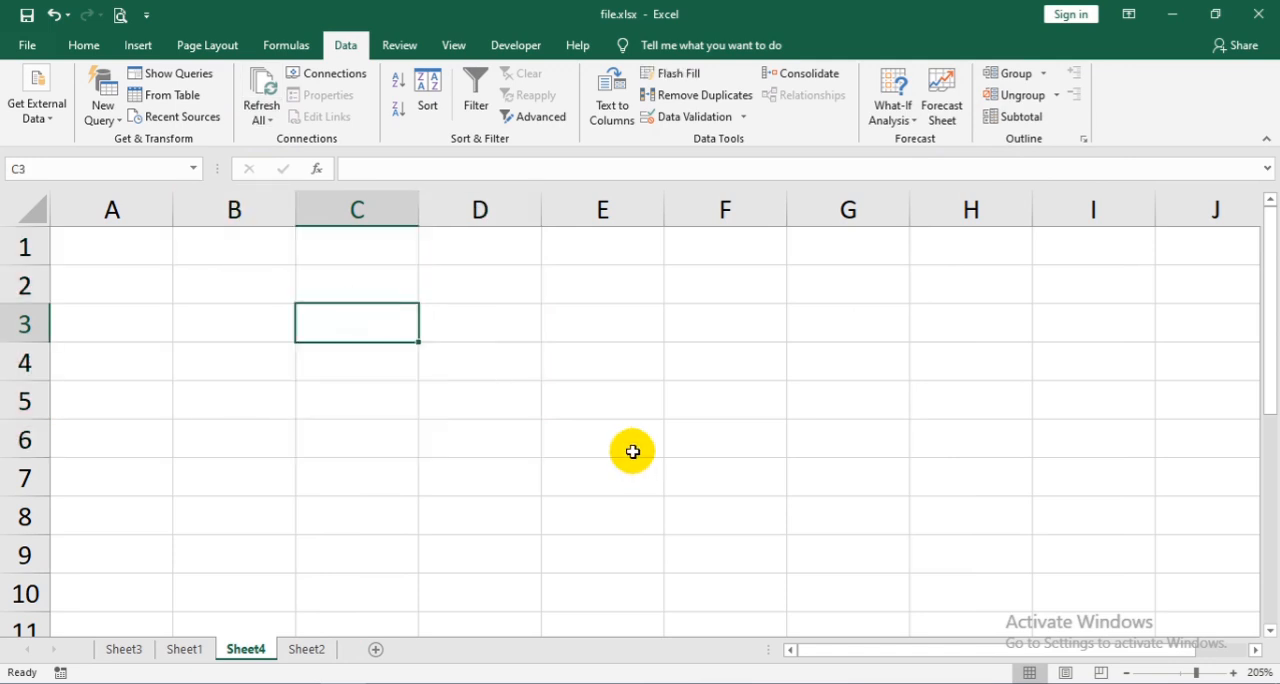
pyautogui.write('0')
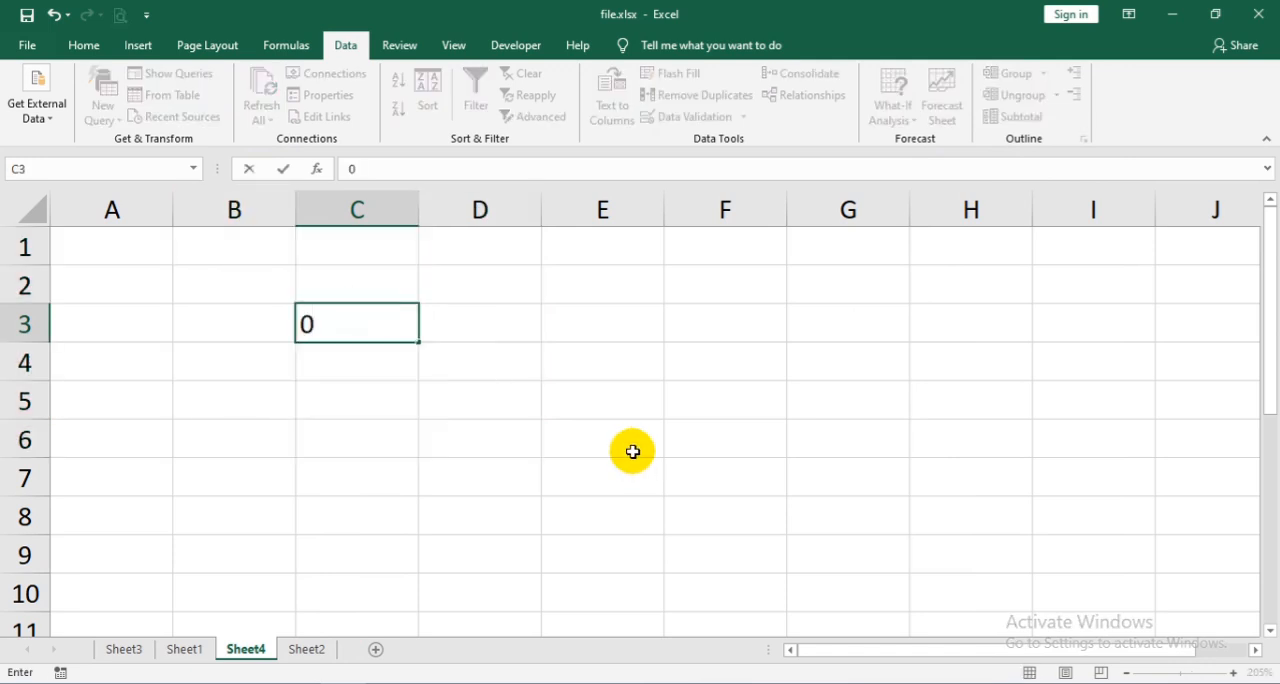
pyautogui.press('Tab')
pyautogui.write('1')
pyautogui.hotkey('ctrl', 'Return')
pyautogui.press('Tab')
pyautogui.write('2')
pyautogui.press('Tab')
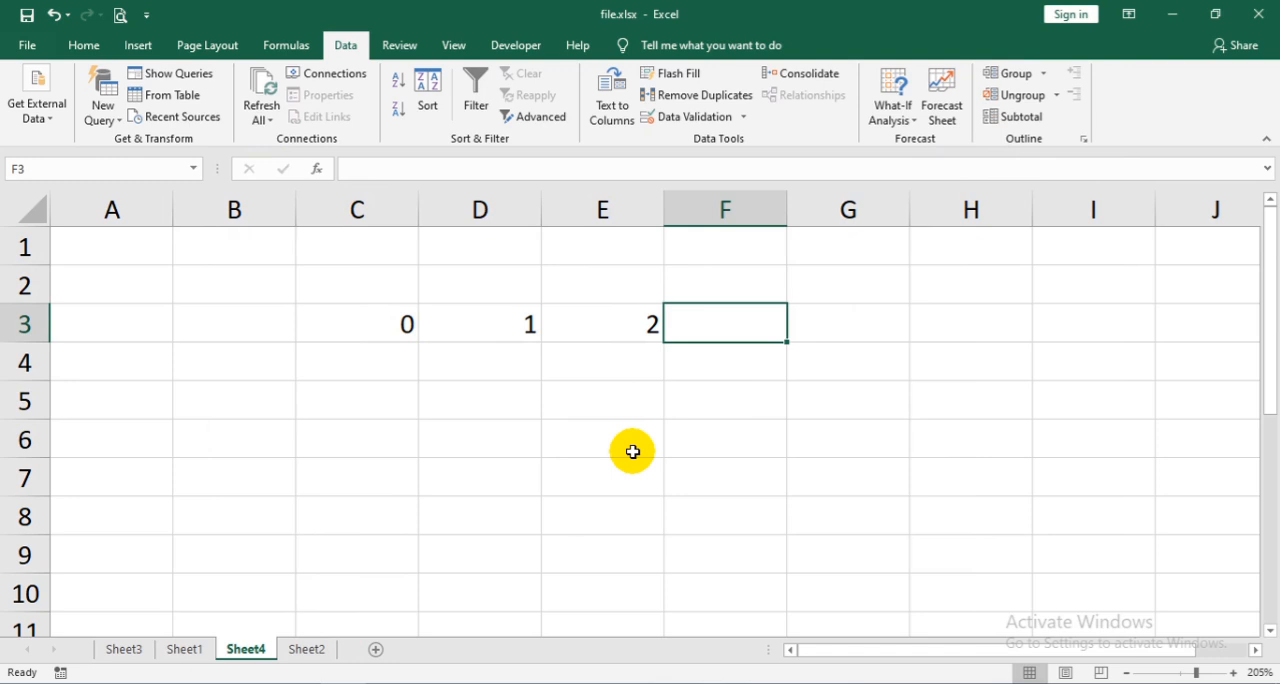
pyautogui.moveTo(527, 324); pyautogui.dragTo(1010, 341)
# - Enter 1 and 2 in C4:C5 and extend the series down to 6 in C9
pyautogui.click(400, 363)
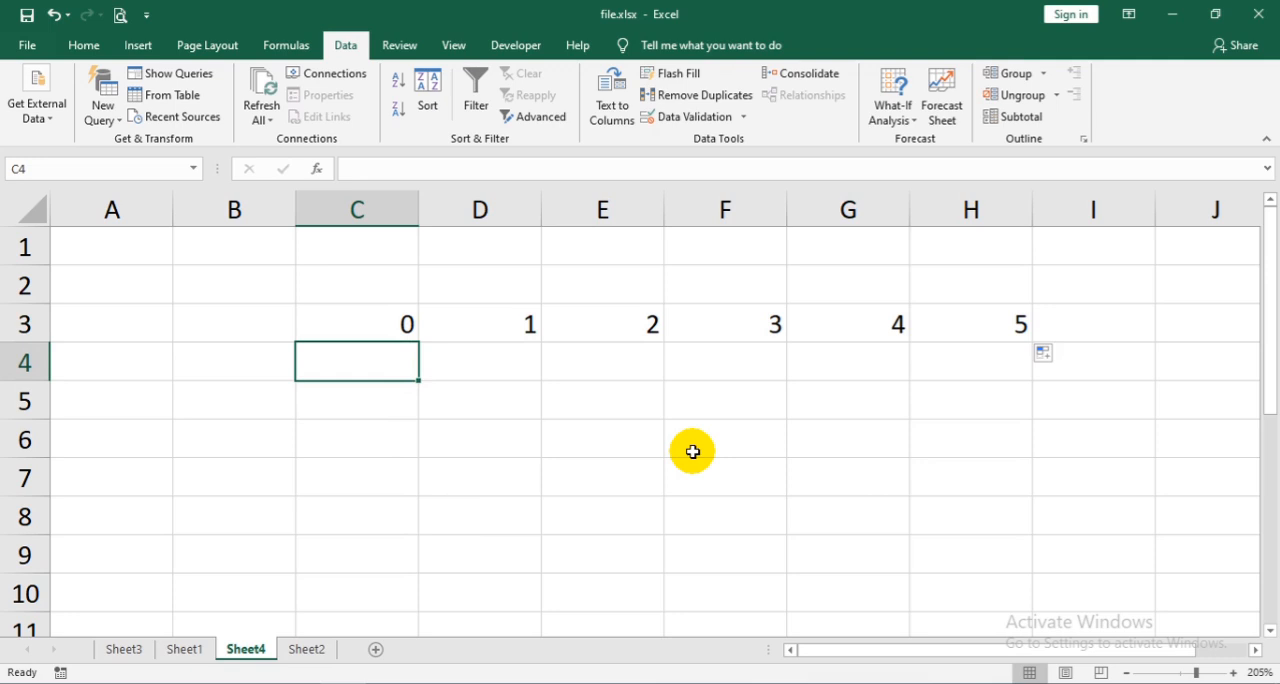
pyautogui.write('1')
pyautogui.press('Return')
pyautogui.write('2')
pyautogui.press('Return')
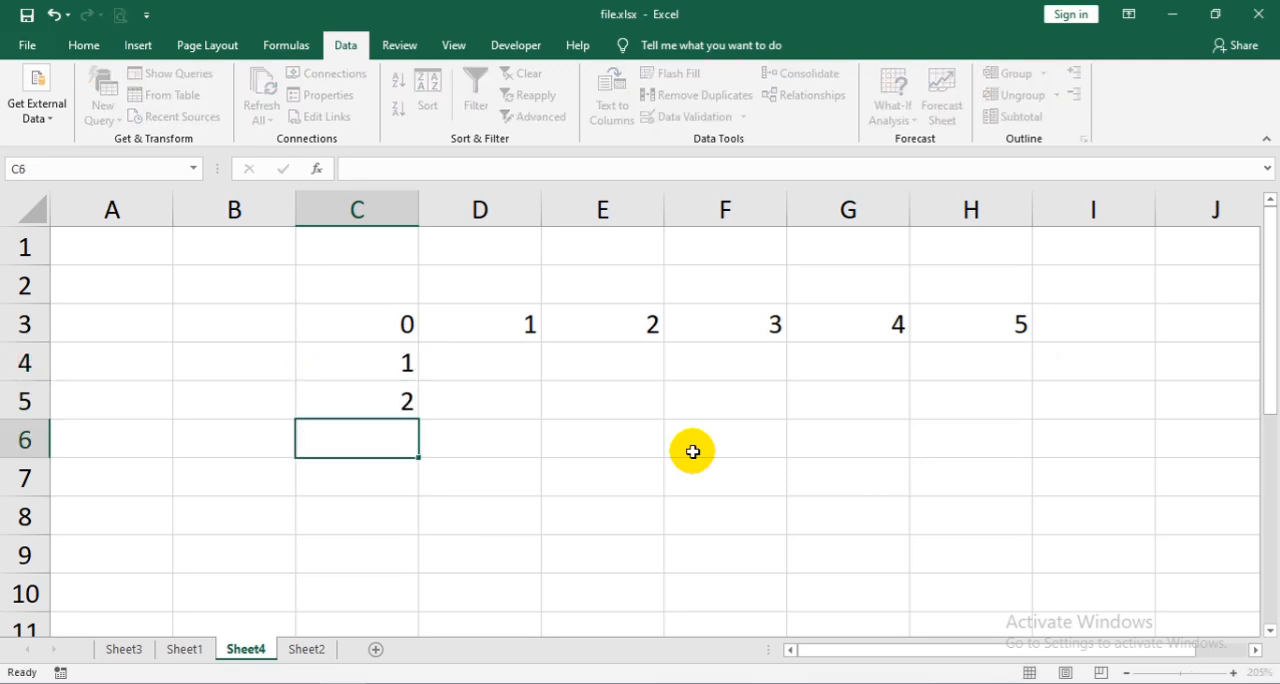
pyautogui.moveTo(376, 367); pyautogui.dragTo(423, 572)
# - Replace the corner value in C3 with the formula =A1*B1
pyautogui.click(349, 323)
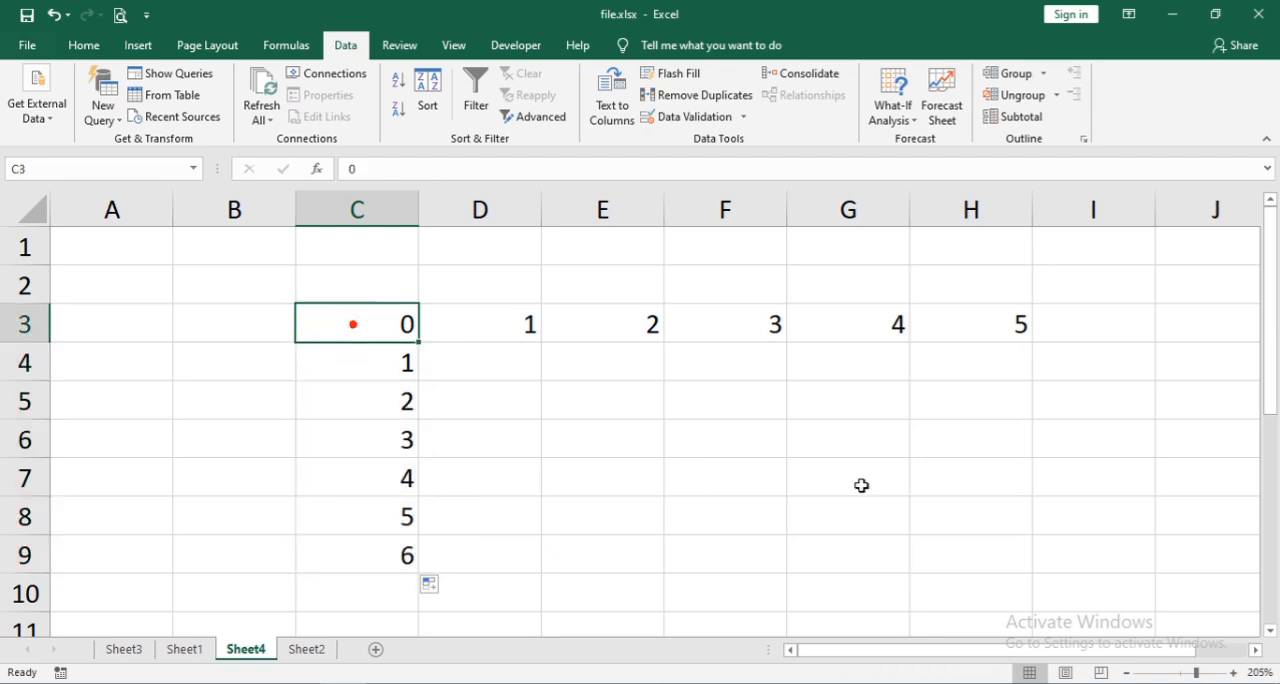
pyautogui.write('=')
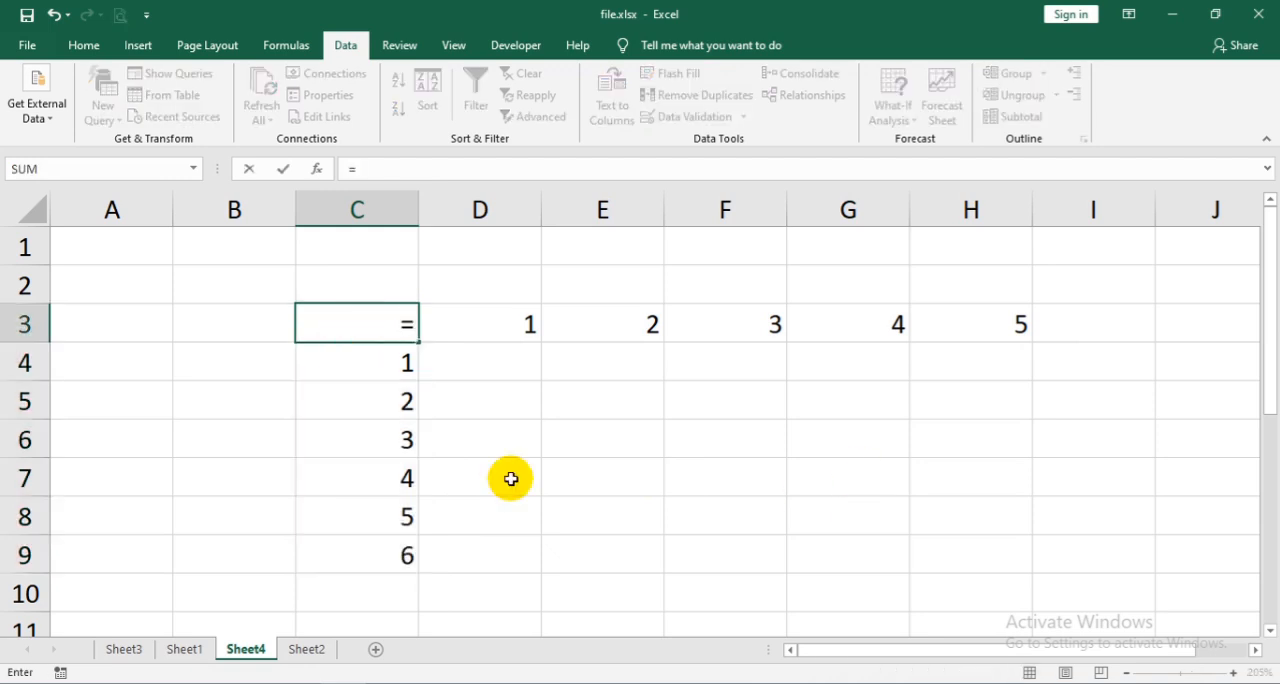
pyautogui.click(112, 245)
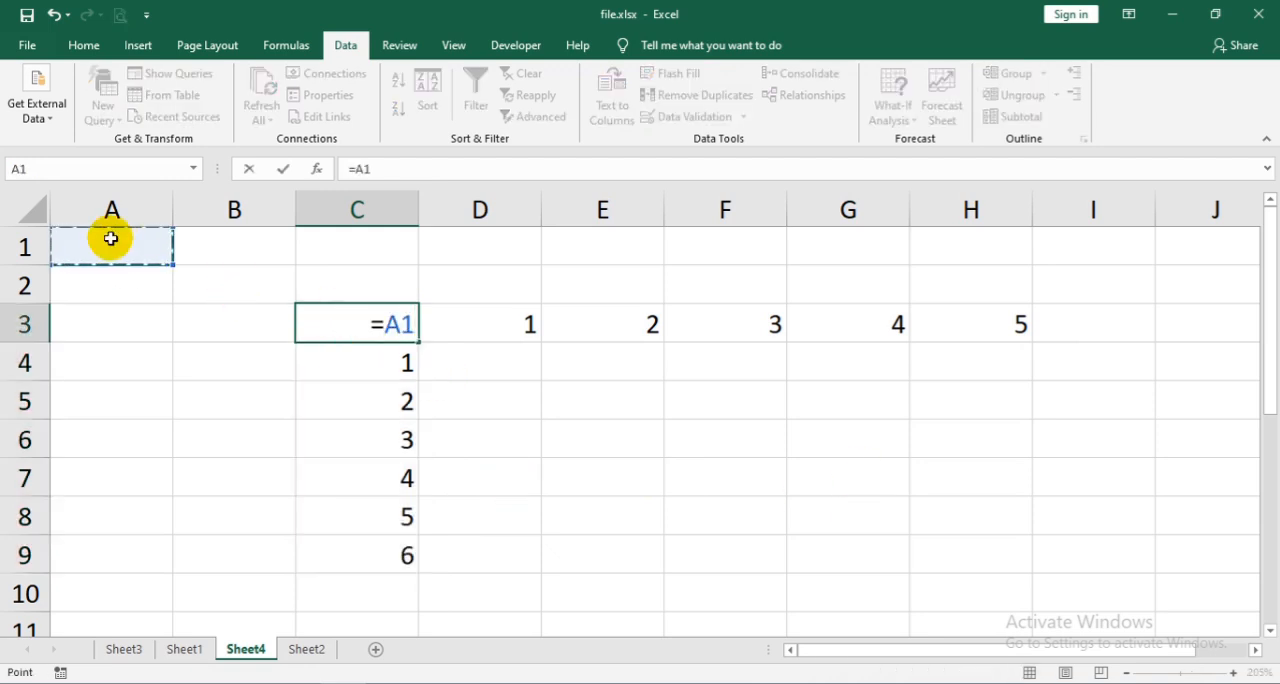
pyautogui.click(230, 240)
pyautogui.press('Return')
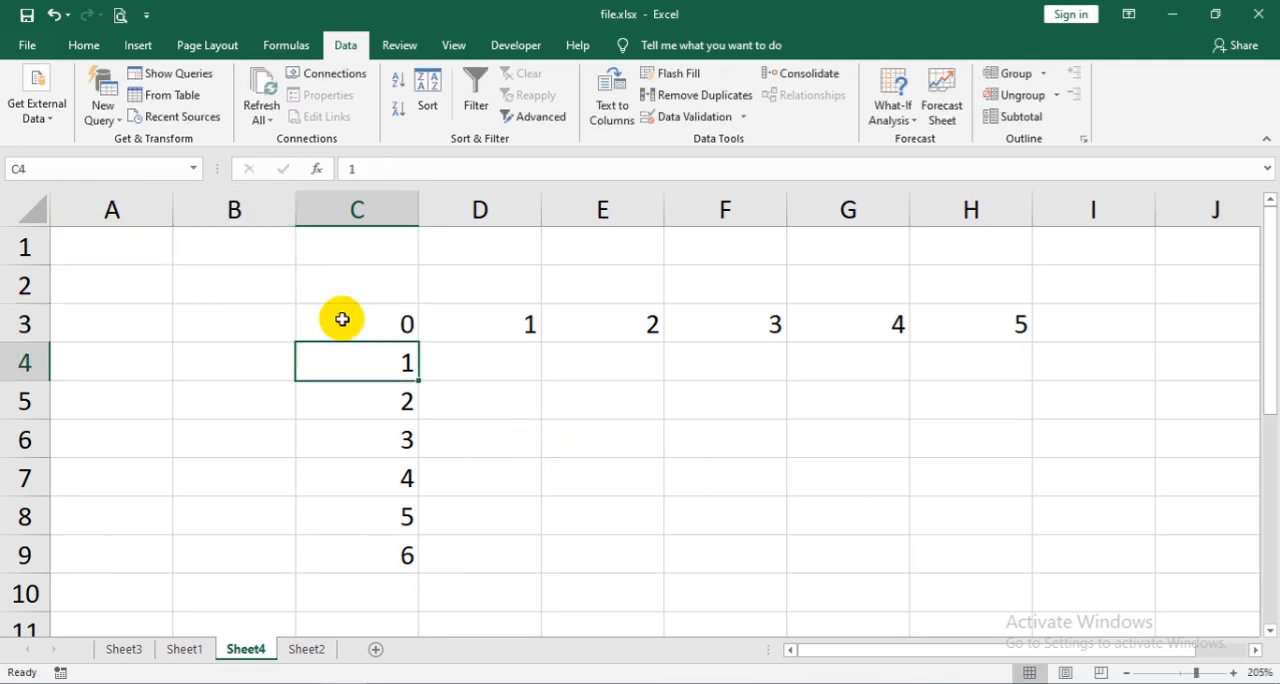
# - Create a What-If data table over C3:H9 with row input cell A1 and column input cell B1
pyautogui.moveTo(354, 311); pyautogui.dragTo(943, 540)
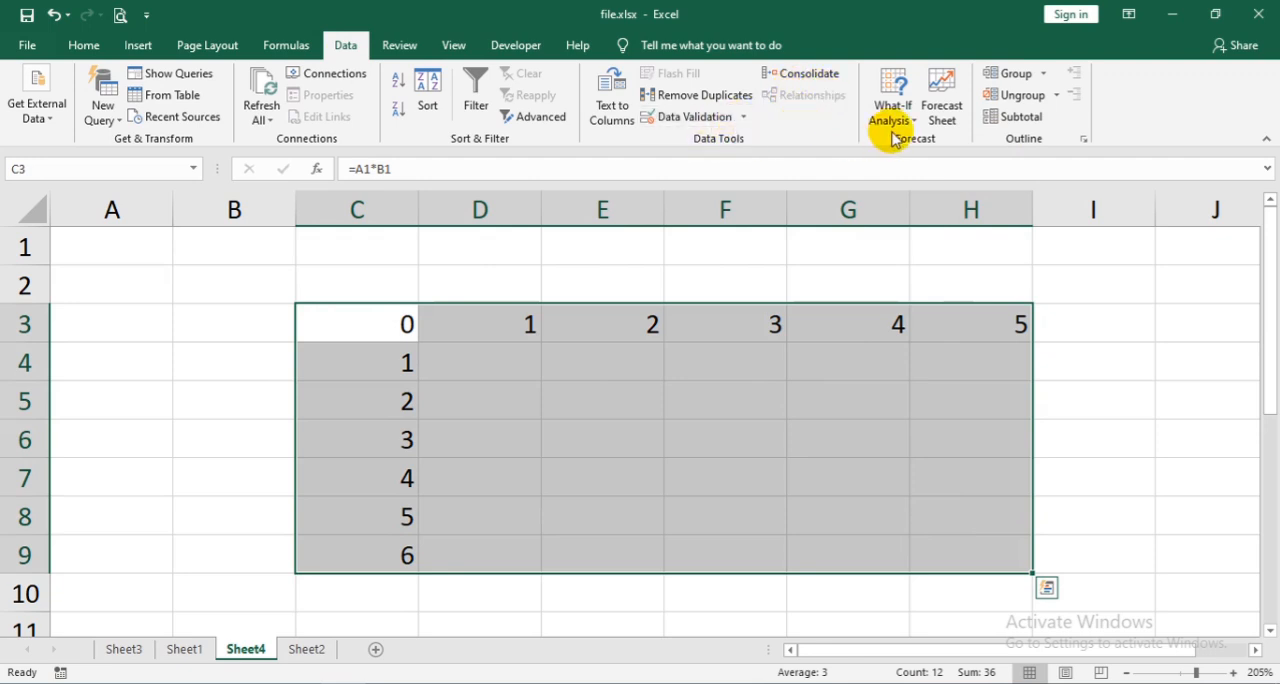
pyautogui.click(921, 119)
pyautogui.click(1016, 119)
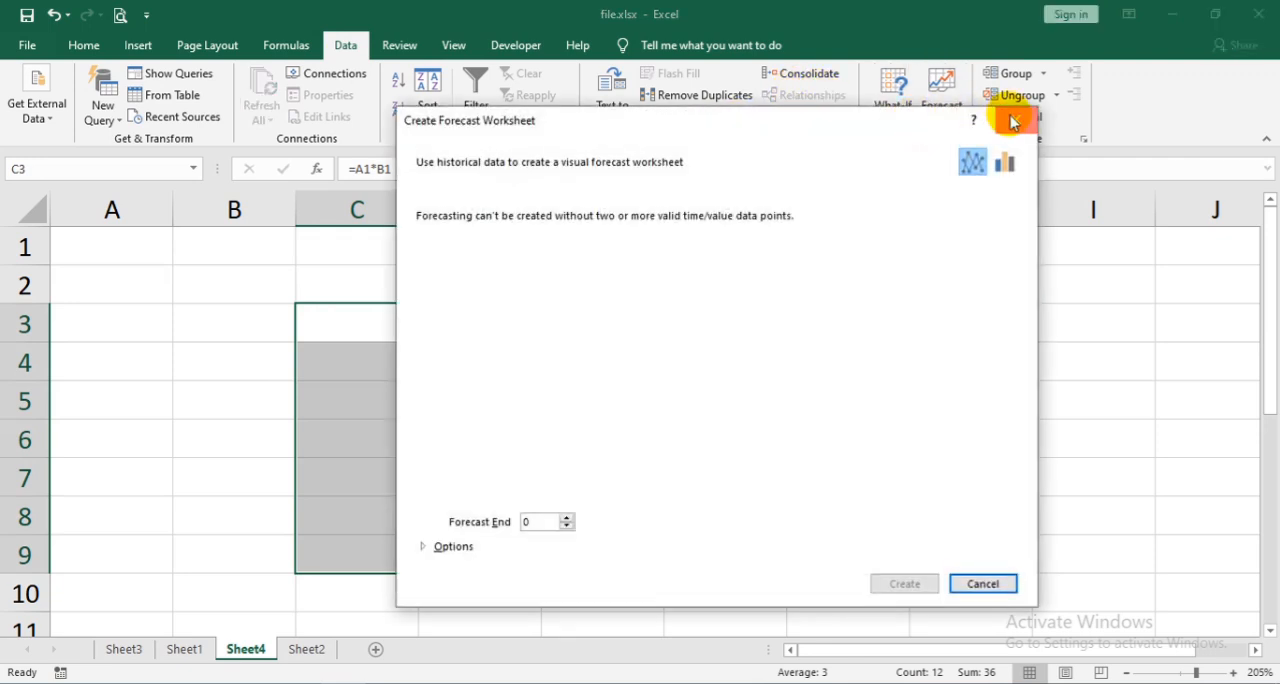
pyautogui.click(910, 120)
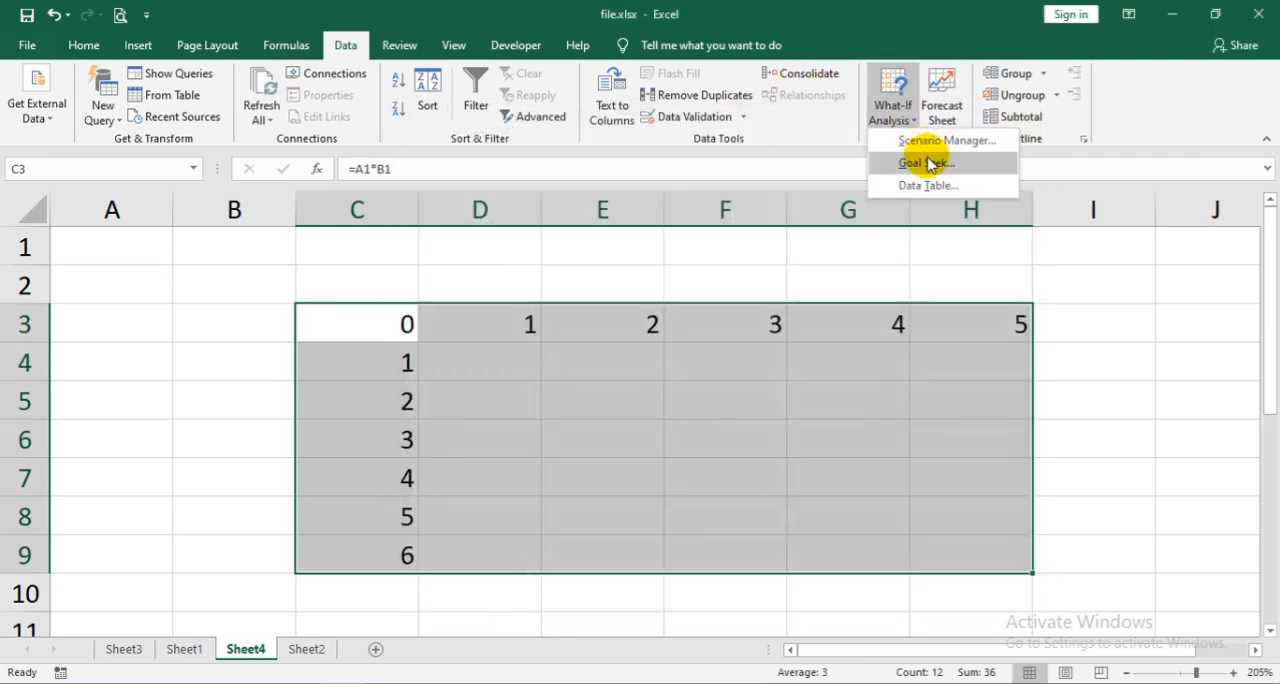
pyautogui.click(922, 182)
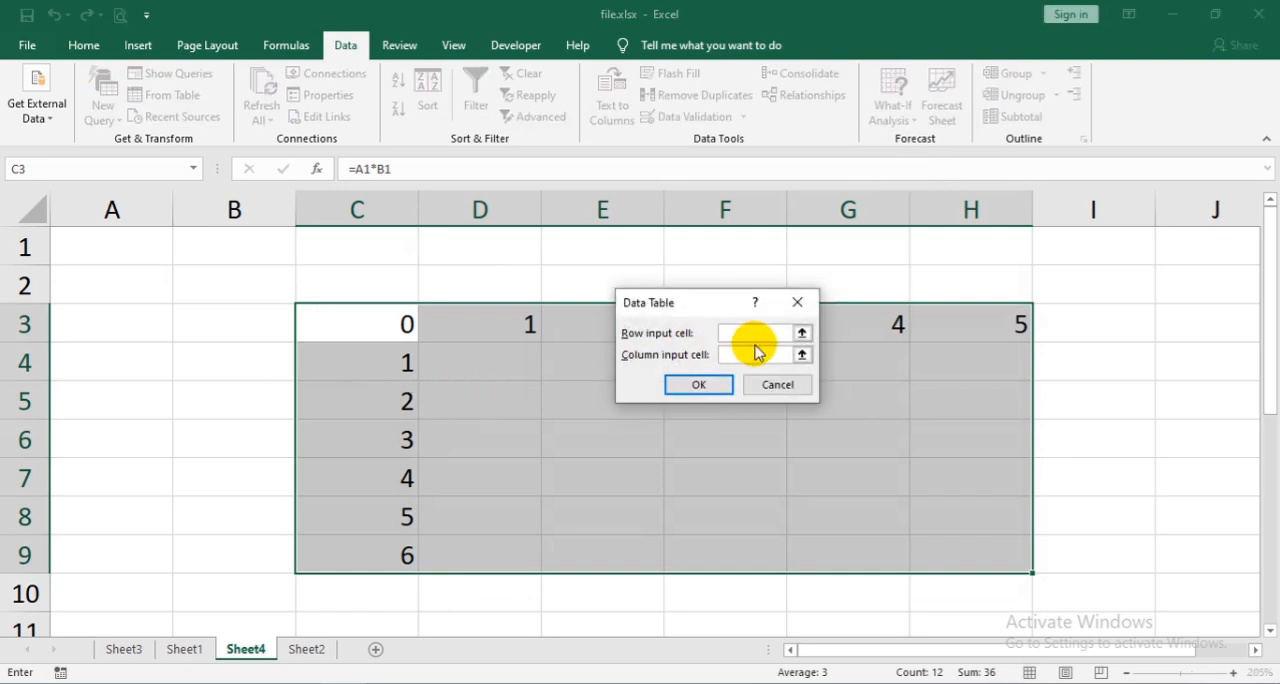
pyautogui.click(116, 251)
pyautogui.click(742, 354)
pyautogui.click(284, 251)
pyautogui.click(699, 384)
# - Enter the label "Salary" in C2 above the table's first column
pyautogui.click(347, 264)
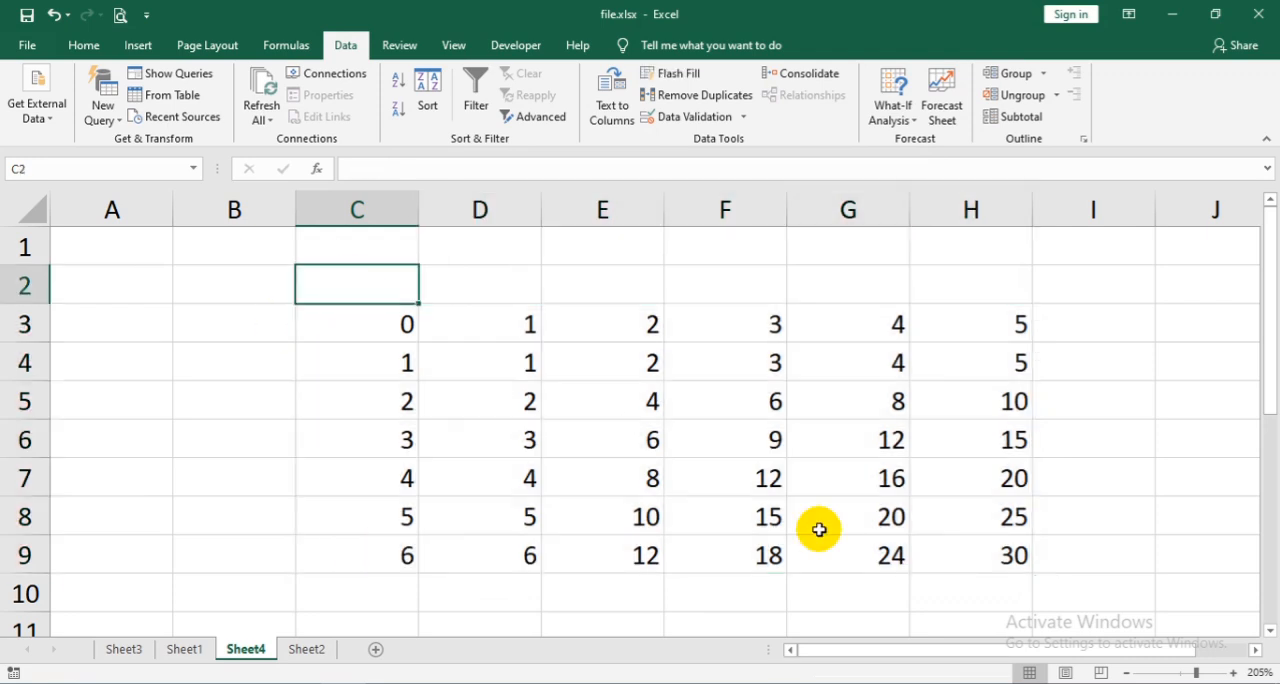
pyautogui.write('S')
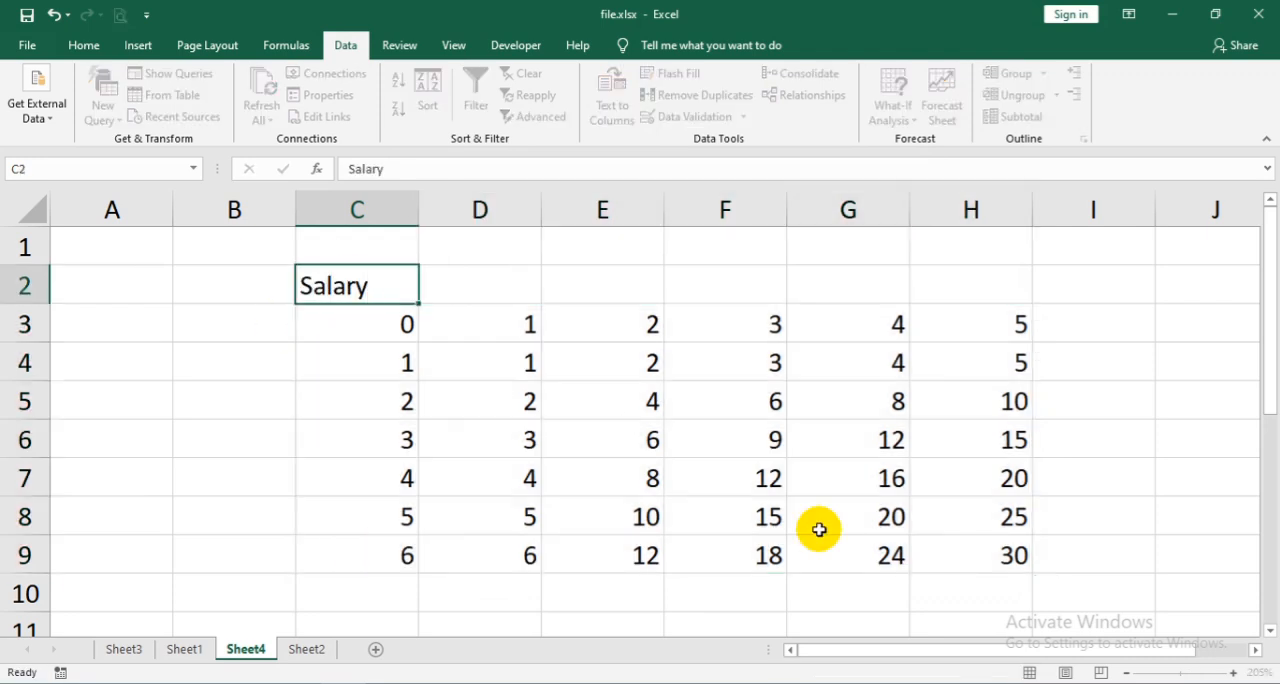
pyautogui.write('alary')
pyautogui.press('Return')
pyautogui.press('Return')
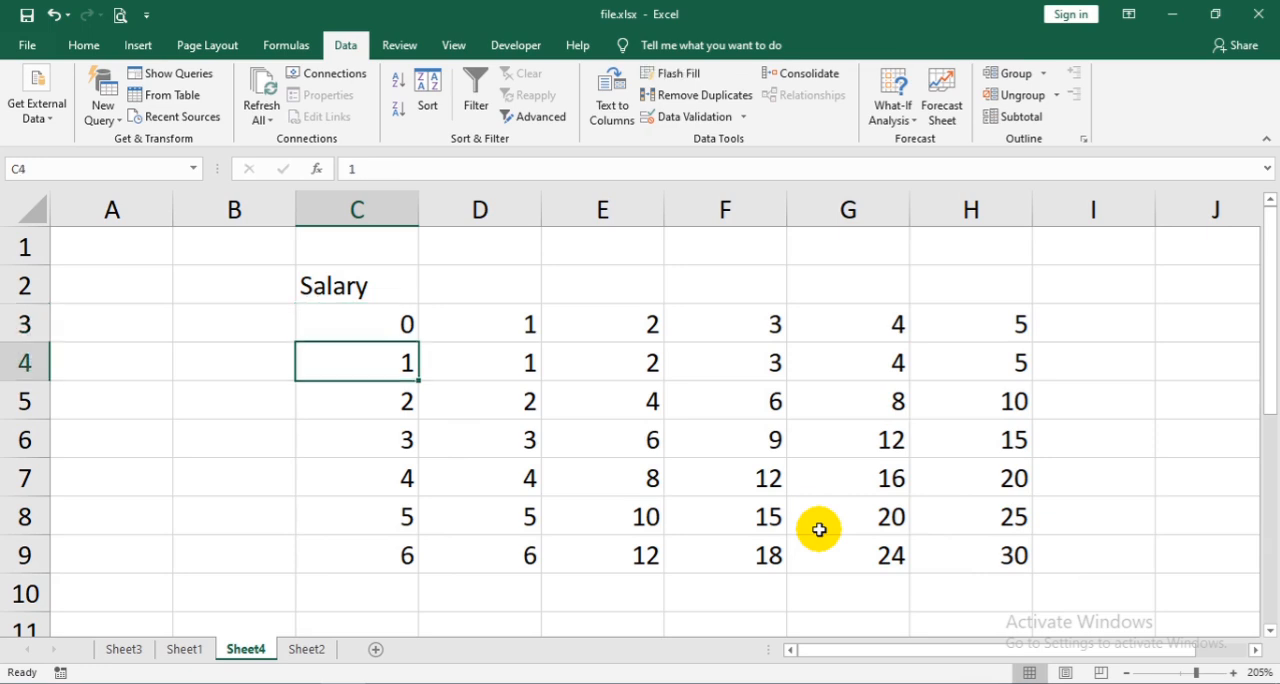
# - Replace the first three salary values in C4:C6 with 360, 600 and 390
pyautogui.write('360')
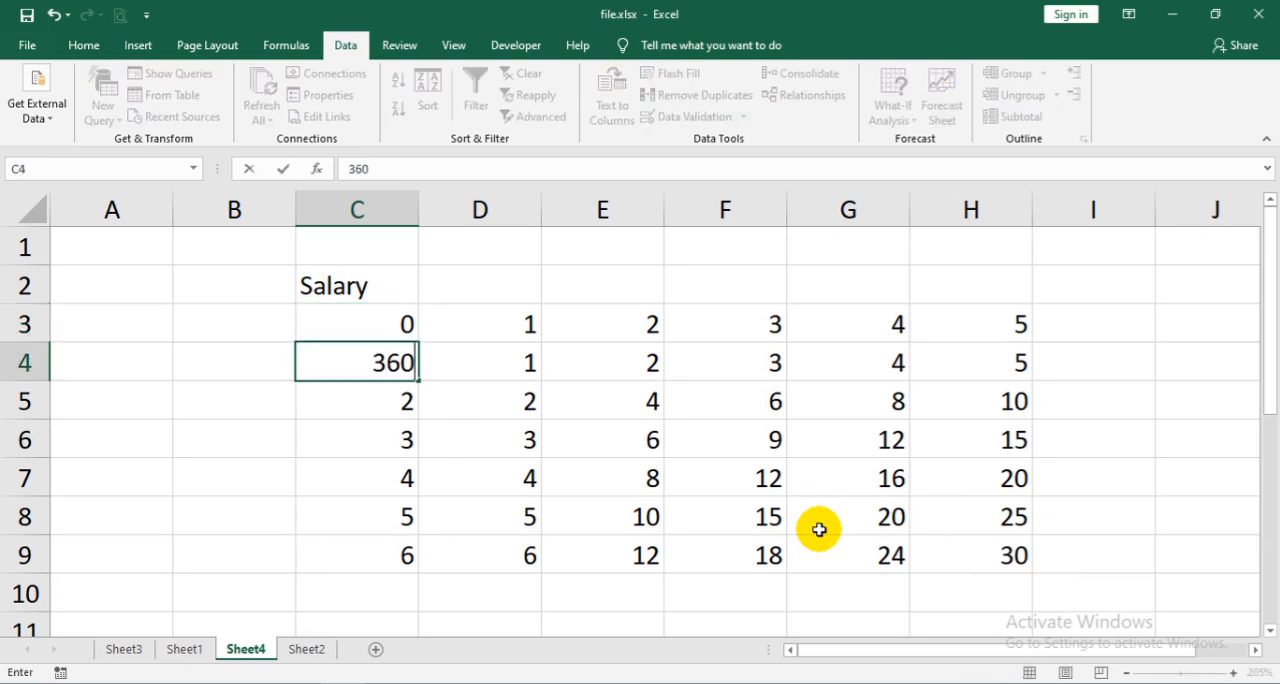
pyautogui.press('Return')
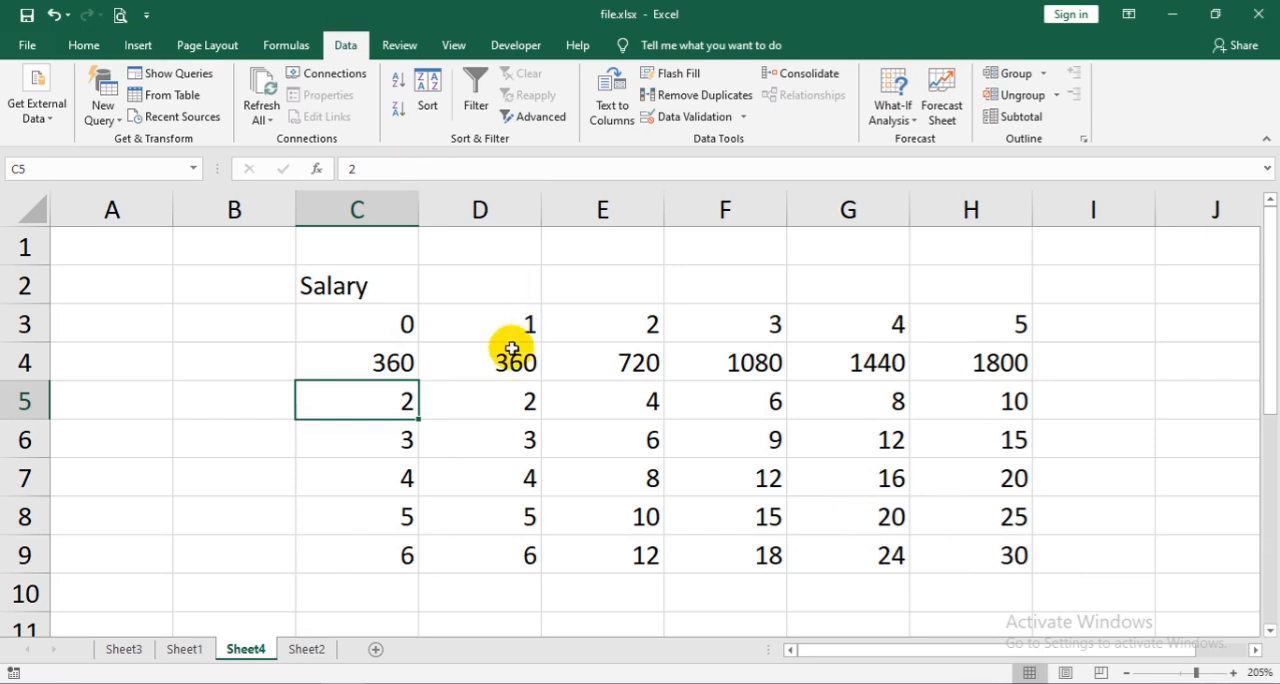
pyautogui.write('600')
pyautogui.press('Return')
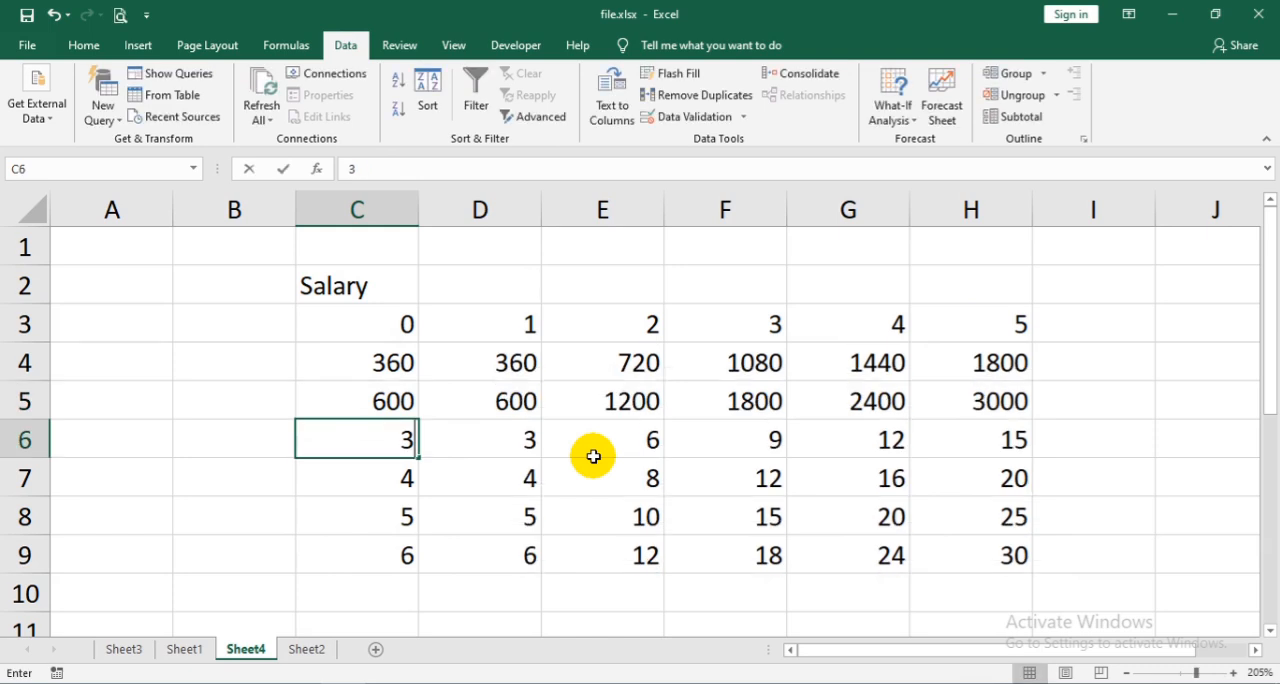
pyautogui.press('Return')
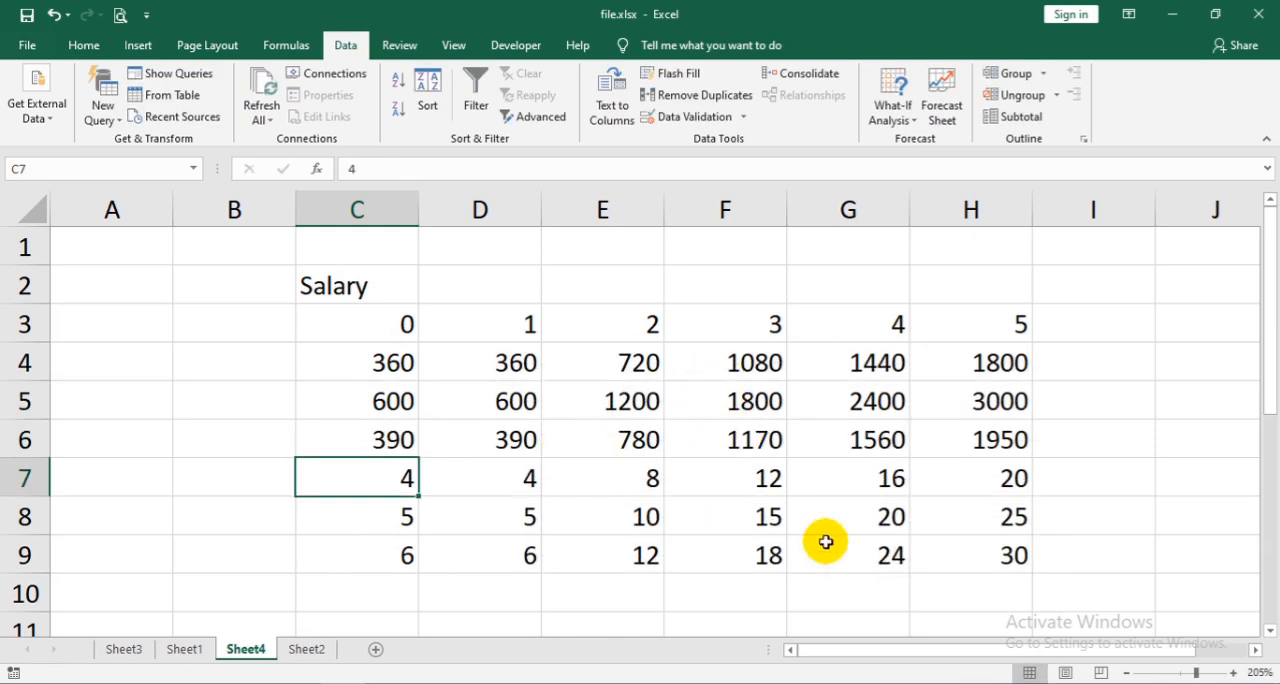
pyautogui.click(984, 585)
pyautogui.write('=')
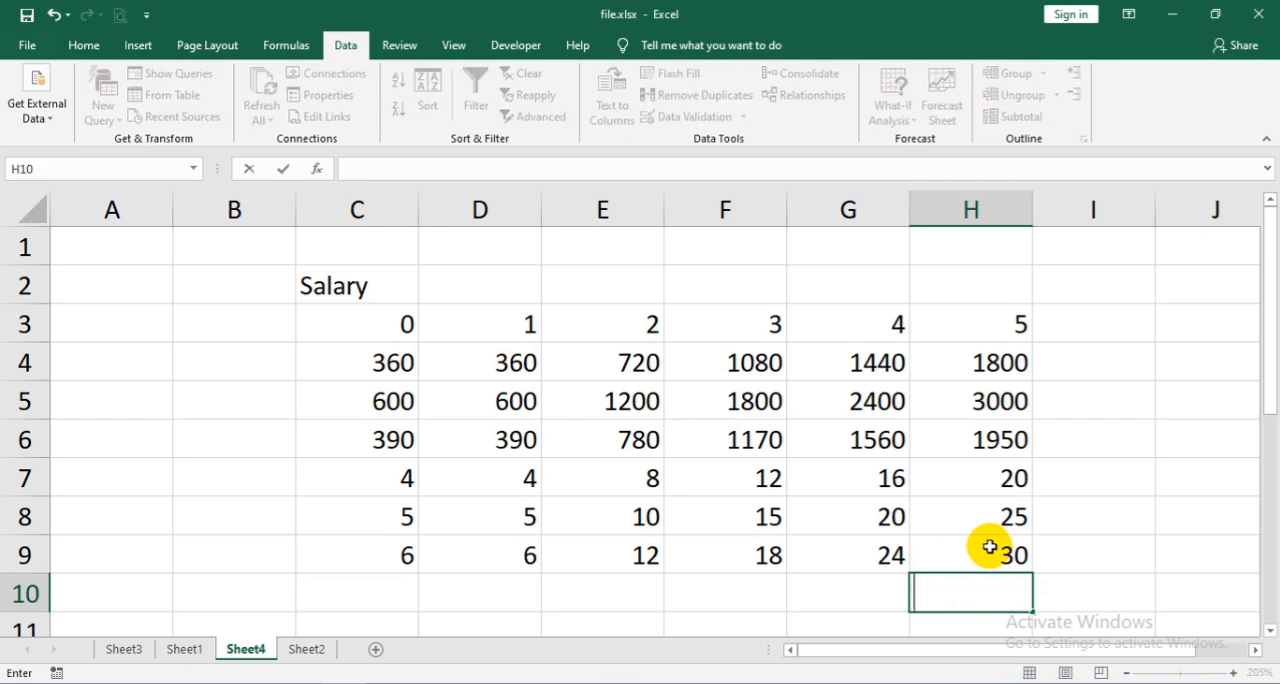
pyautogui.press('Escape')
# - Add a sum of H4:H9 in cell H10 with AutoSum
pyautogui.moveTo(986, 362); pyautogui.dragTo(985, 592)
pyautogui.click(83, 45)
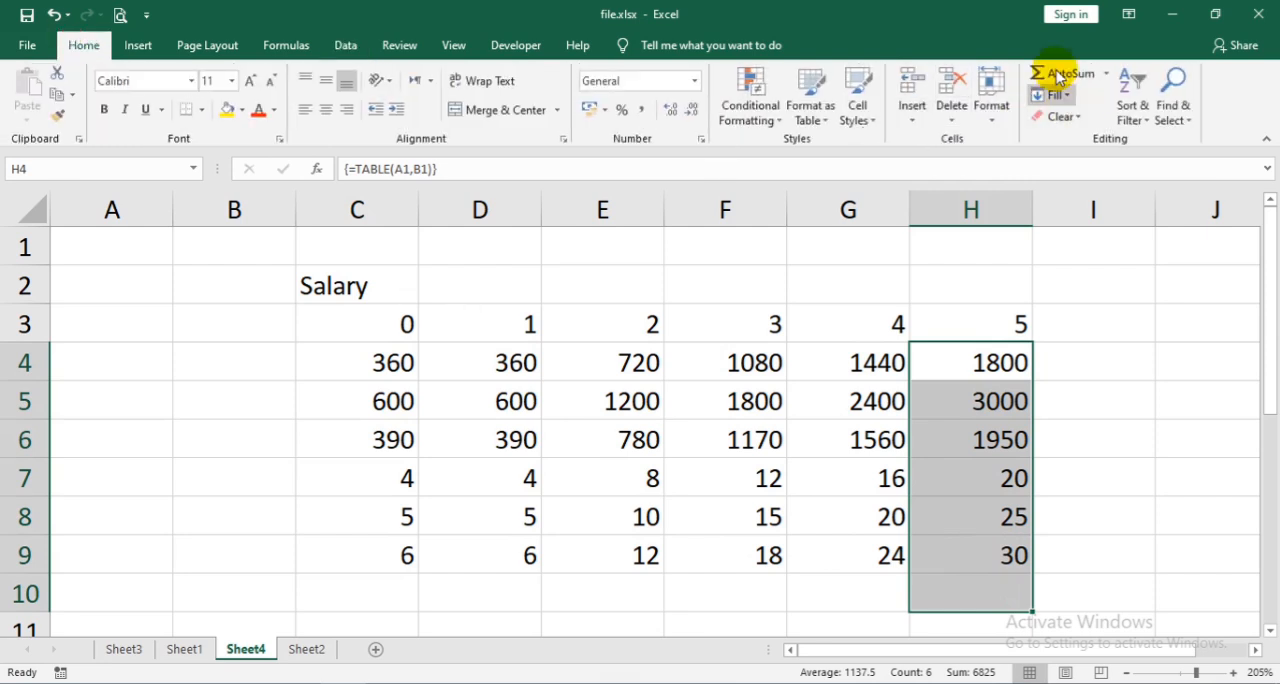
pyautogui.click(1063, 74)
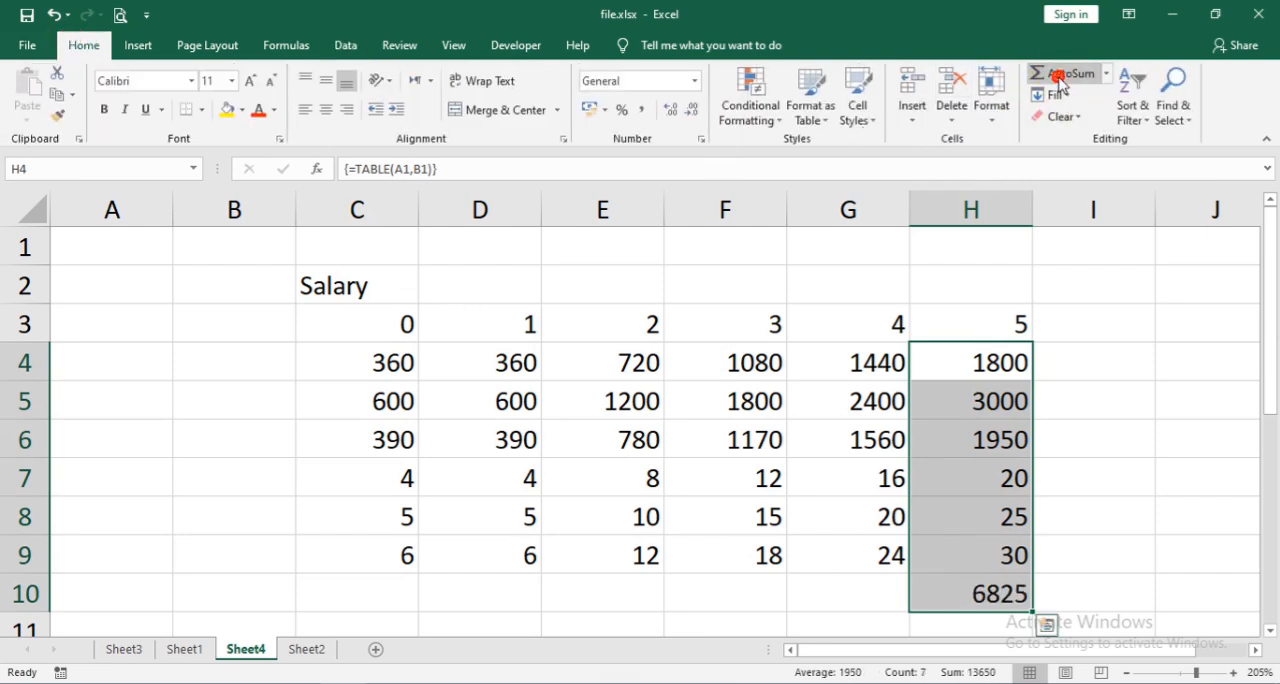
pyautogui.click(961, 590)
# - Merge and center cells C10:G10 and enter the label "Total" in them
pyautogui.moveTo(866, 605); pyautogui.dragTo(403, 576)
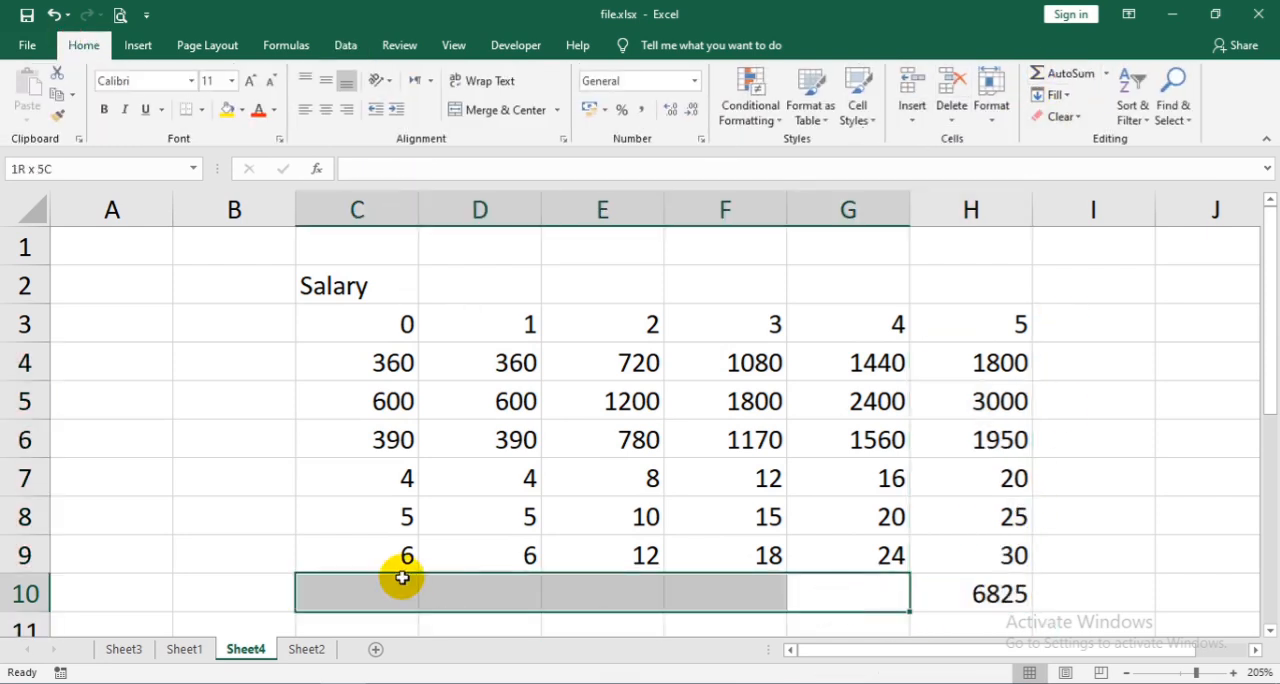
pyautogui.click(497, 110)
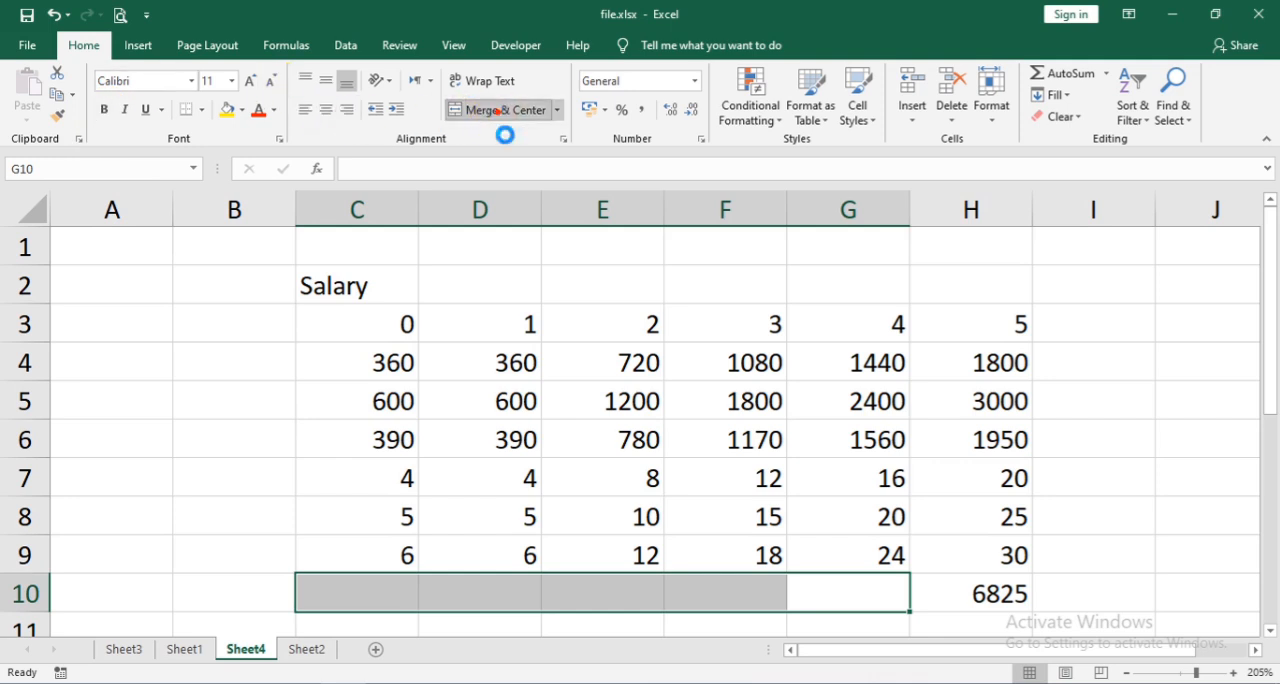
pyautogui.write('Ttoa')
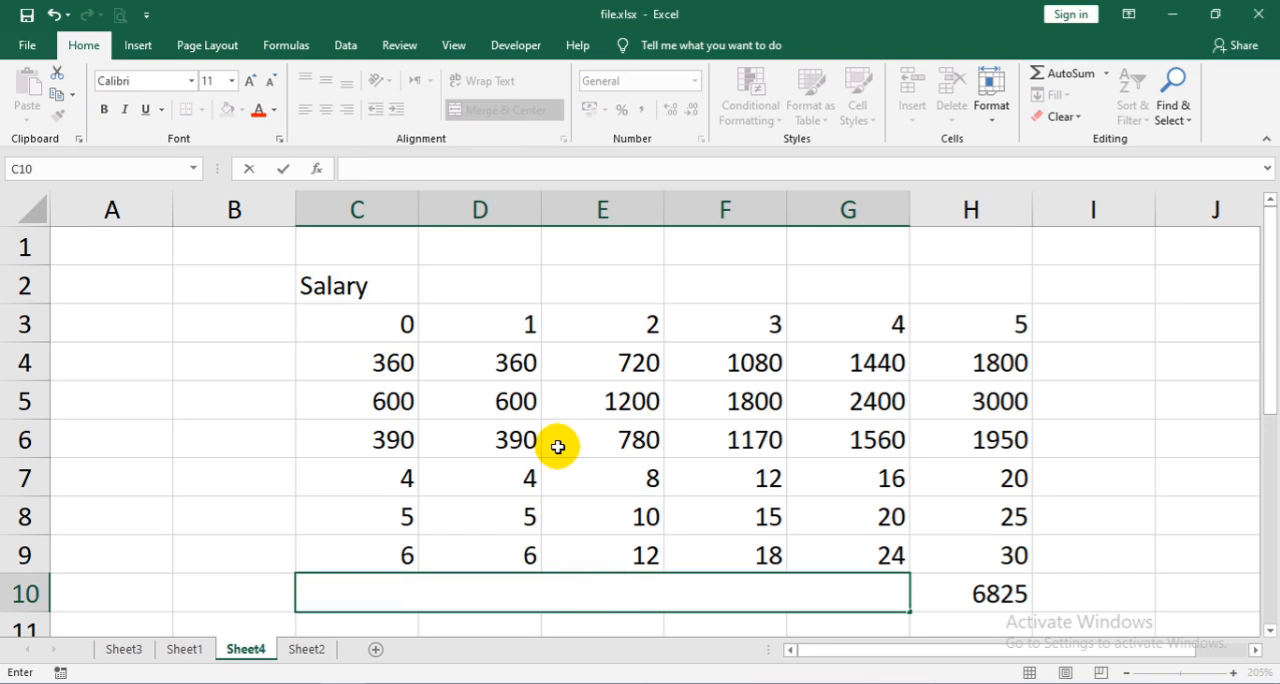
pyautogui.press('Tab')
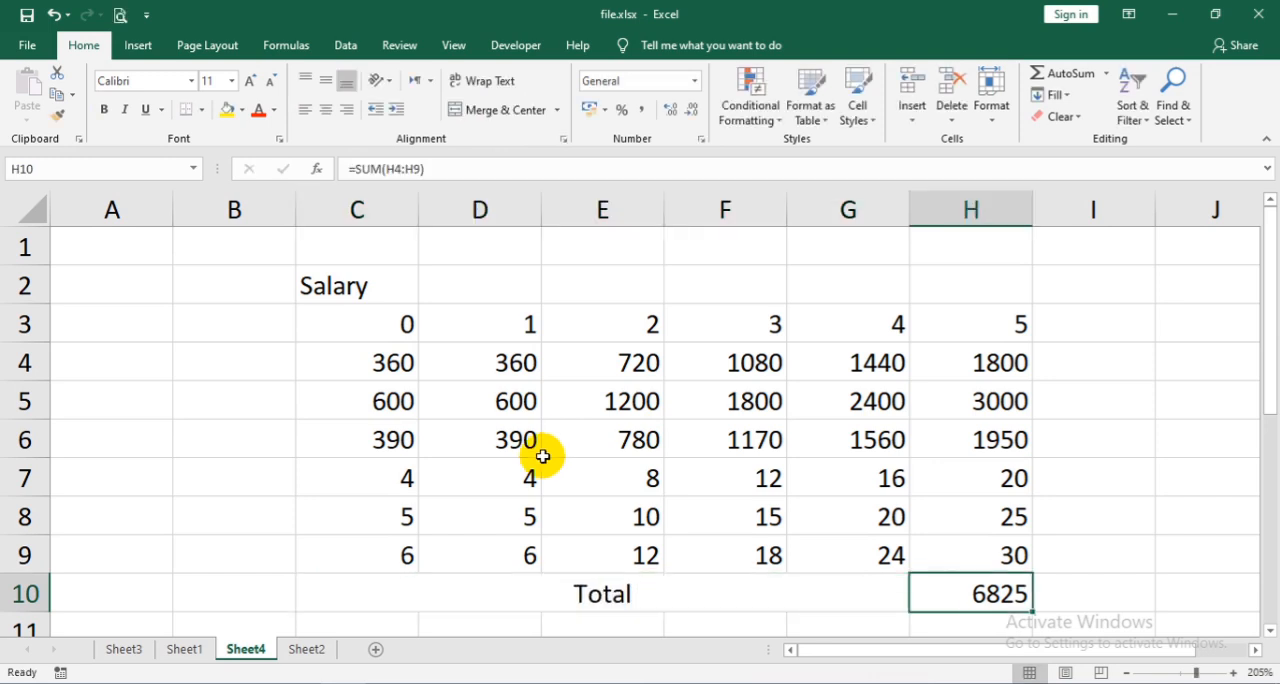
# - Format the total row C10:H10 in bold at font size 16
pyautogui.click(585, 596)
pyautogui.moveTo(871, 590); pyautogui.dragTo(943, 590)
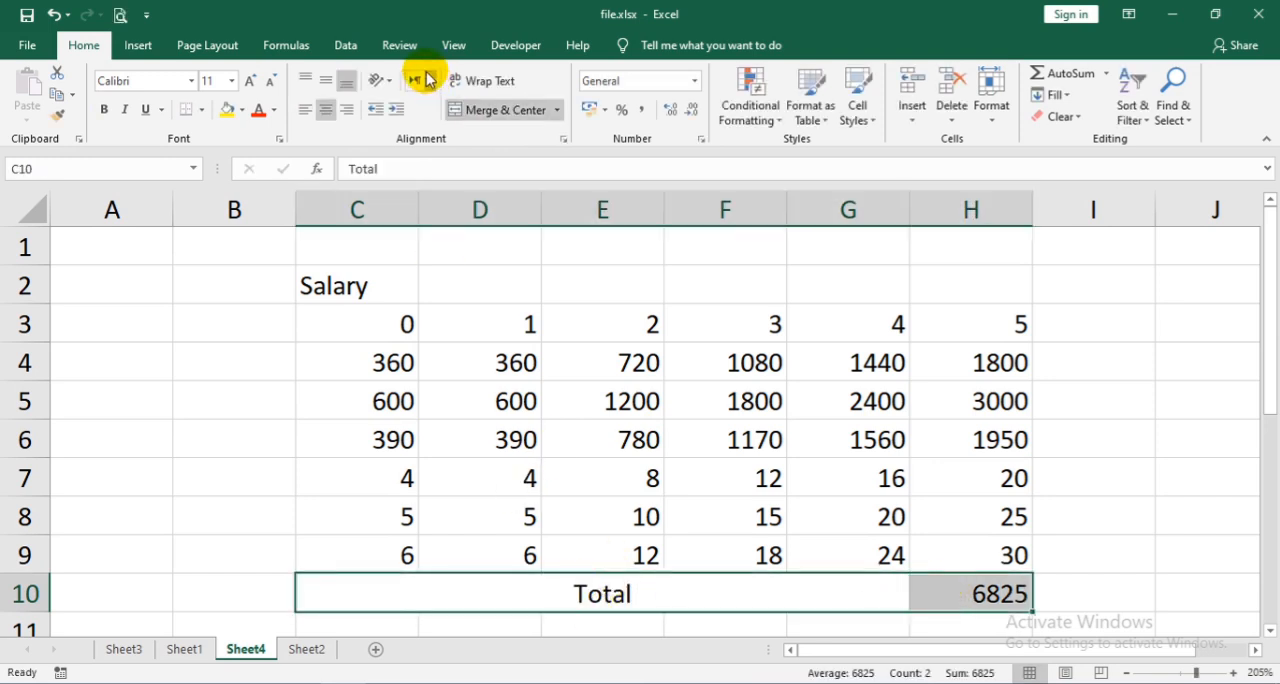
pyautogui.click(106, 108)
# - Middle-align the range C3:H10 vertically and apply All Borders to it
pyautogui.moveTo(363, 601); pyautogui.dragTo(1014, 334)
pyautogui.click(333, 83)
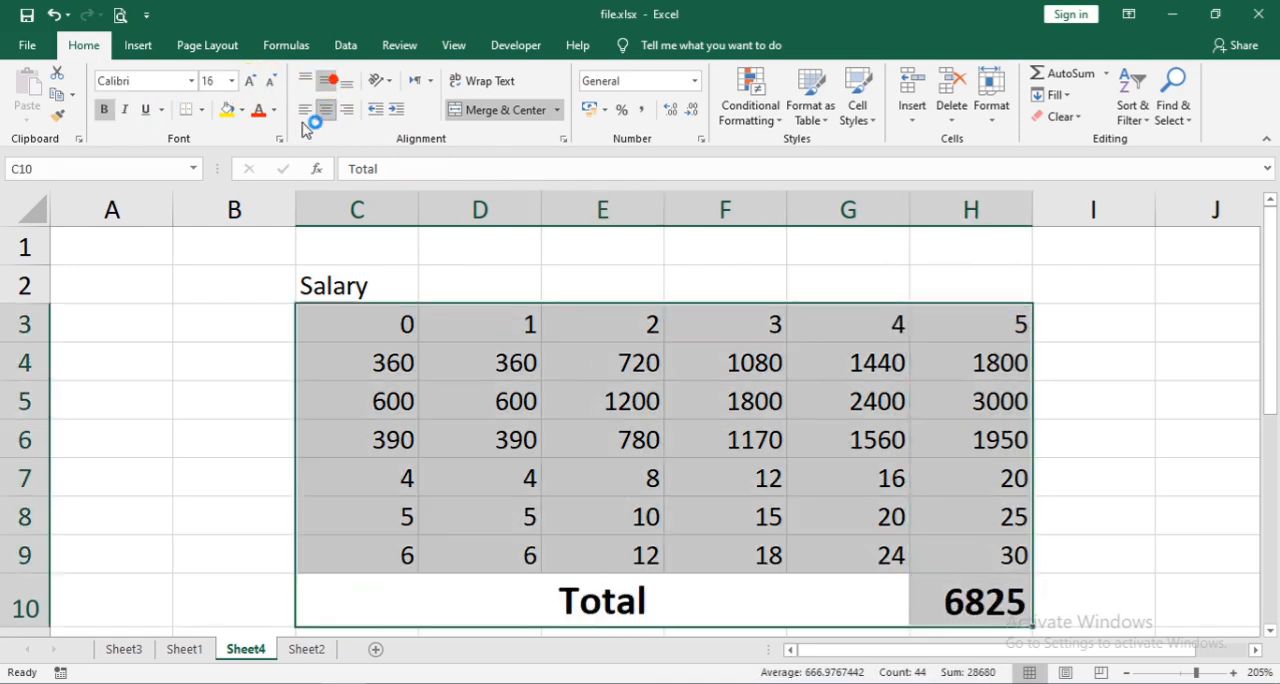
pyautogui.click(205, 110)
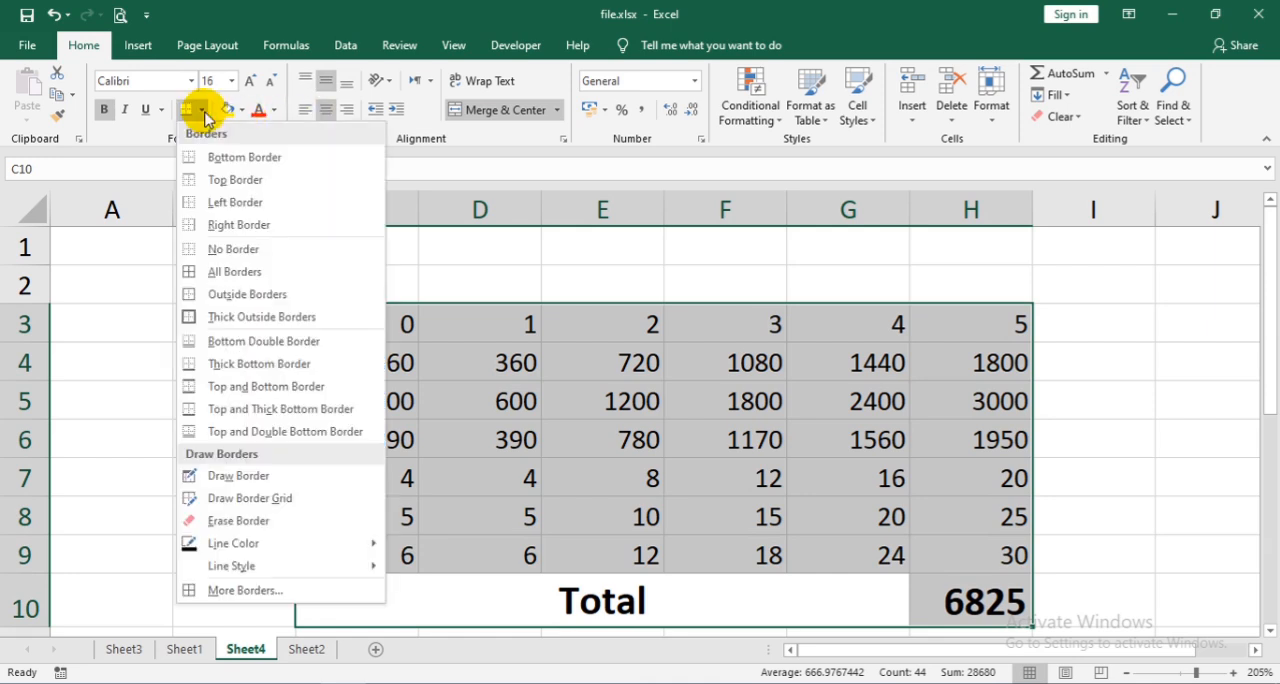
pyautogui.click(217, 268)
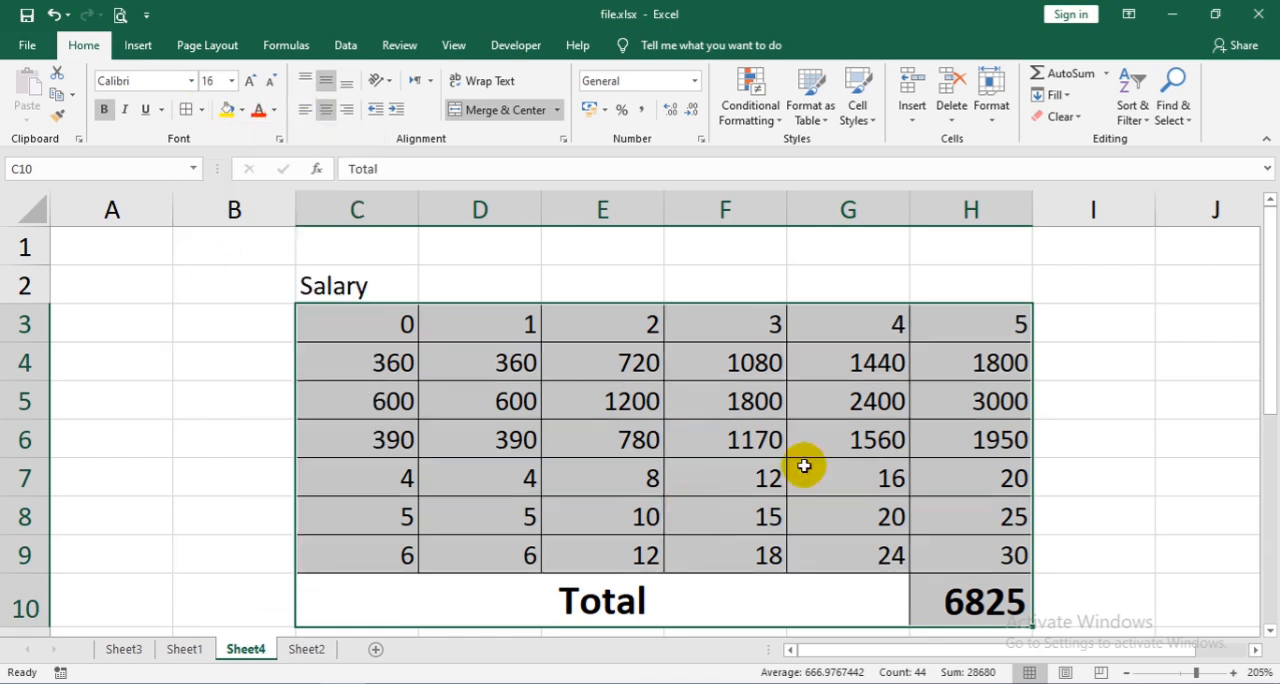
pyautogui.click(958, 598)
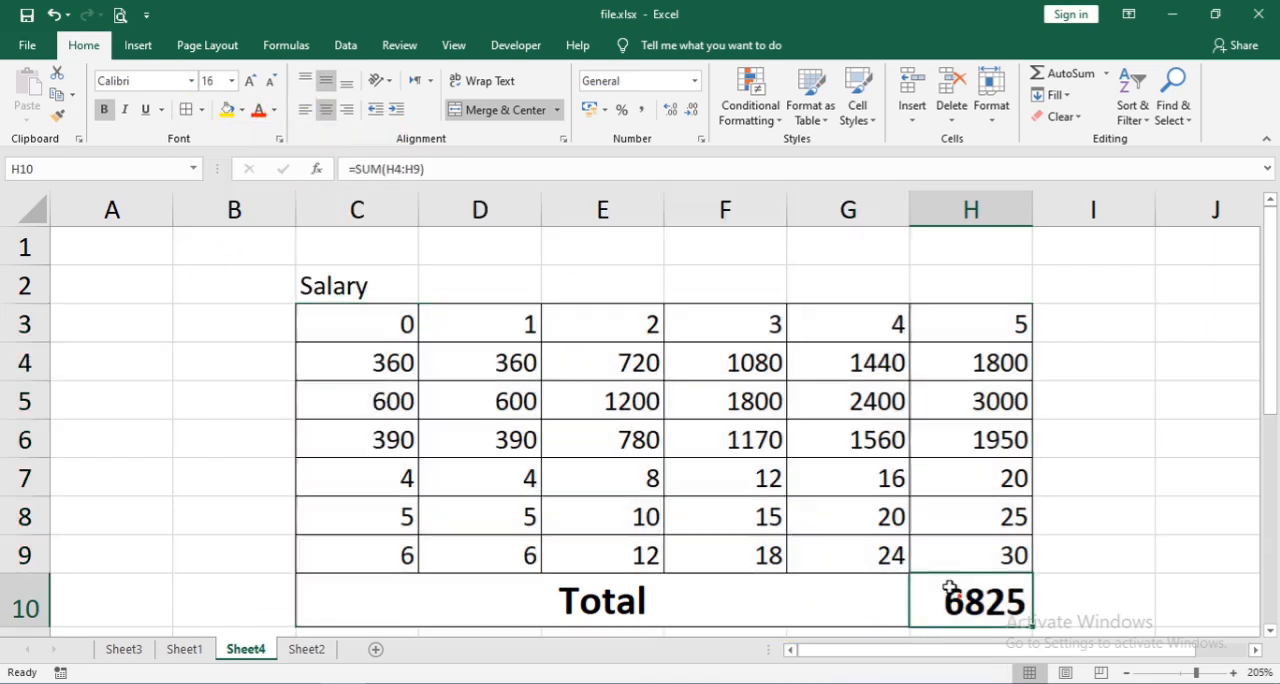
pyautogui.click(529, 428)
pyautogui.moveTo(823, 440); pyautogui.dragTo(823, 465)
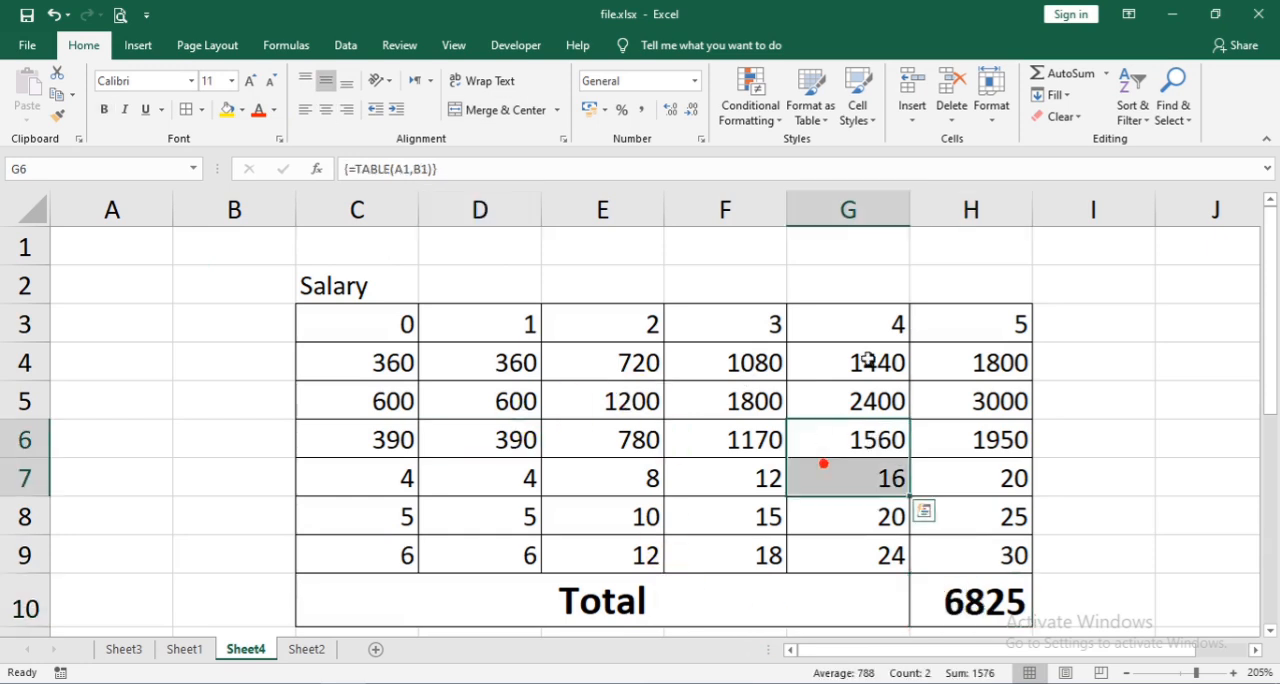
pyautogui.click(503, 432)
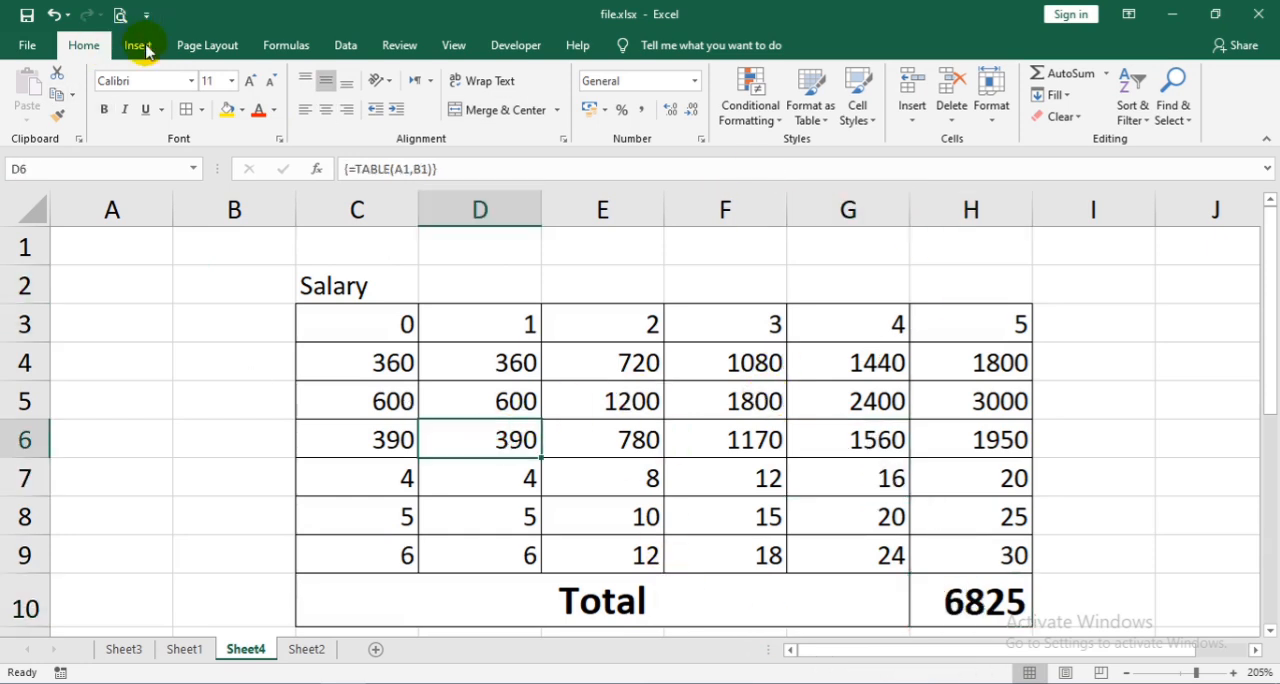
# - Group columns D through G into an outline
pyautogui.click(345, 45)
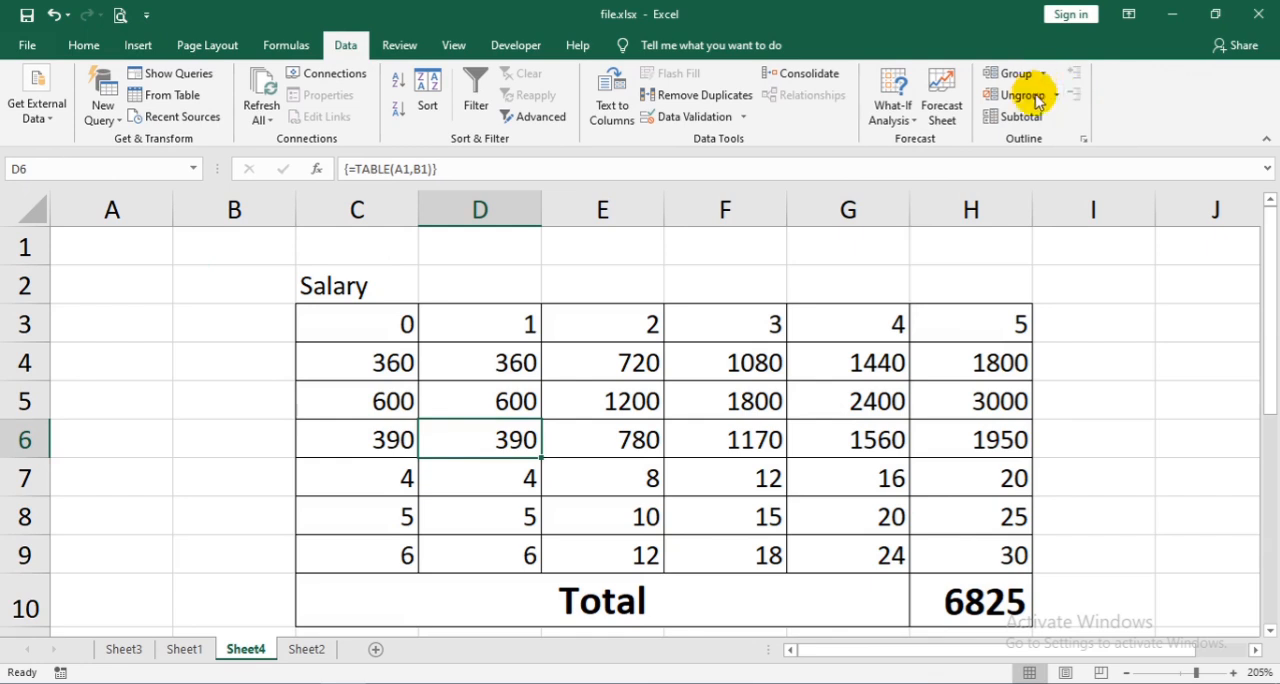
pyautogui.click(1045, 74)
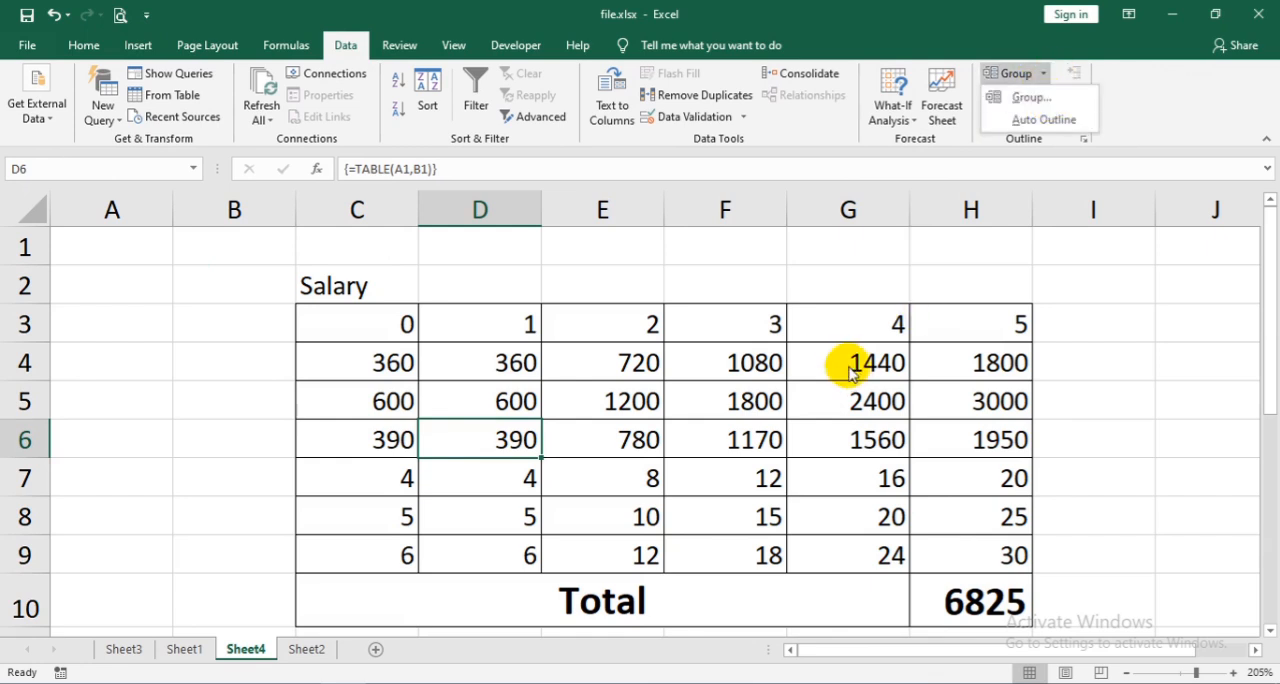
pyautogui.click(578, 358)
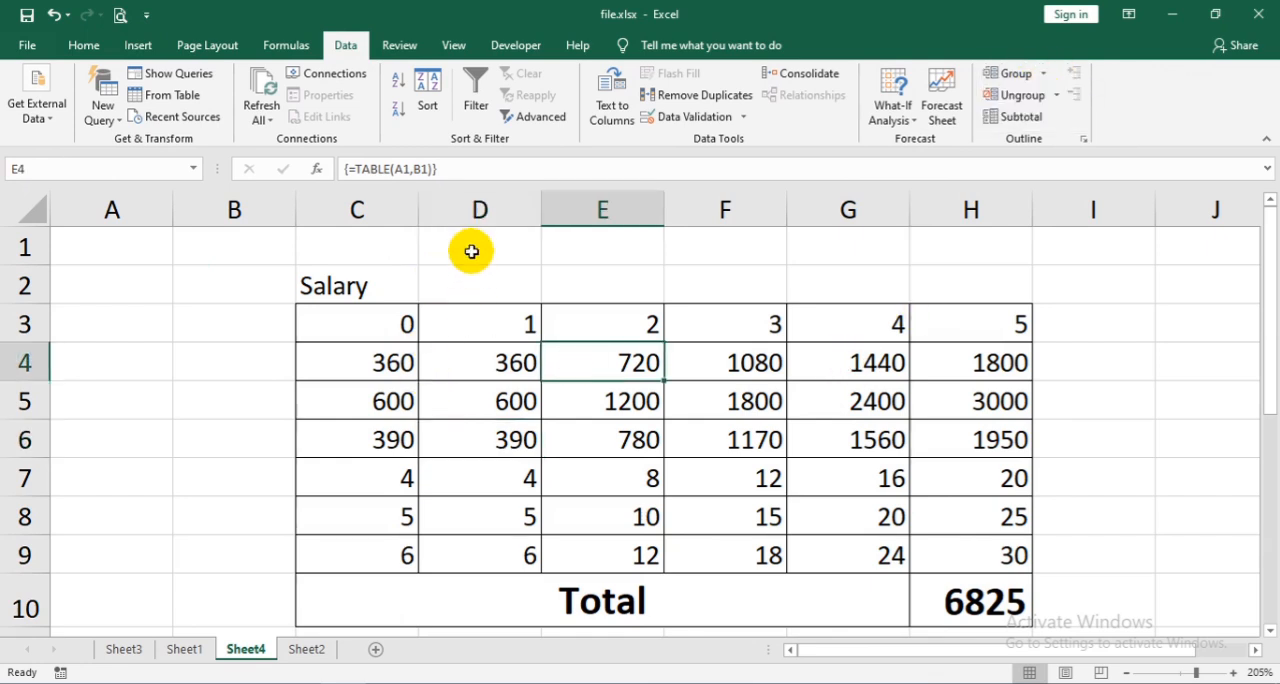
pyautogui.moveTo(452, 209); pyautogui.dragTo(891, 228)
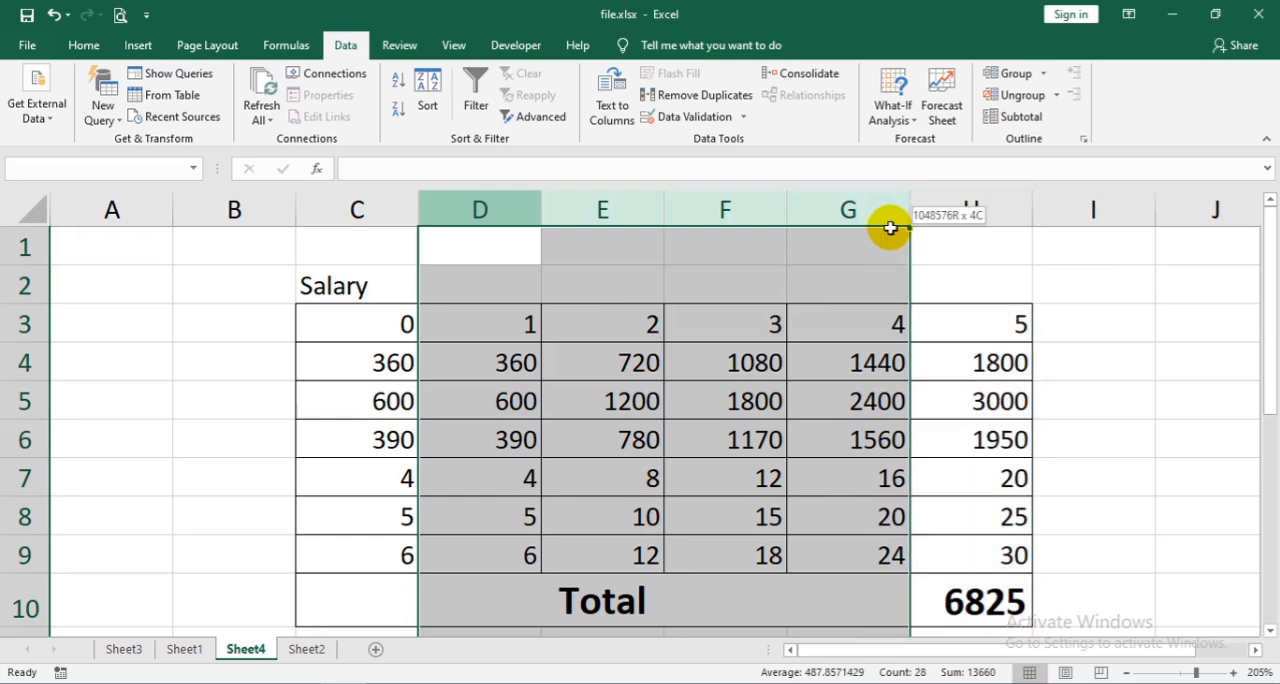
pyautogui.click(1041, 75)
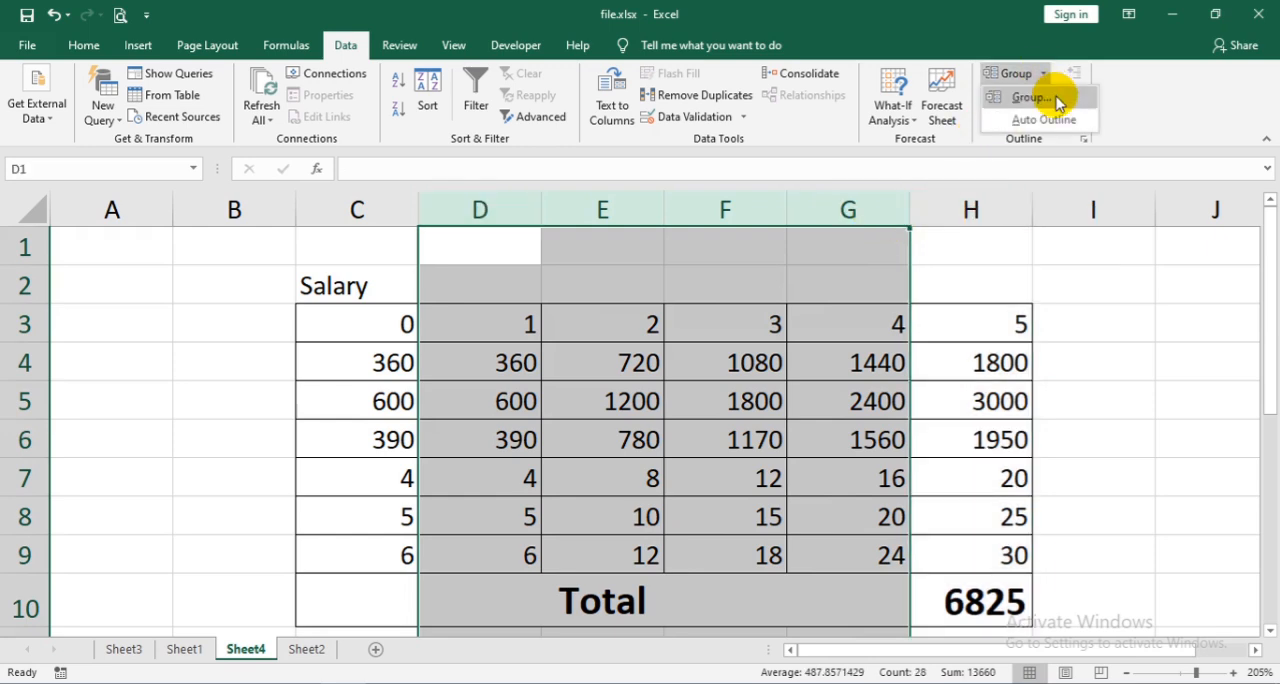
pyautogui.click(1045, 96)
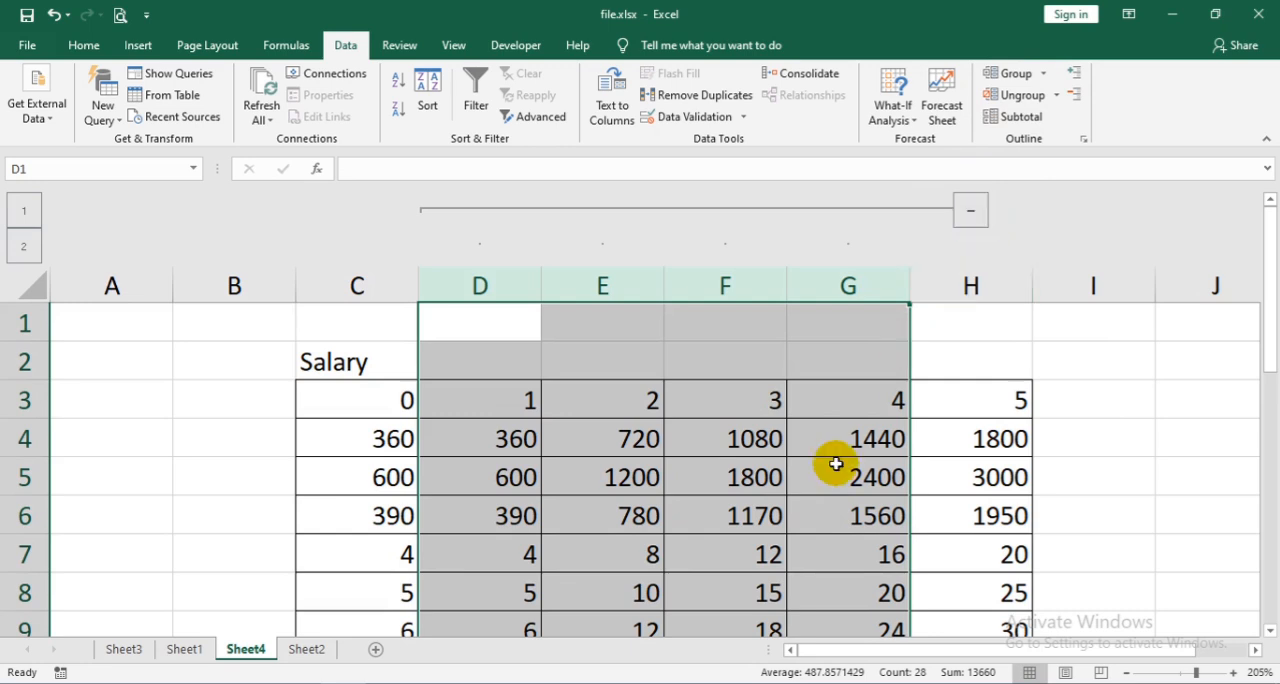
# - Collapse and expand the grouped columns D:G twice, checking the total row while they are collapsed
pyautogui.click(967, 215)
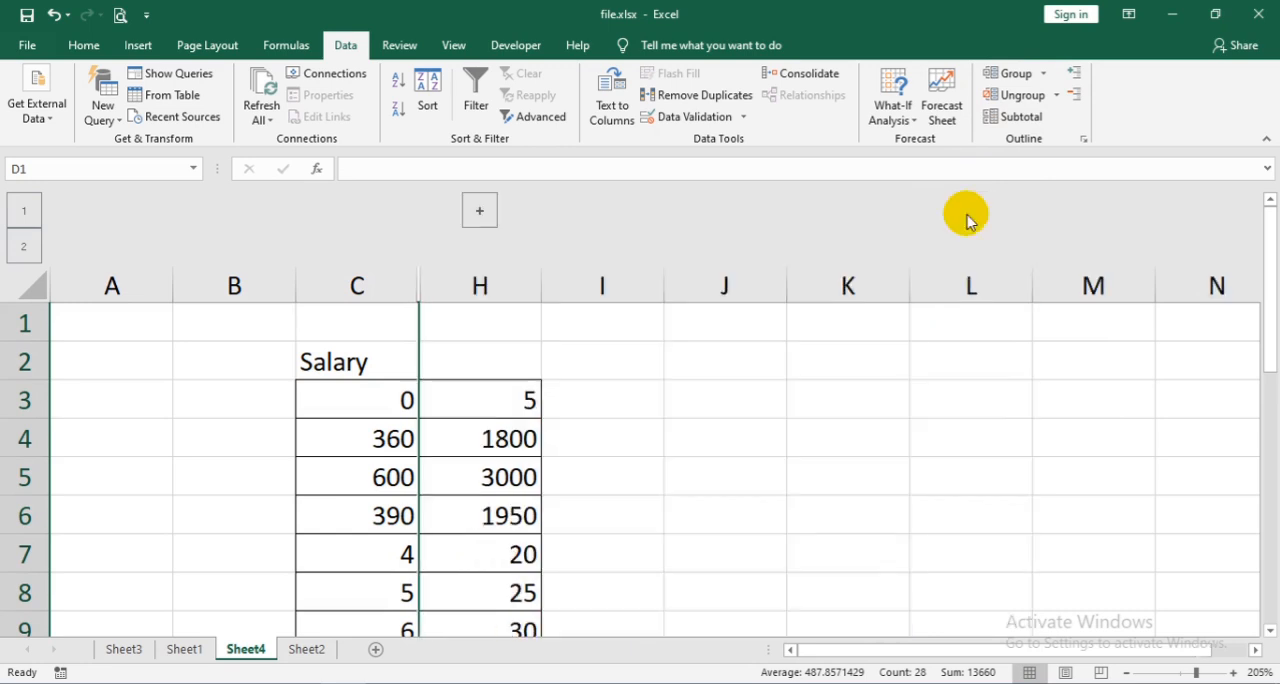
pyautogui.click(480, 212)
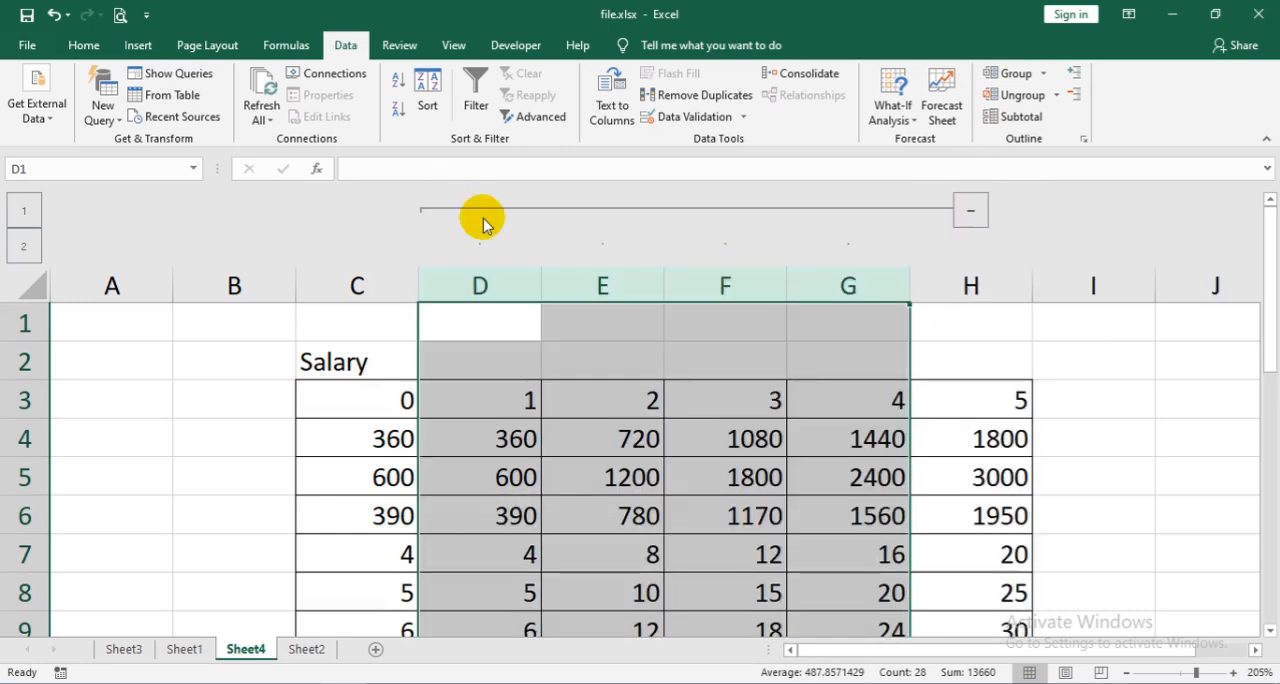
pyautogui.click(969, 210)
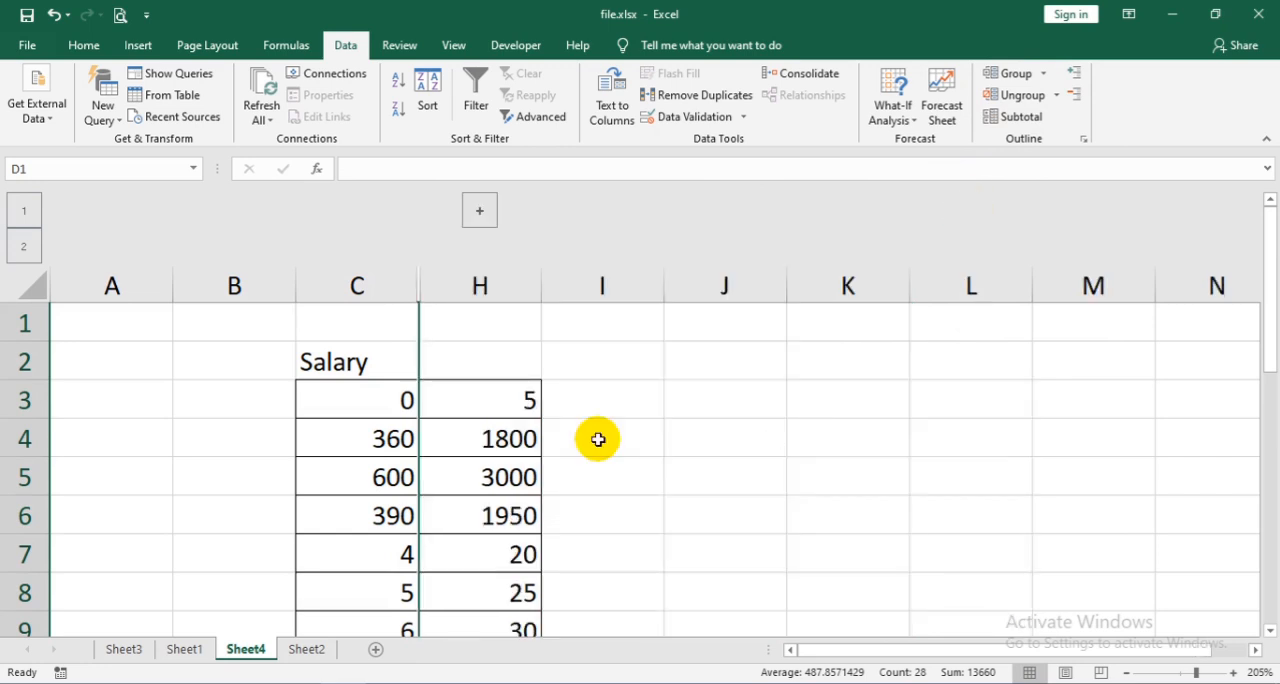
pyautogui.scroll(-3, 566, 507)
pyautogui.scroll(1, 540, 492)
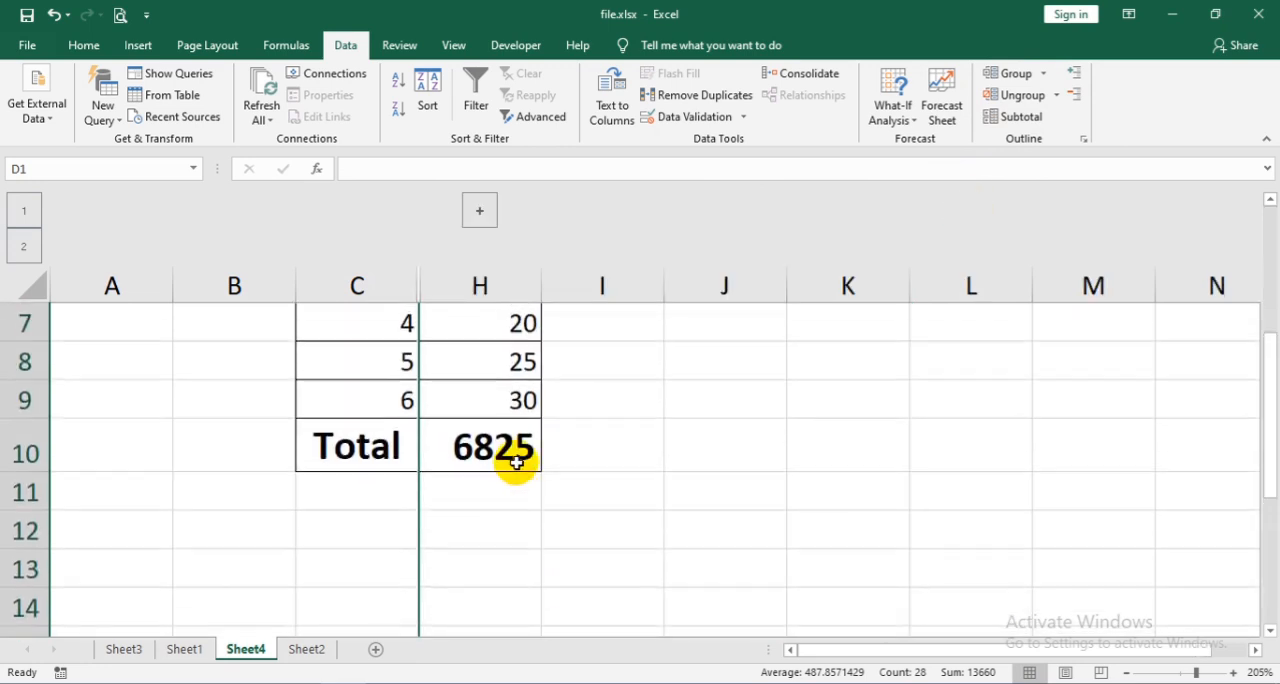
pyautogui.scroll(1, 514, 479)
pyautogui.click(478, 210)
pyautogui.scroll(1, 914, 323)
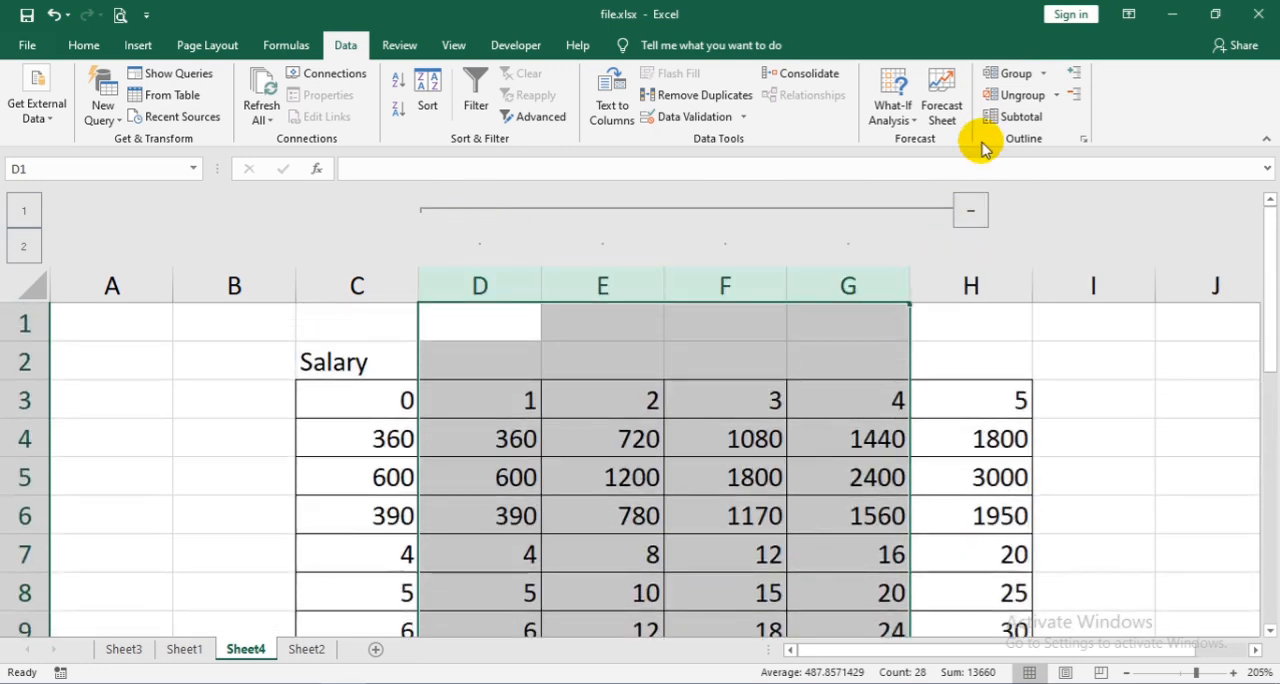
# - Clear the outline from the grouped columns D:G
pyautogui.click(1056, 95)
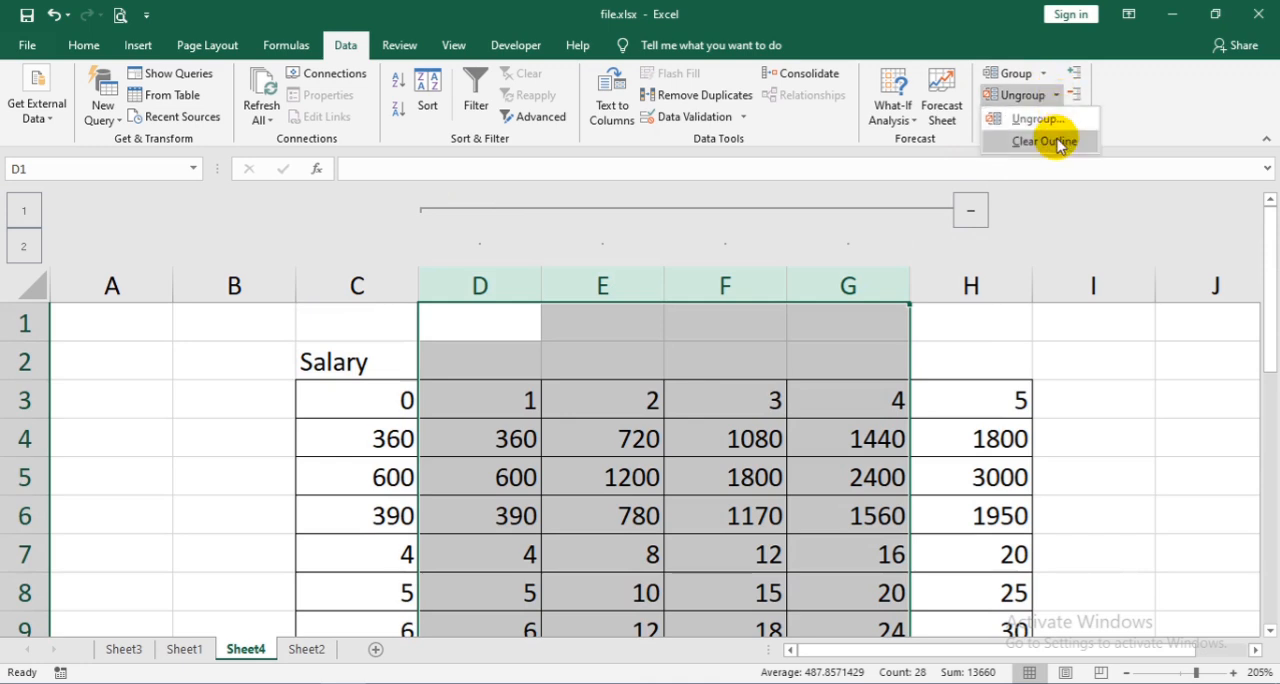
pyautogui.click(1045, 141)
pyautogui.click(680, 488)
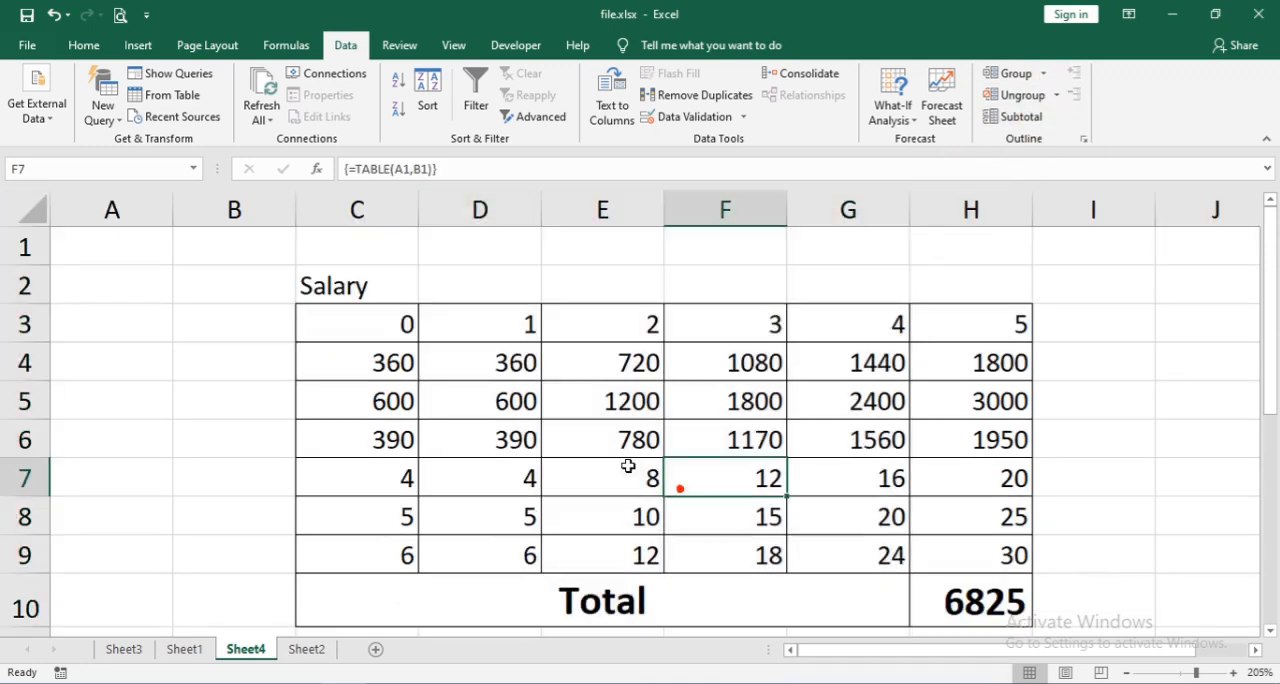
# - Group rows 4 through 8 into an outline, and collapse and expand the group once
pyautogui.moveTo(25, 356); pyautogui.dragTo(26, 523)
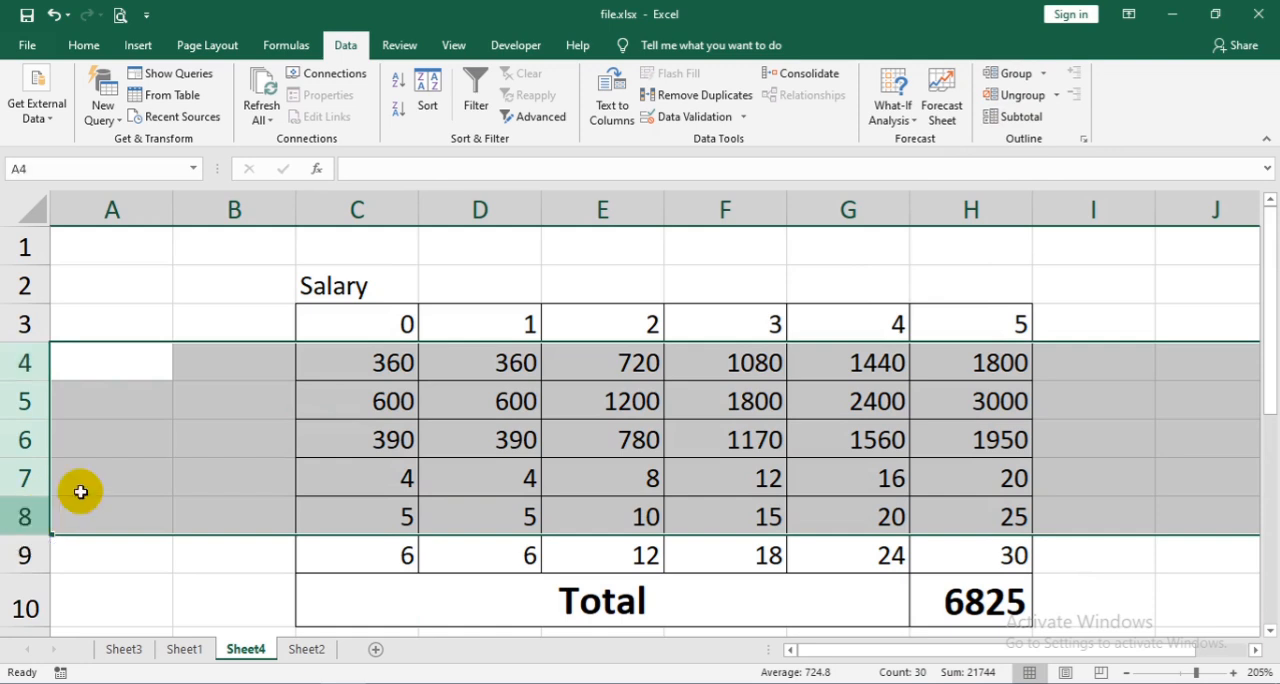
pyautogui.click(1043, 75)
pyautogui.click(1050, 91)
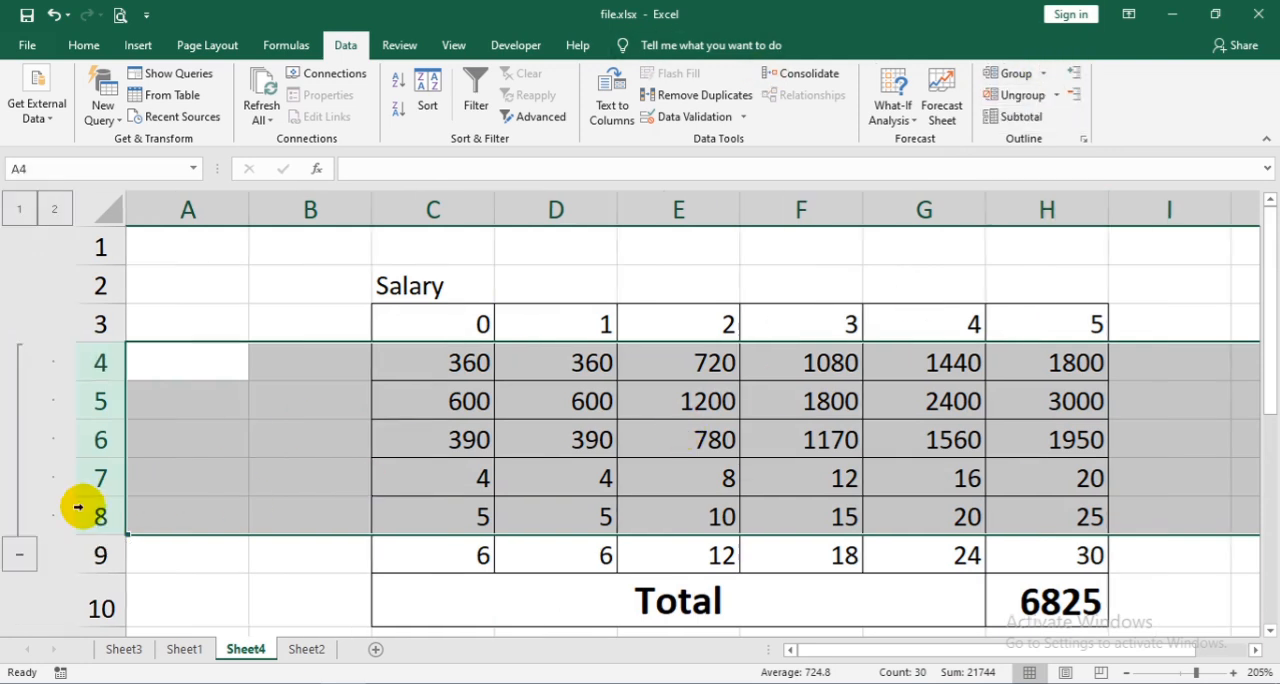
pyautogui.click(14, 552)
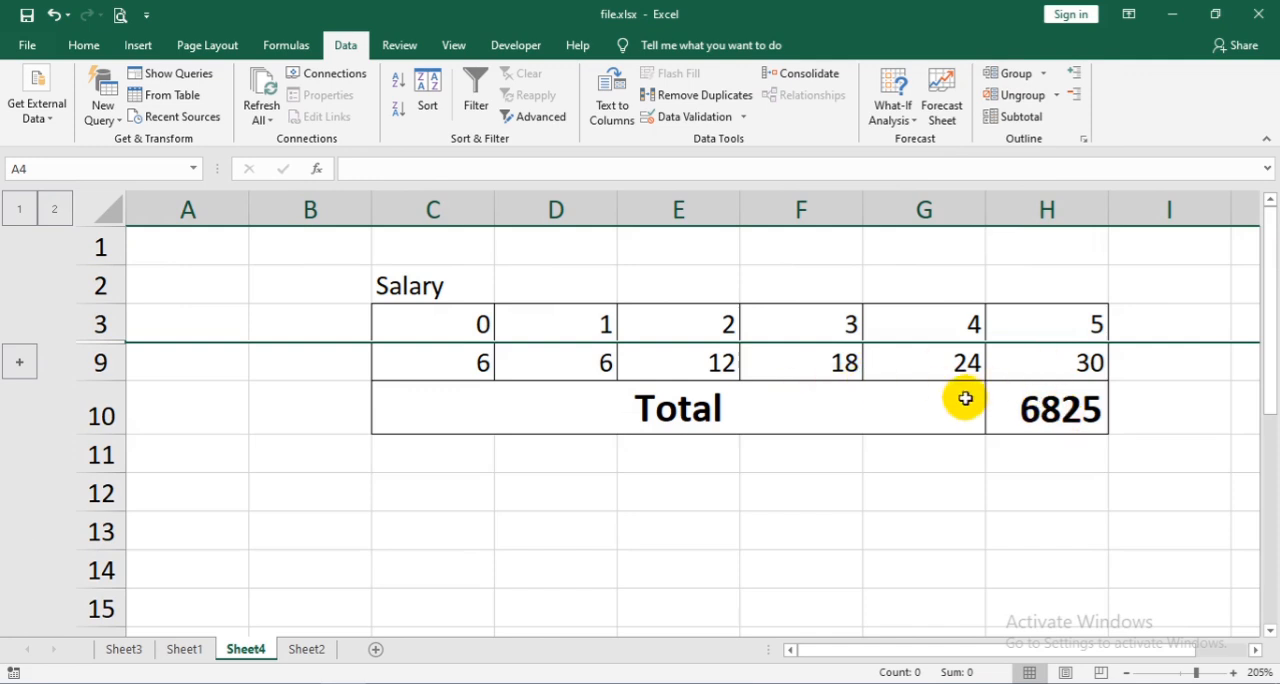
pyautogui.click(19, 366)
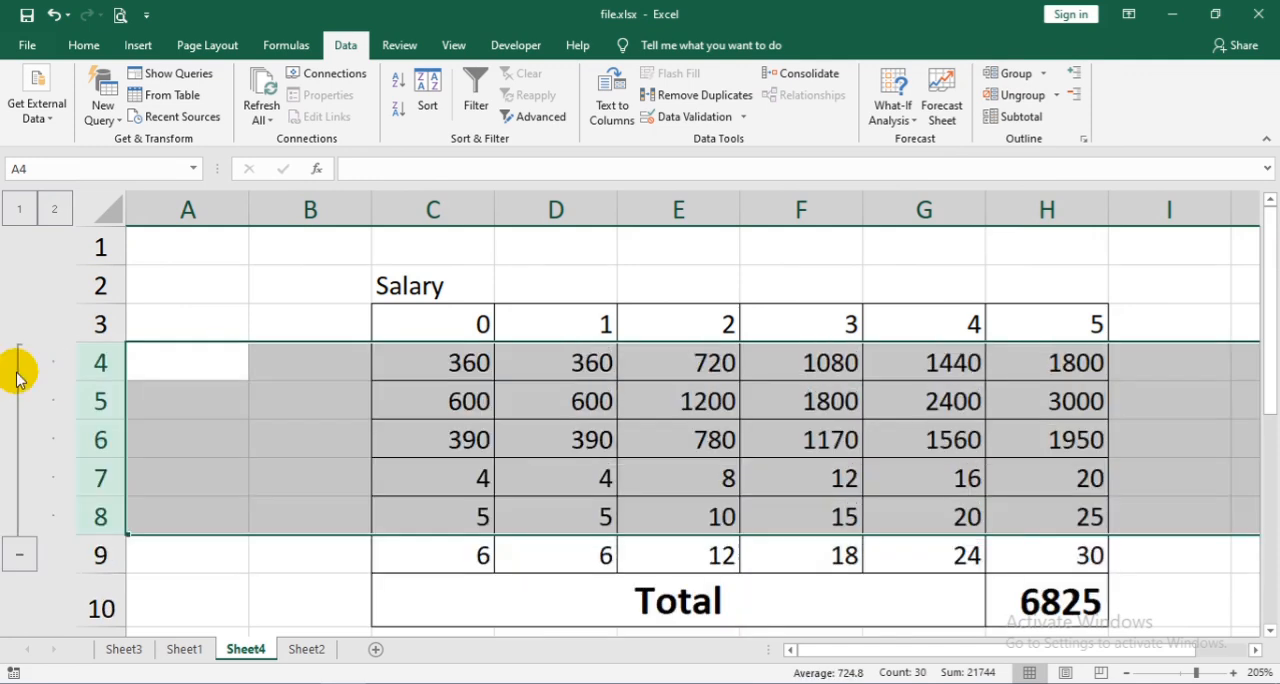
# - Collapse and expand the grouped rows 4 through 8 twice with the hide and show detail commands
pyautogui.click(1075, 93)
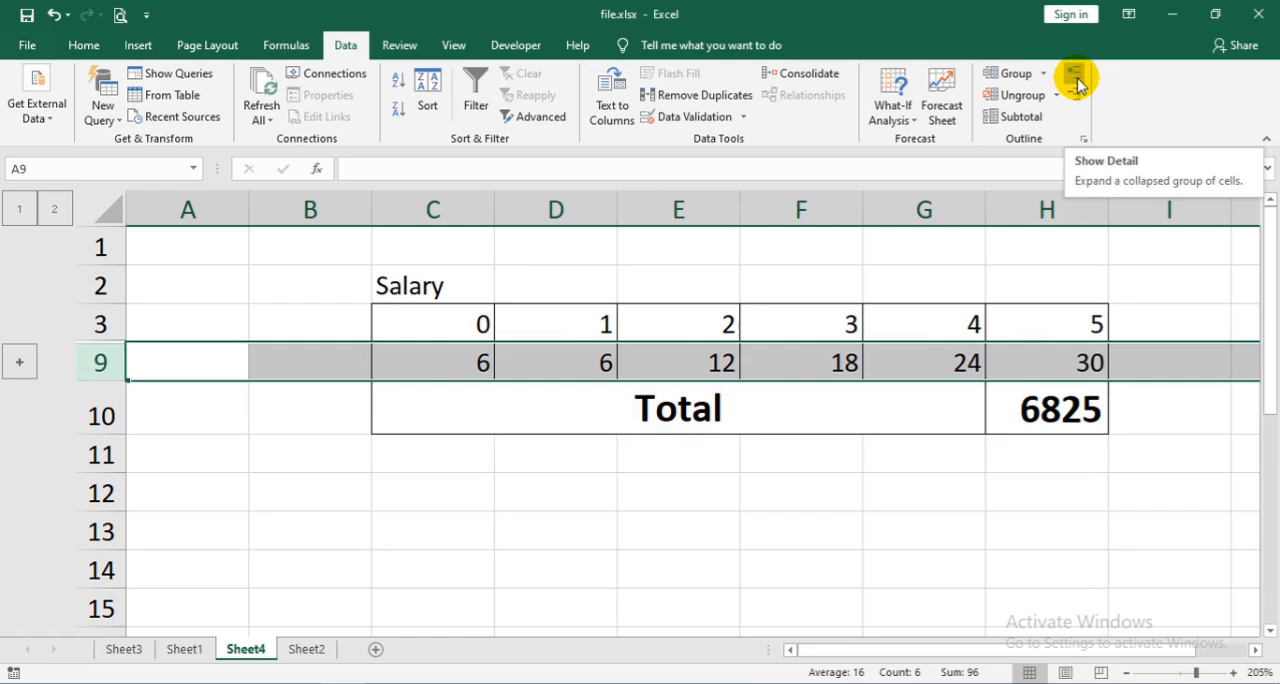
pyautogui.click(1075, 80)
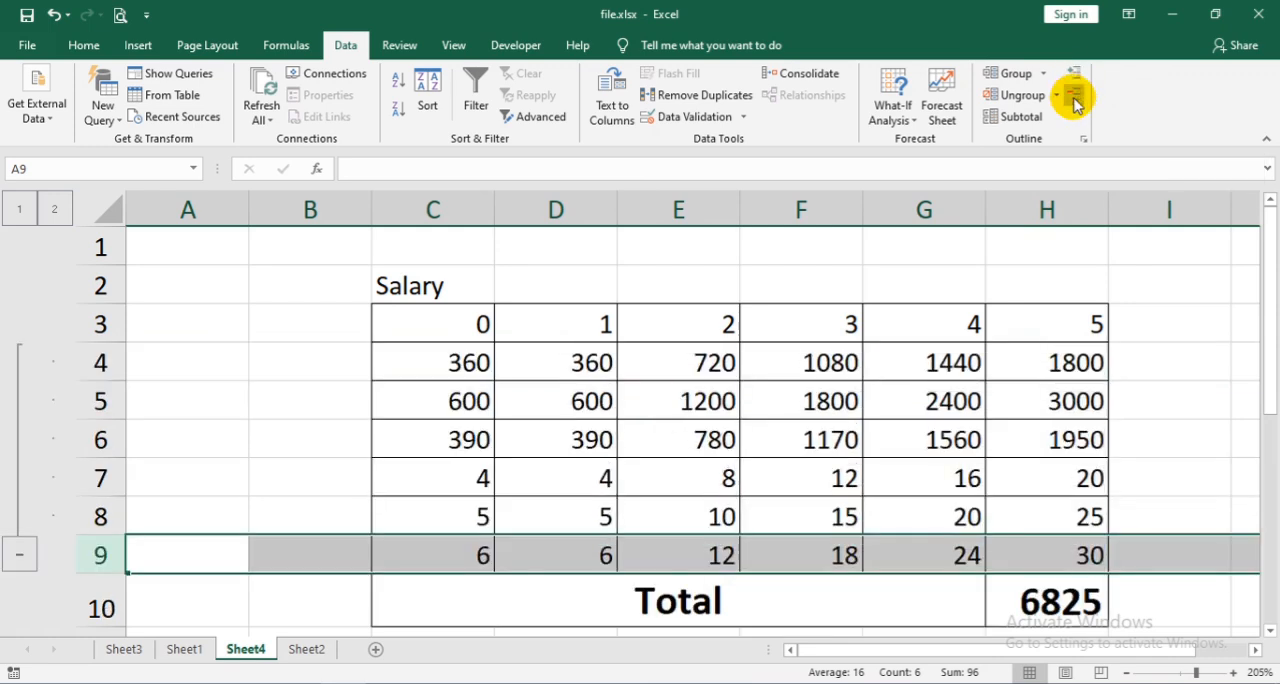
pyautogui.click(1075, 100)
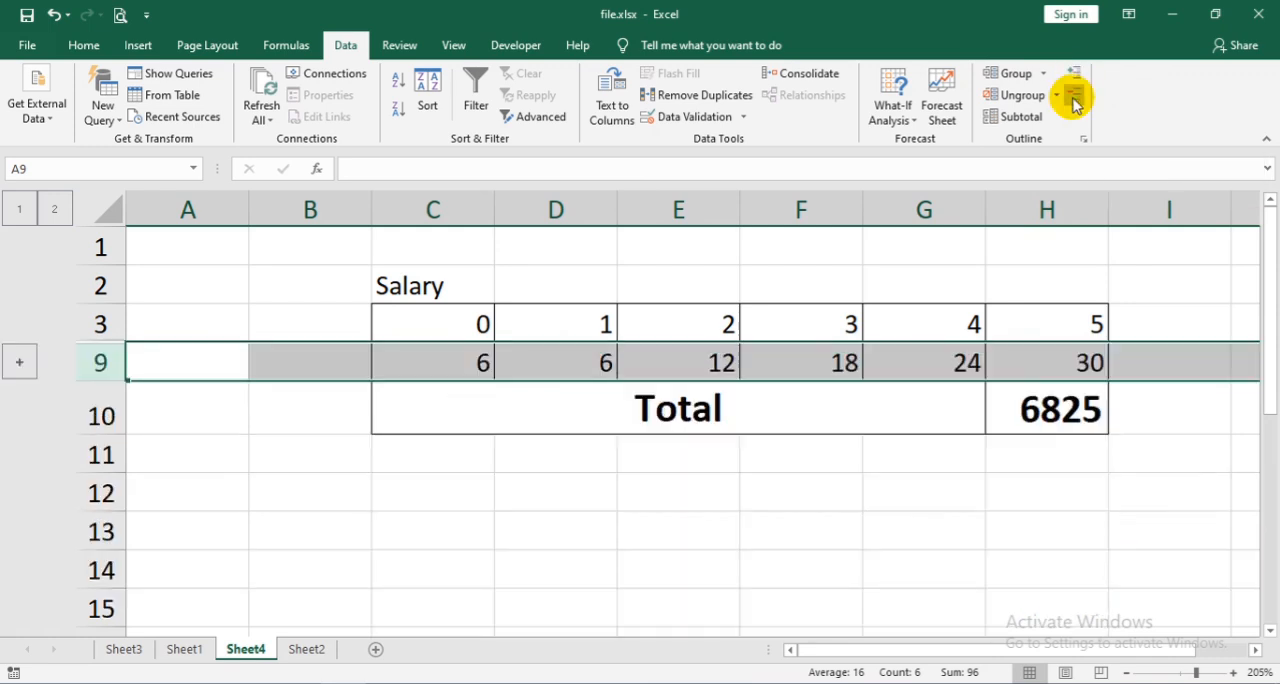
pyautogui.click(1073, 80)
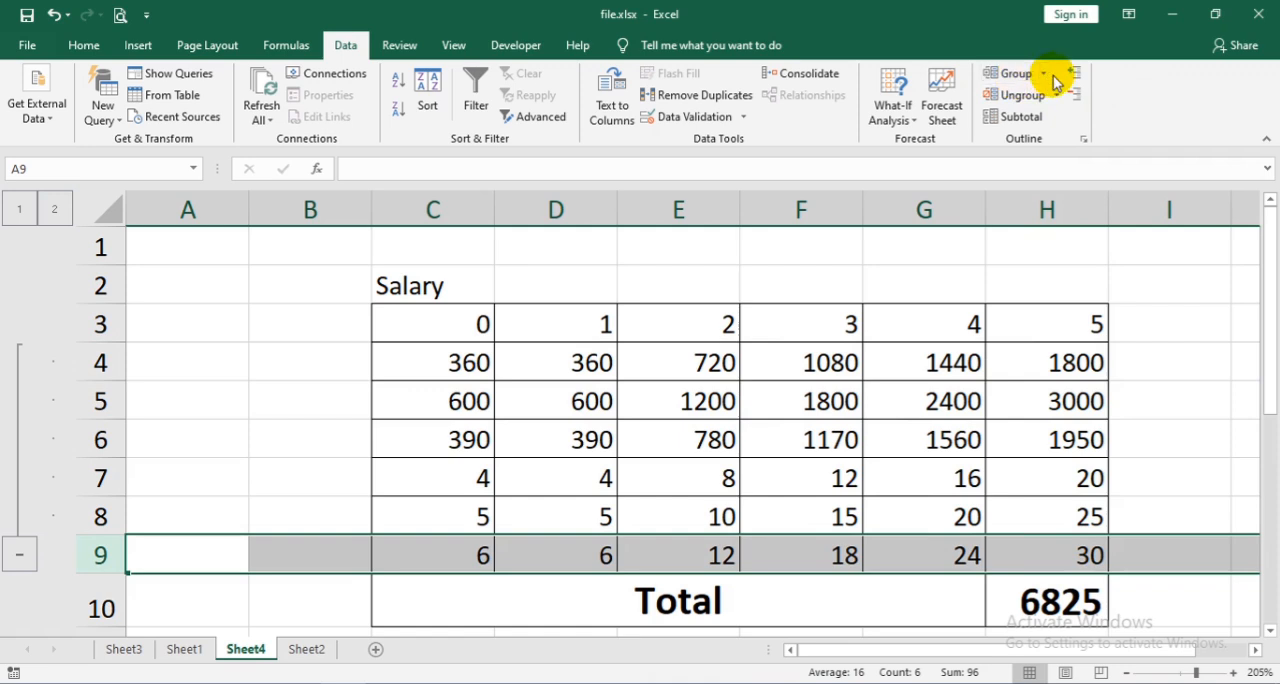
# - Add the selected row 9 to the outline group of rows 4 through 8
pyautogui.click(1045, 74)
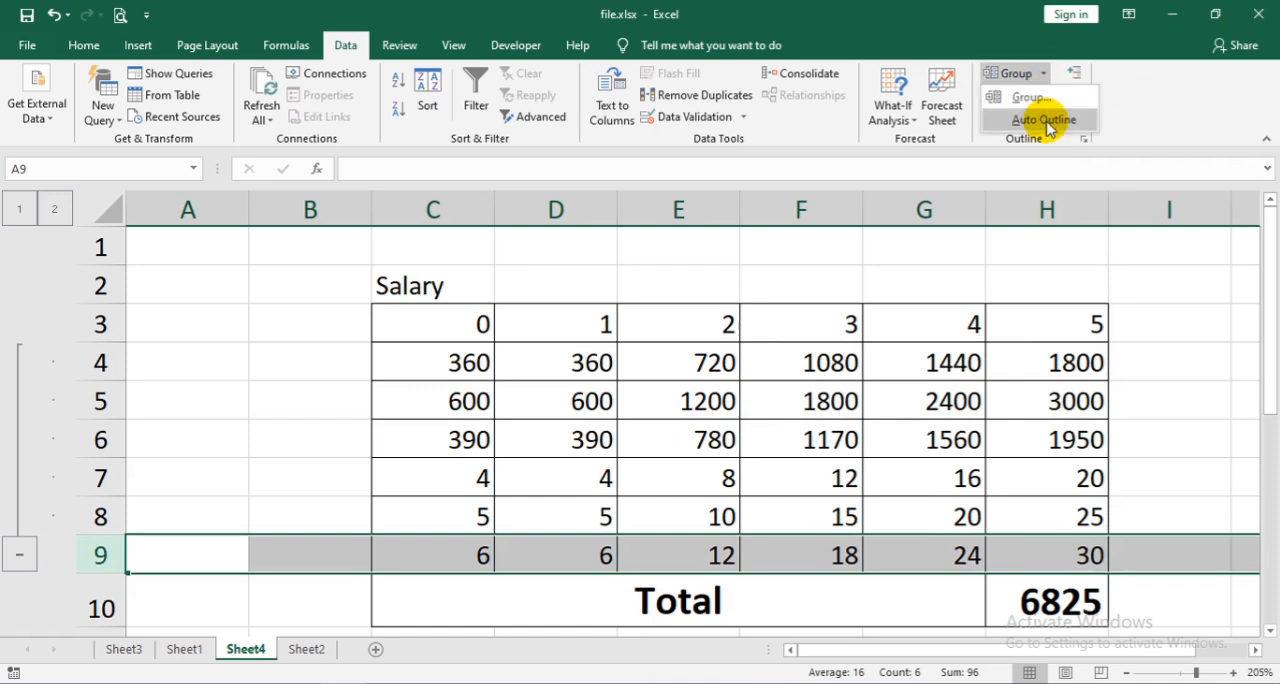
pyautogui.click(1055, 119)
pyautogui.click(1058, 96)
pyautogui.click(1059, 120)
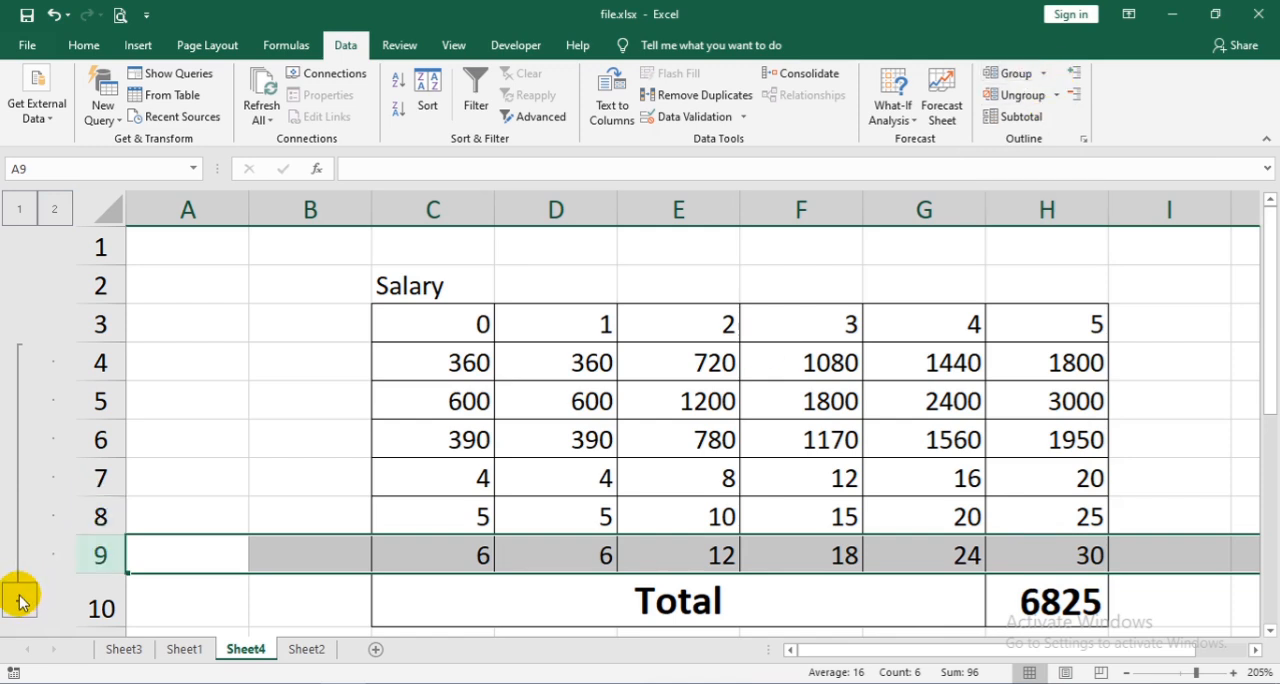
# - Clear the outline from rows 4 through 9
pyautogui.moveTo(77, 563); pyautogui.dragTo(94, 362)
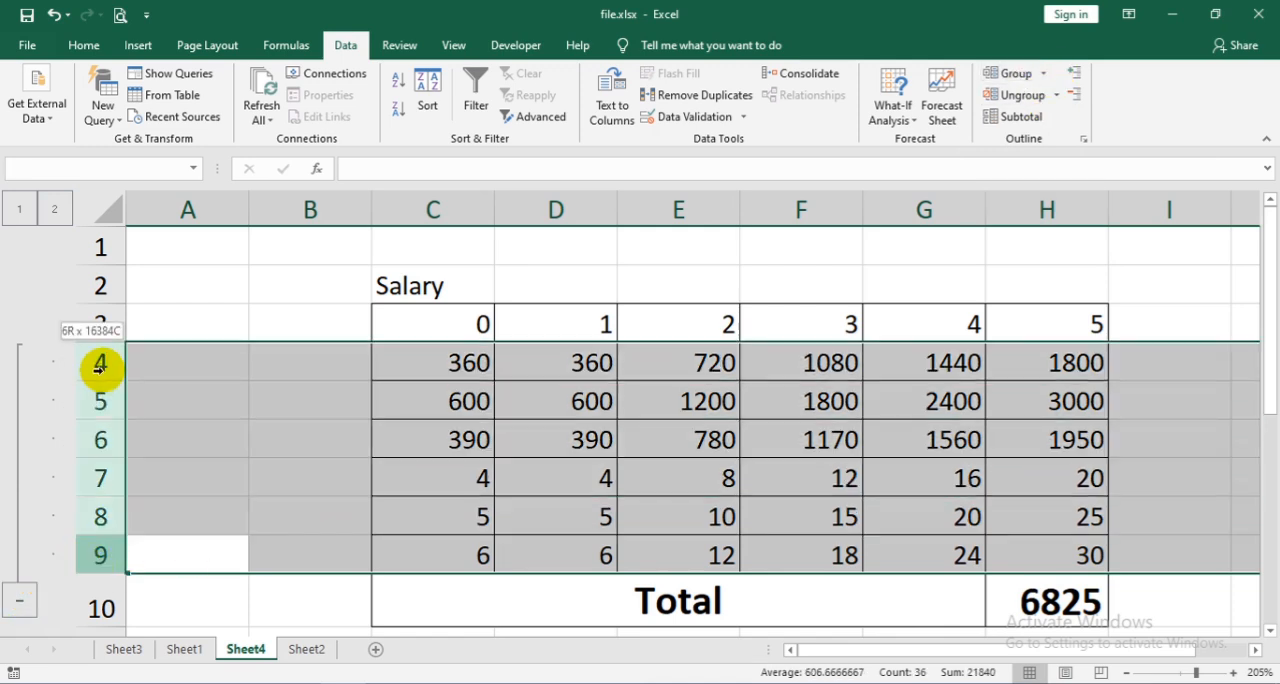
pyautogui.click(1058, 95)
pyautogui.click(1063, 136)
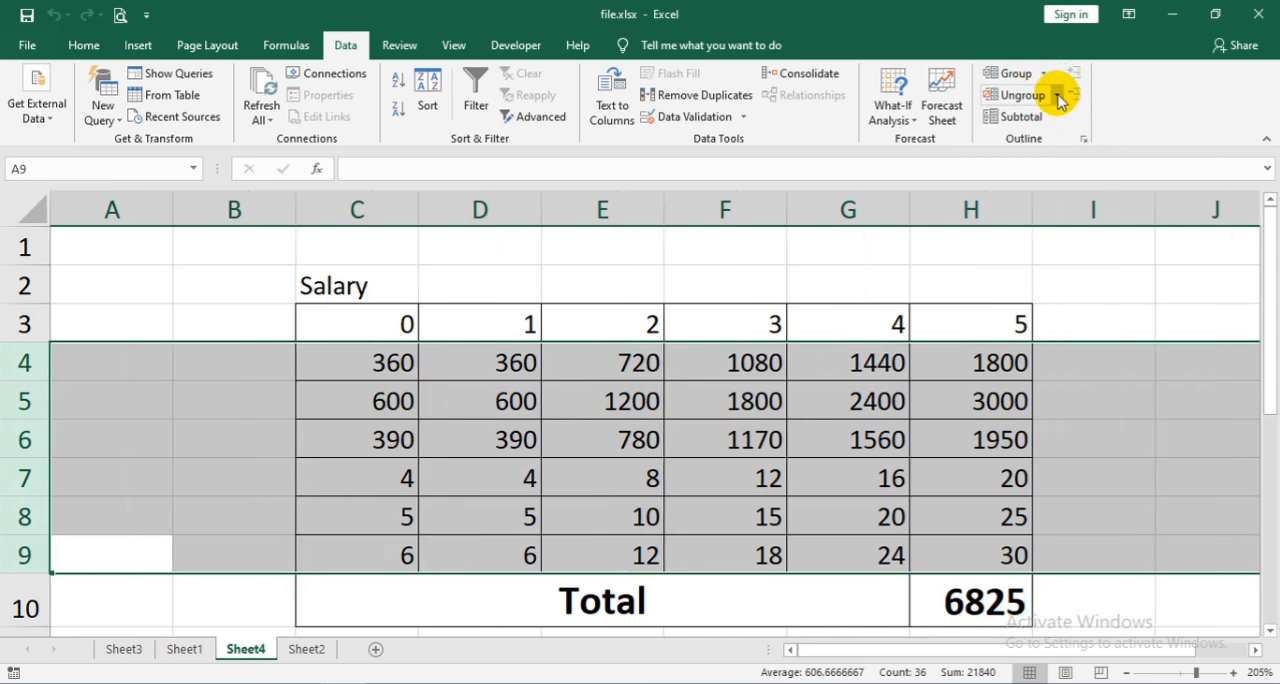
pyautogui.click(1058, 95)
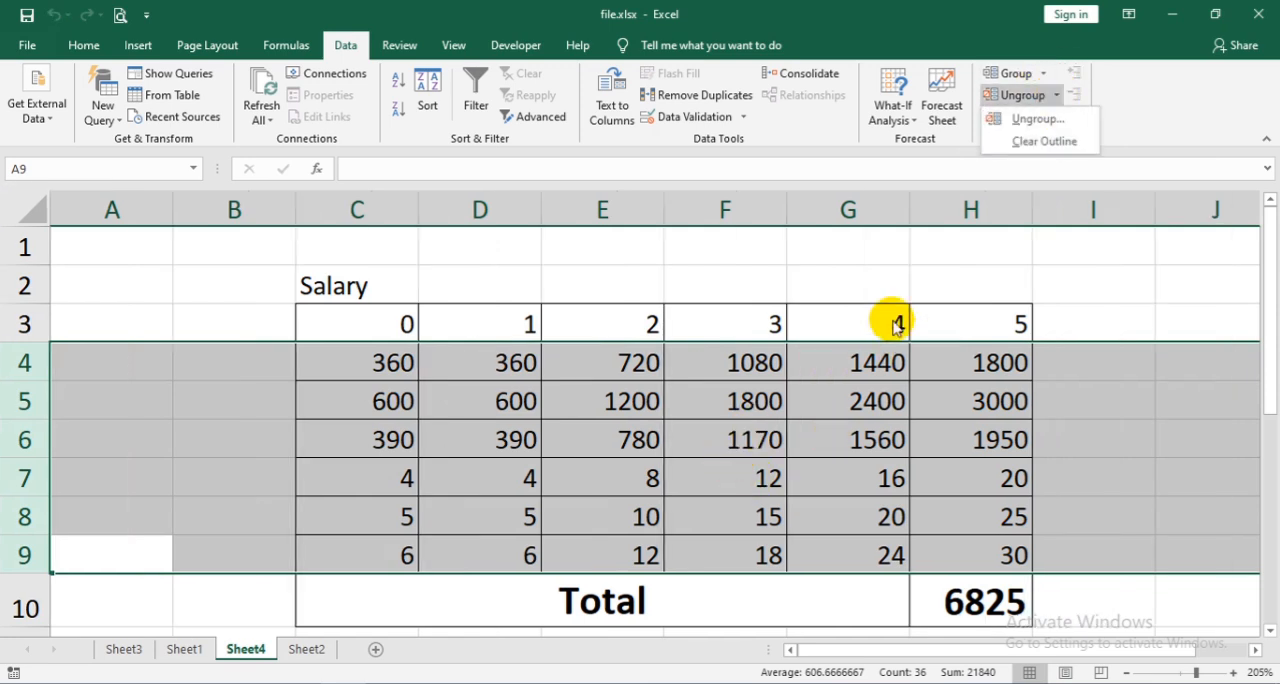
pyautogui.click(1123, 108)
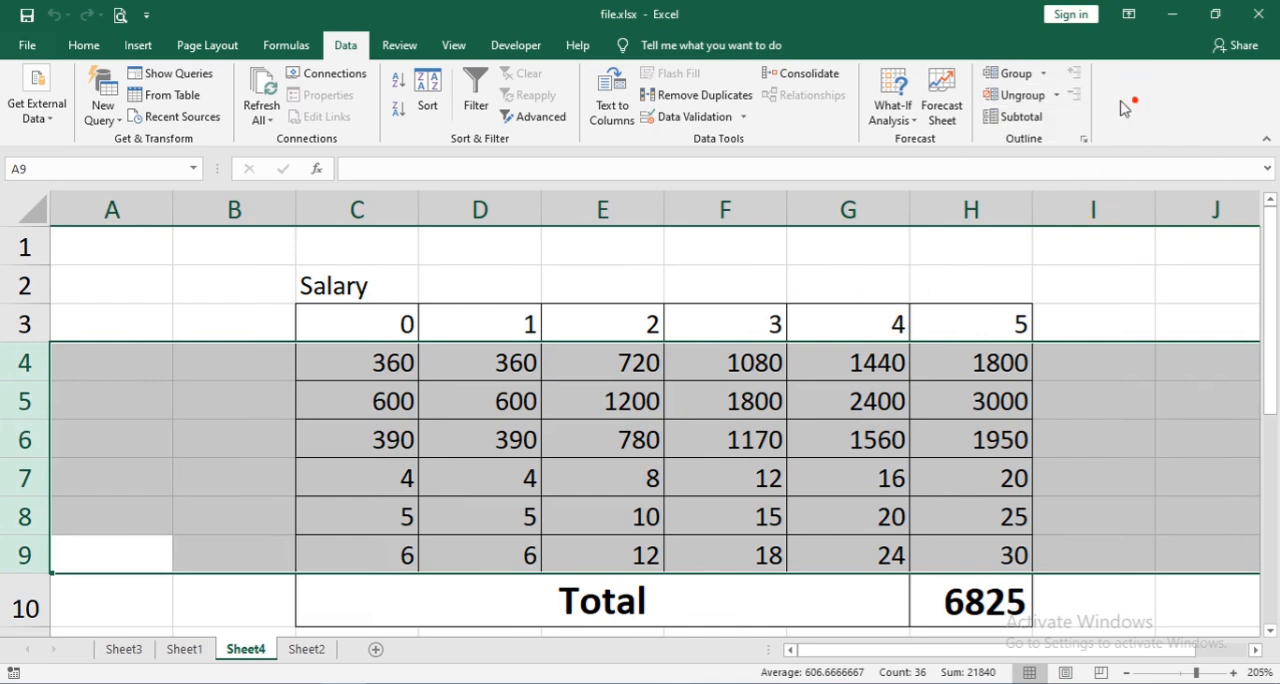
# - Try to create an automatic outline with rows 4 through 9 selected
pyautogui.click(1045, 75)
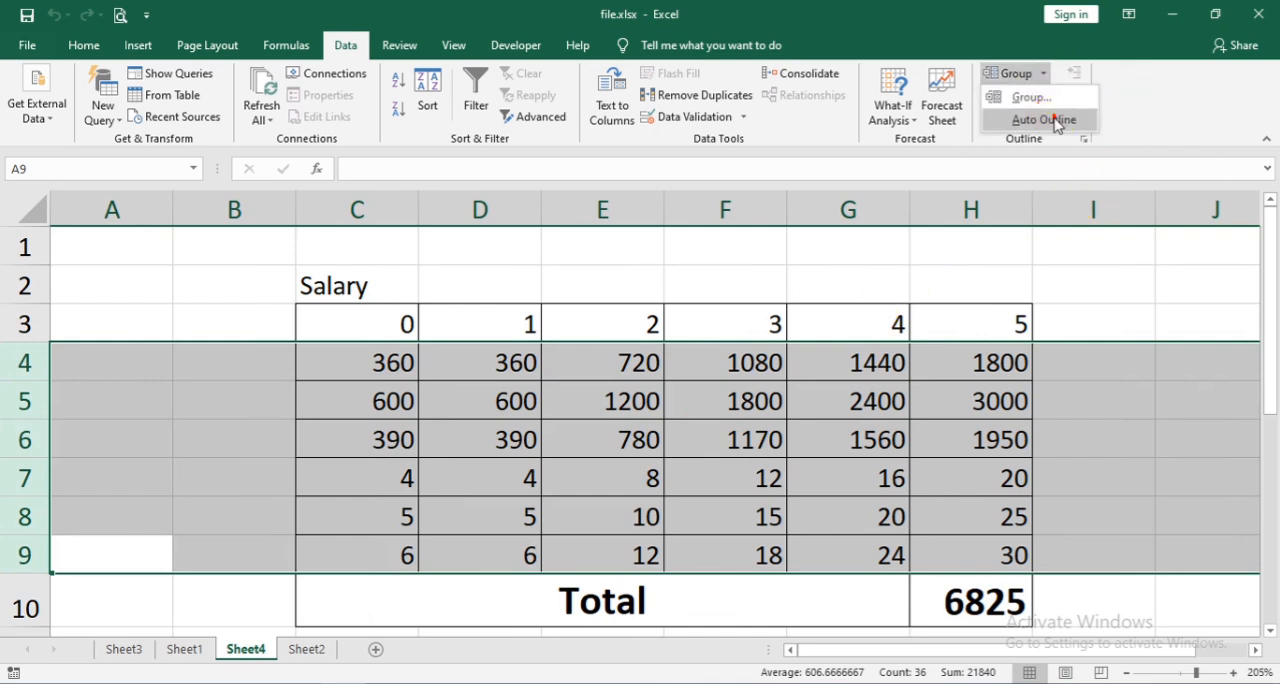
pyautogui.click(1052, 120)
pyautogui.click(630, 402)
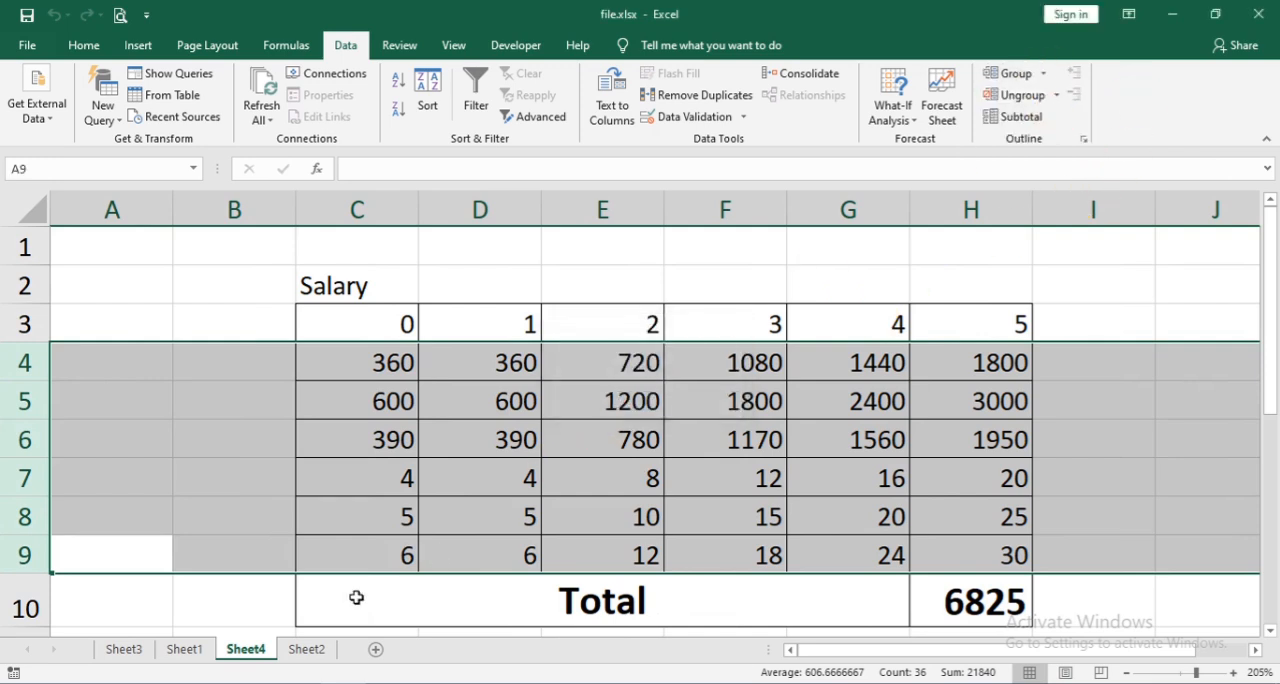
# - Try to create an automatic outline with the Total row 10 selected
pyautogui.click(357, 594)
pyautogui.click(73, 595)
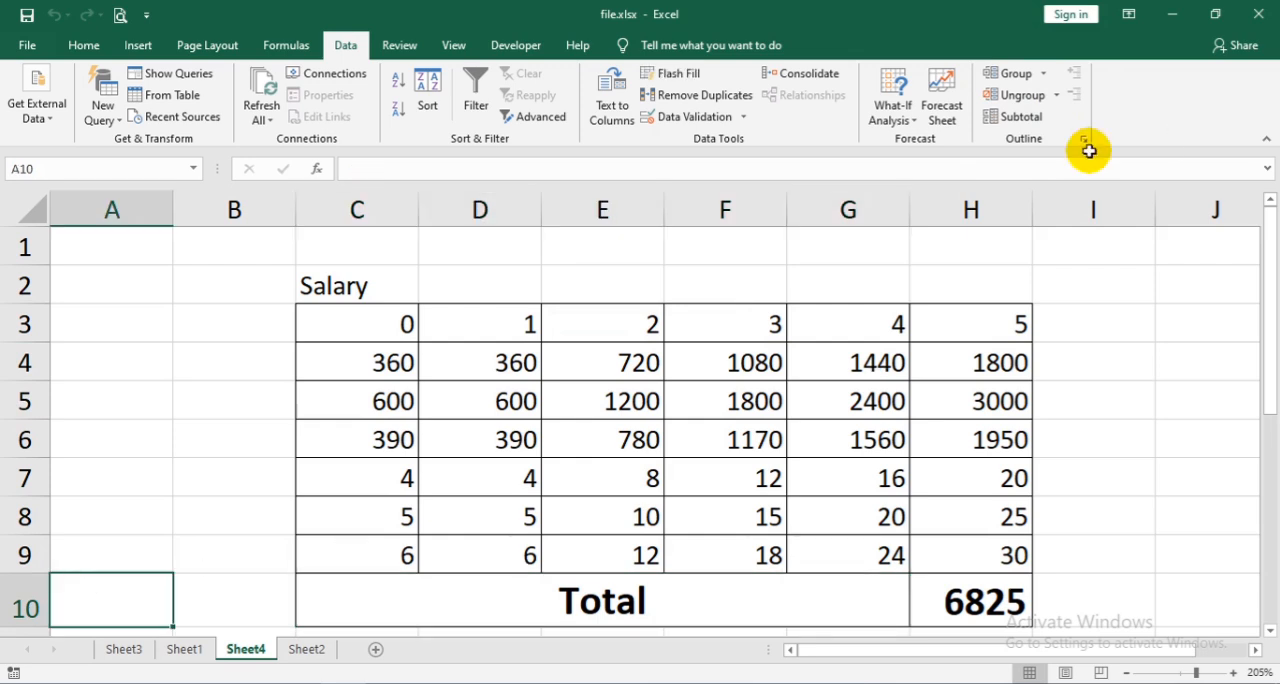
pyautogui.click(24, 607)
pyautogui.click(1045, 75)
pyautogui.click(1052, 120)
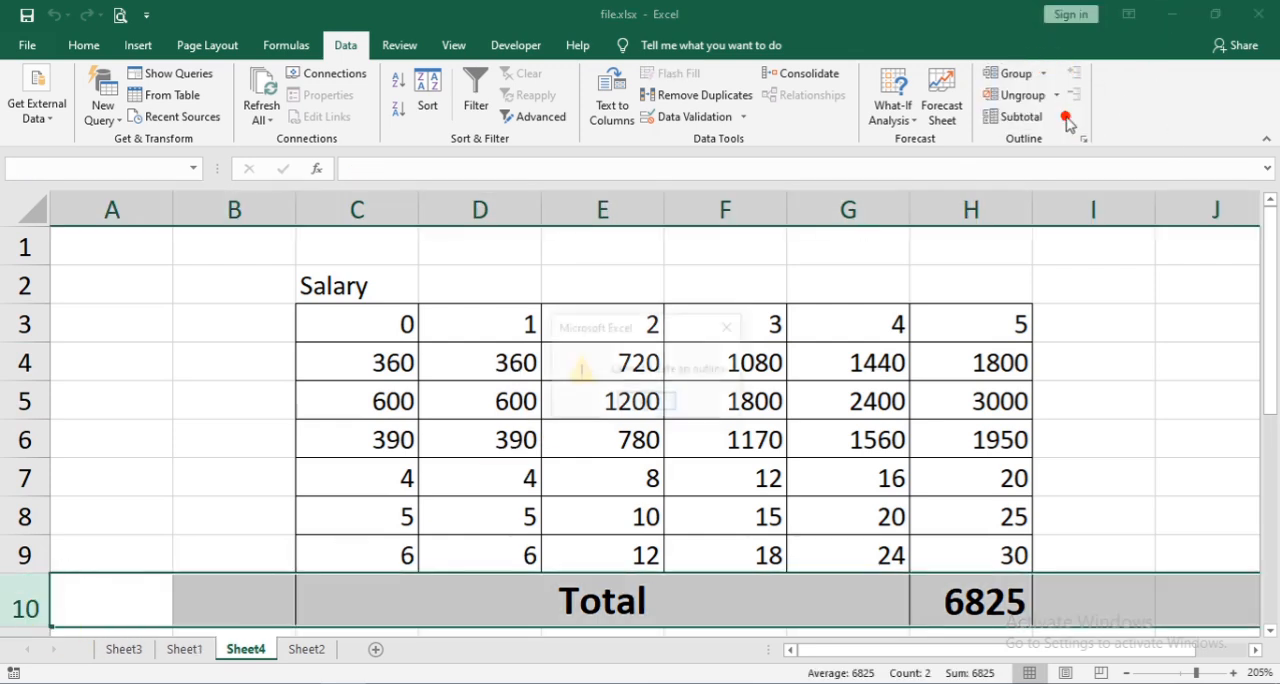
pyautogui.click(633, 408)
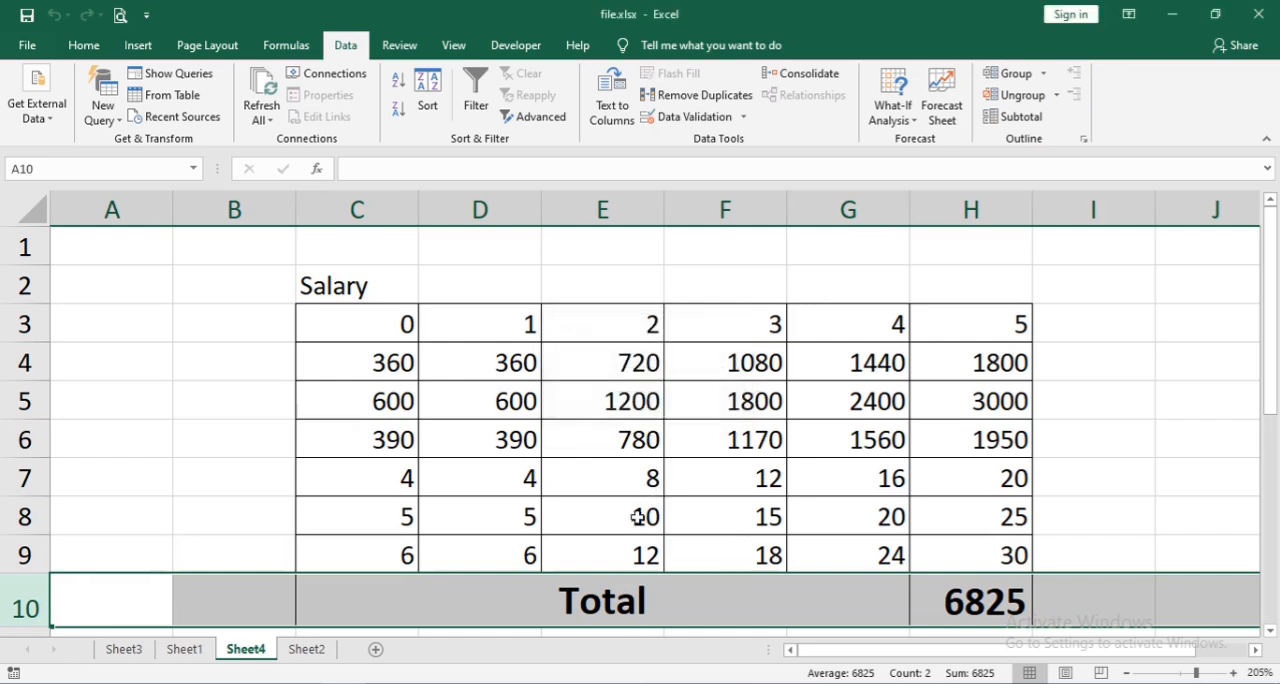
pyautogui.click(634, 514)
# - Try to create an automatic outline with only row 9 selected
pyautogui.click(24, 556)
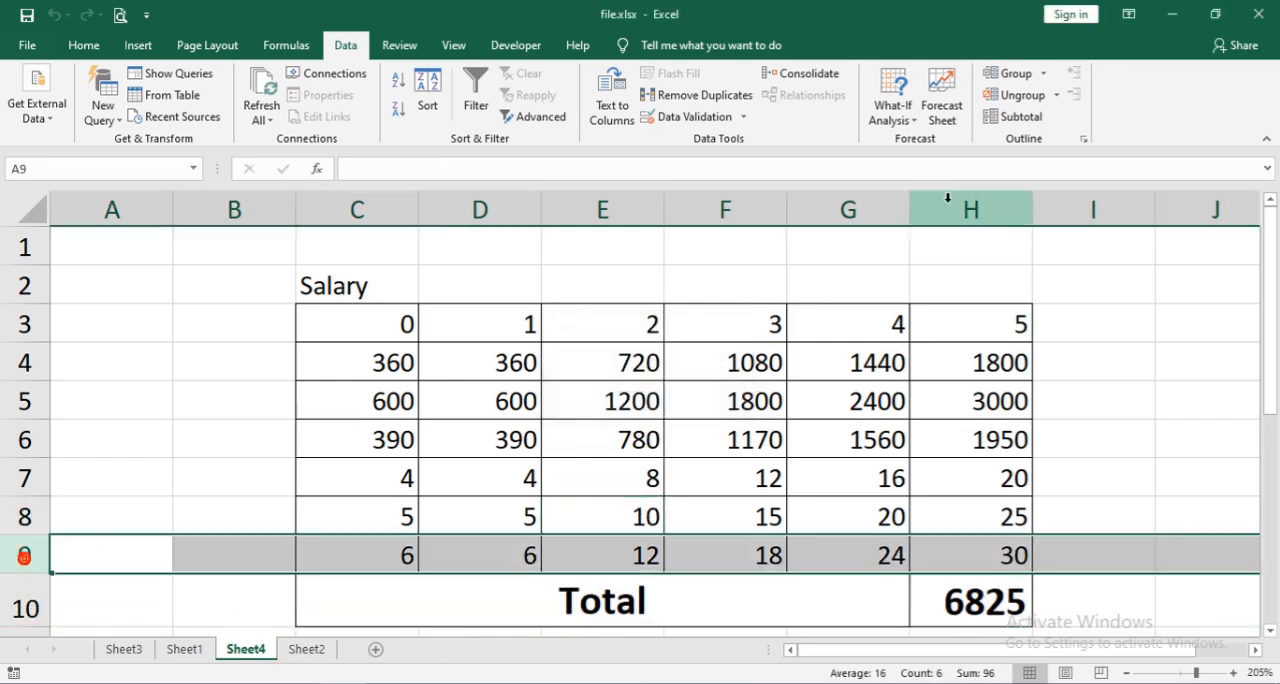
pyautogui.click(1046, 72)
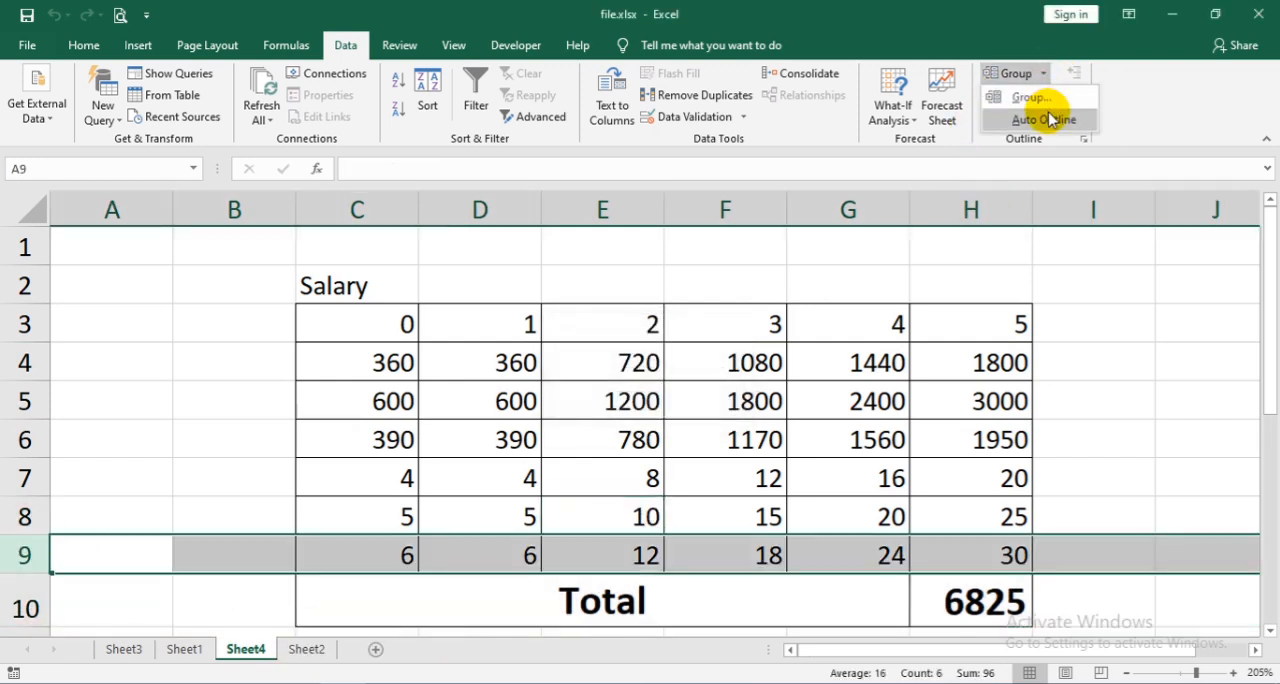
pyautogui.click(1046, 118)
pyautogui.click(645, 404)
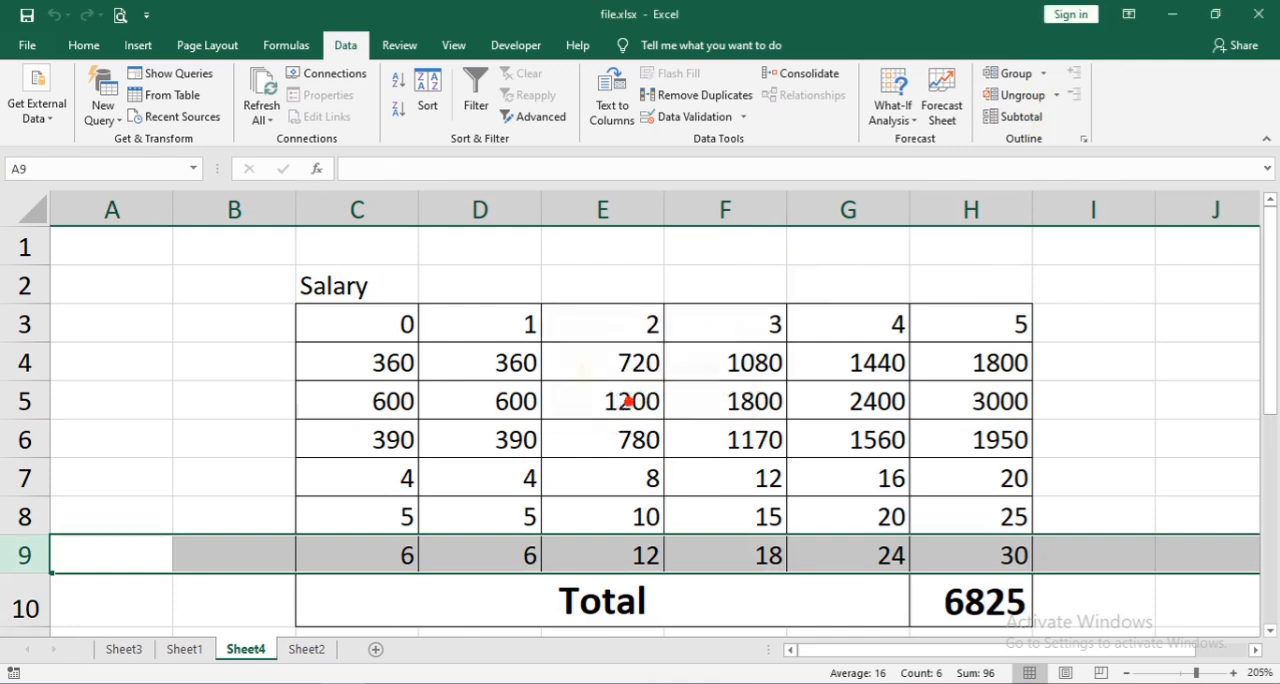
# - Create an automatic outline of the salary table from the single cell H9
pyautogui.click(985, 683)
pyautogui.click(1188, 617)
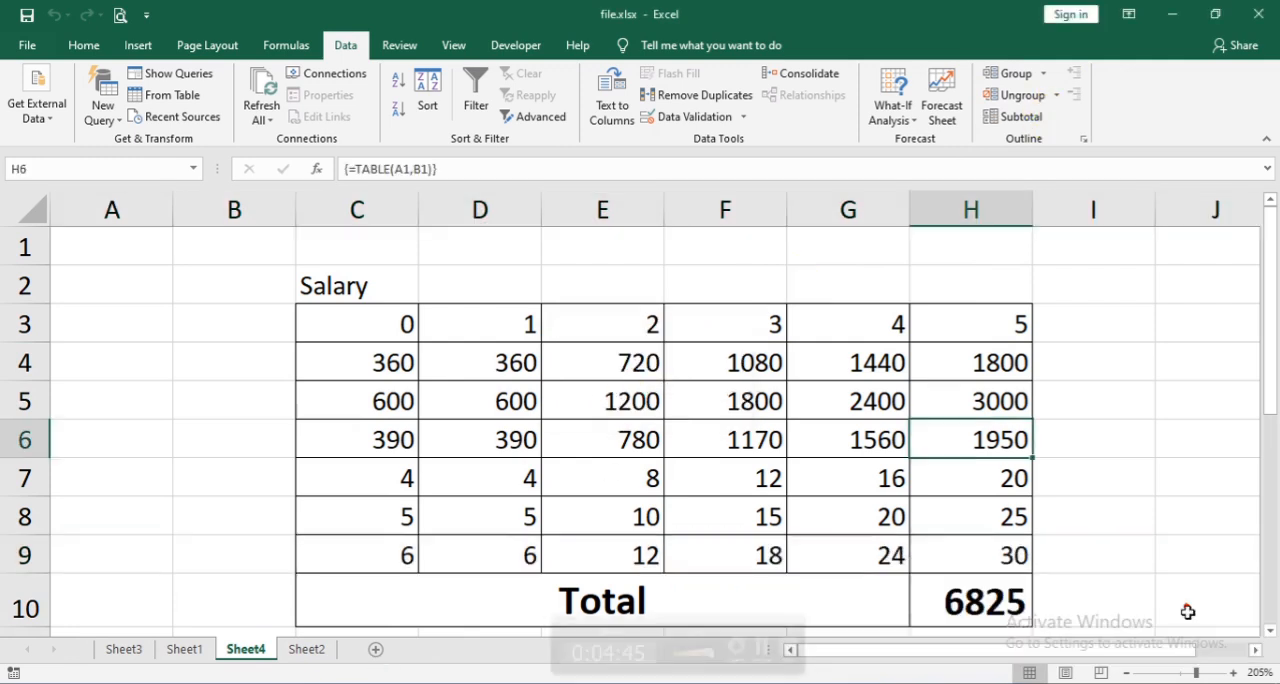
pyautogui.click(1020, 514)
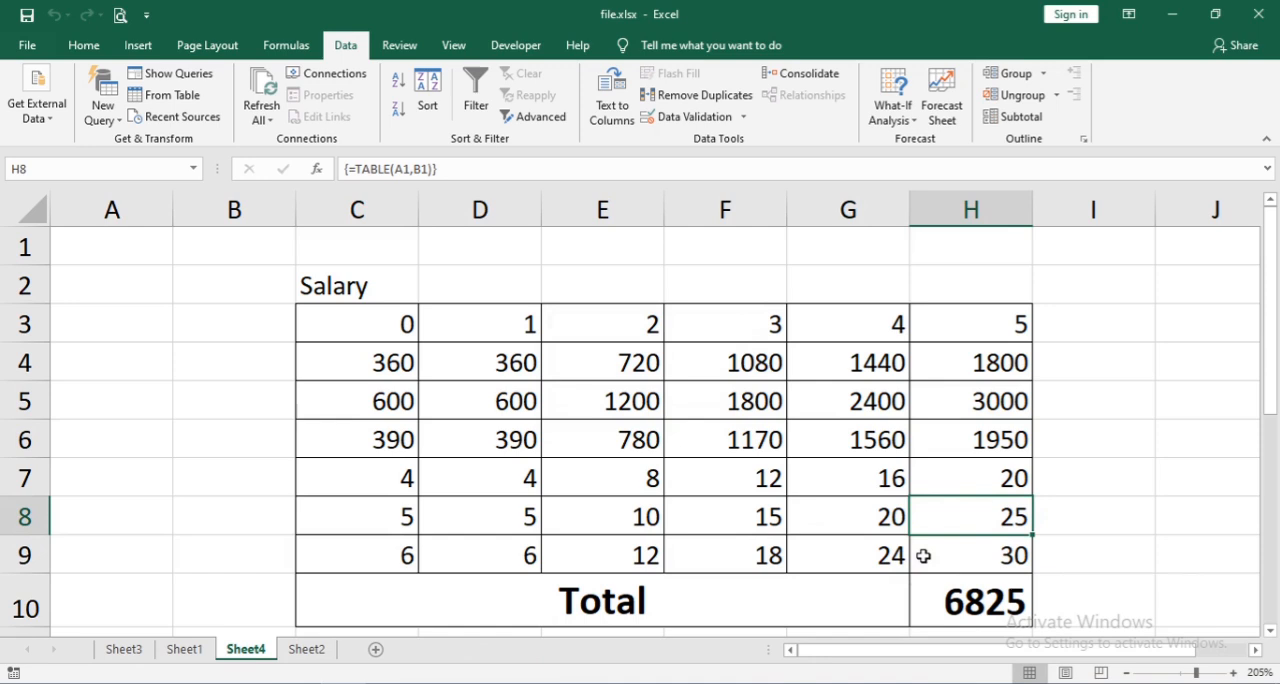
pyautogui.click(920, 558)
pyautogui.click(1043, 74)
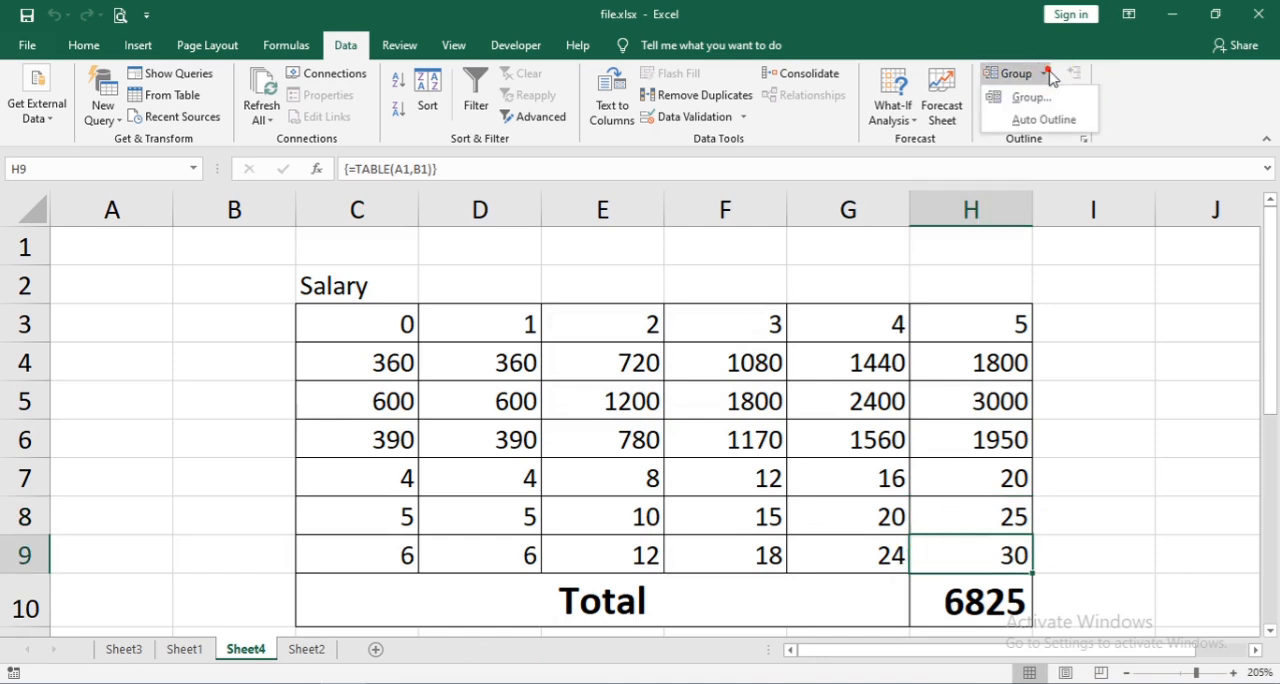
pyautogui.click(1068, 116)
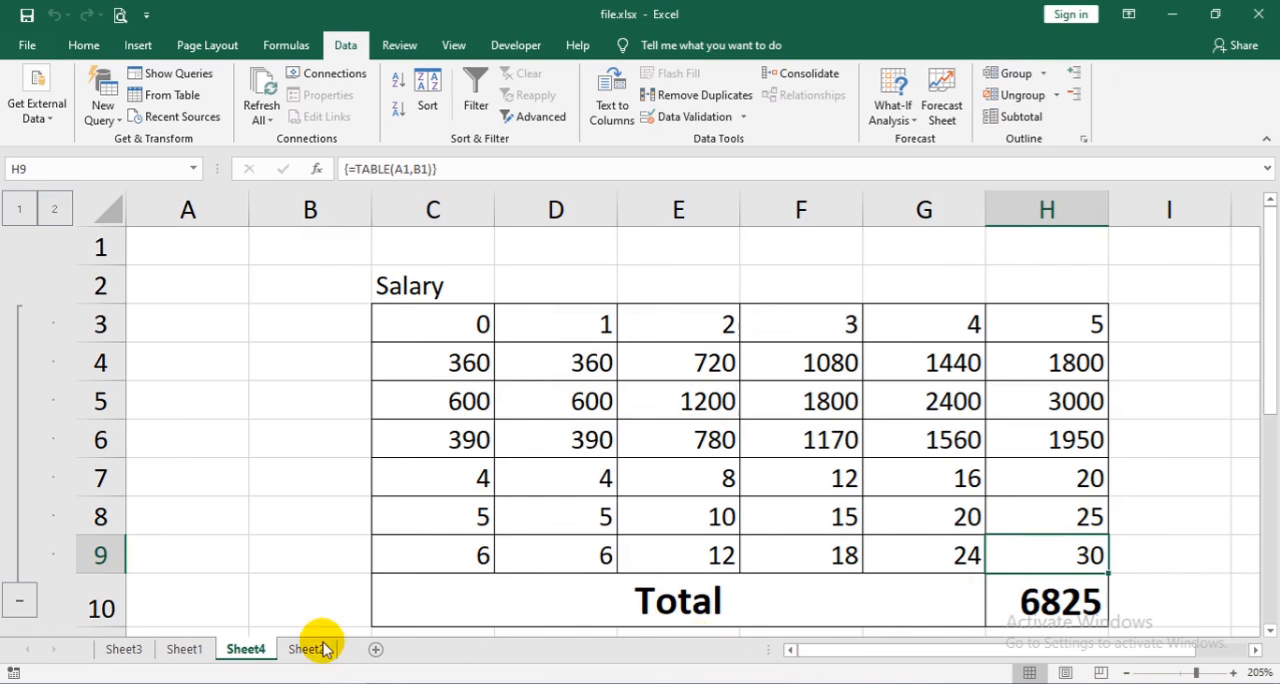
# - Collapse the automatically outlined rows 3 through 9, and clear the outline from the sheet
pyautogui.click(24, 602)
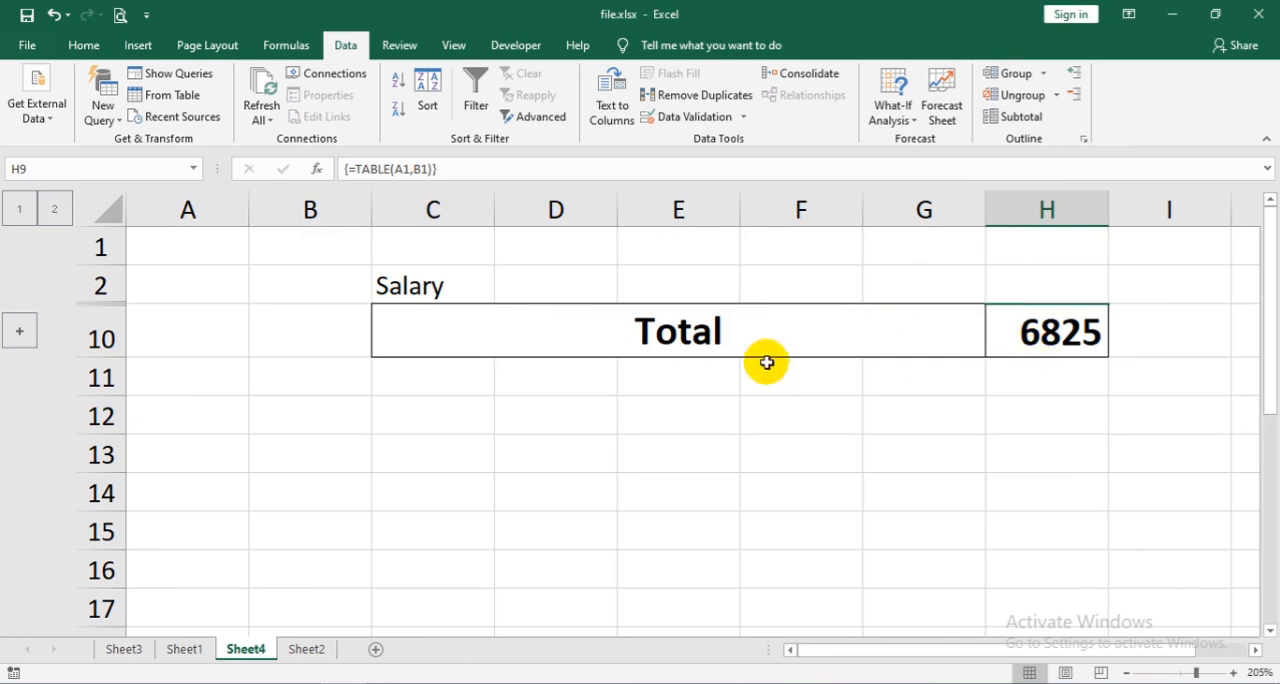
pyautogui.click(1058, 95)
pyautogui.click(1062, 138)
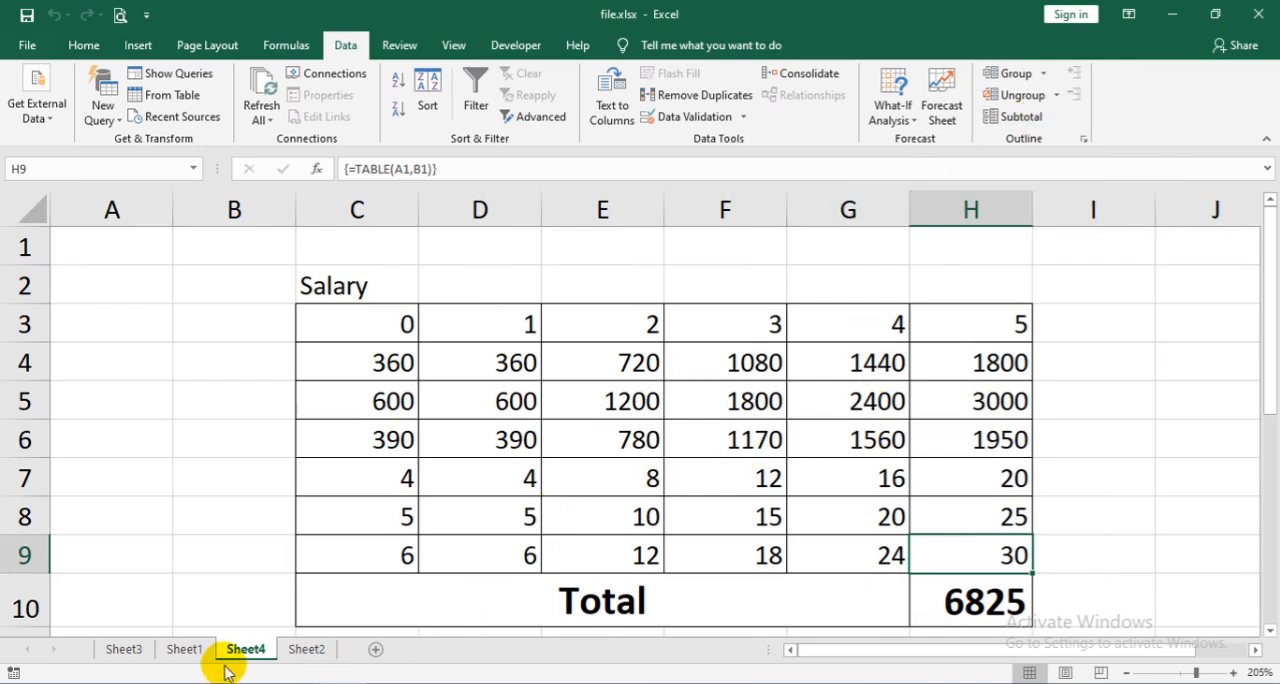
# - Sort the Name, Post and Salary table in A1:C12 of Sheet1 by Post, A to Z
pyautogui.click(186, 650)
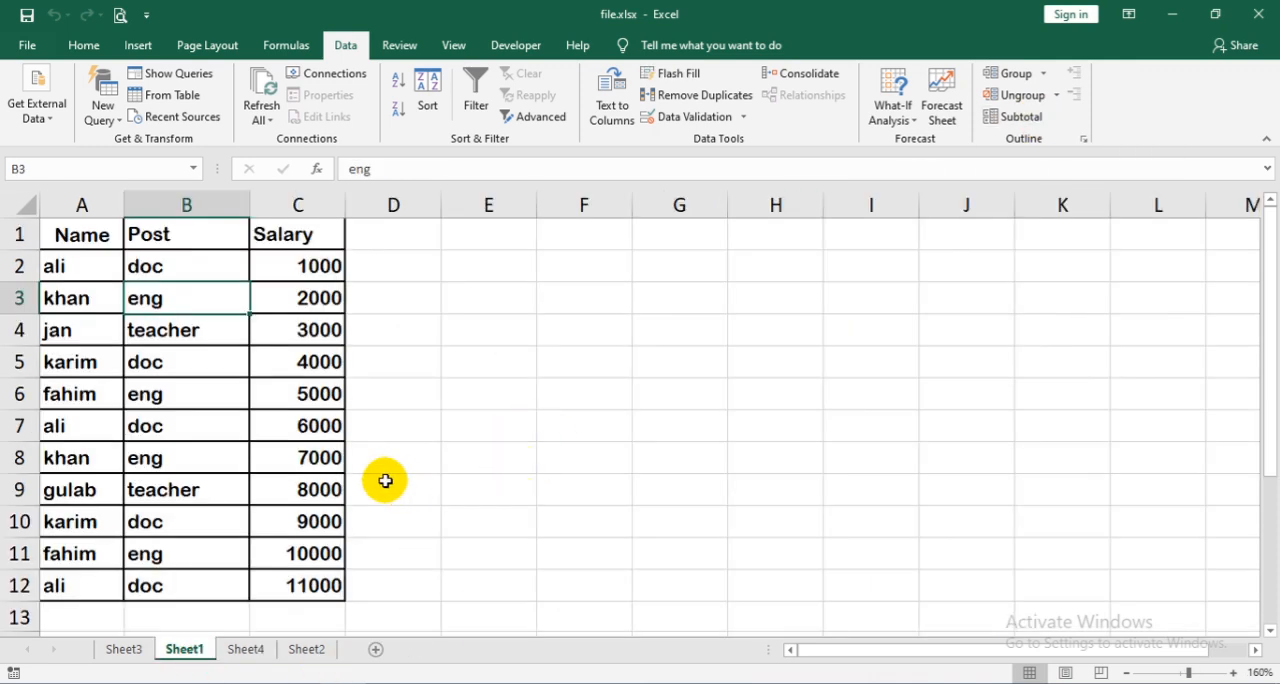
pyautogui.click(254, 460)
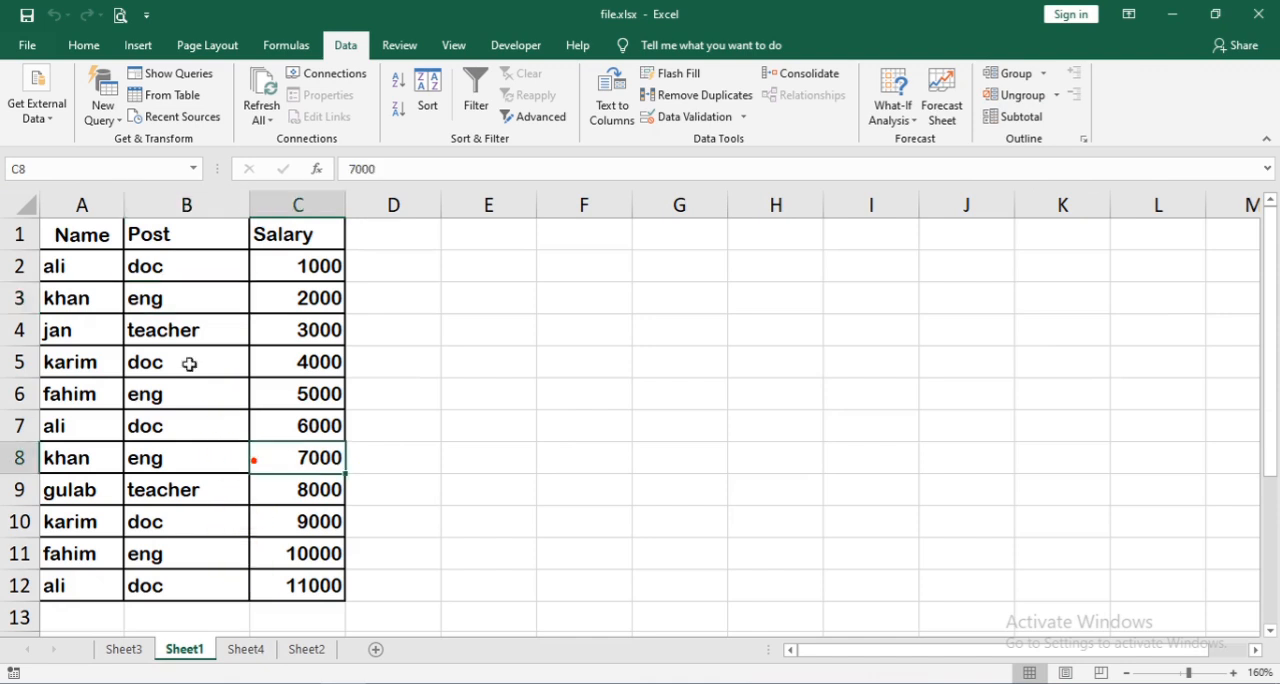
pyautogui.click(159, 297)
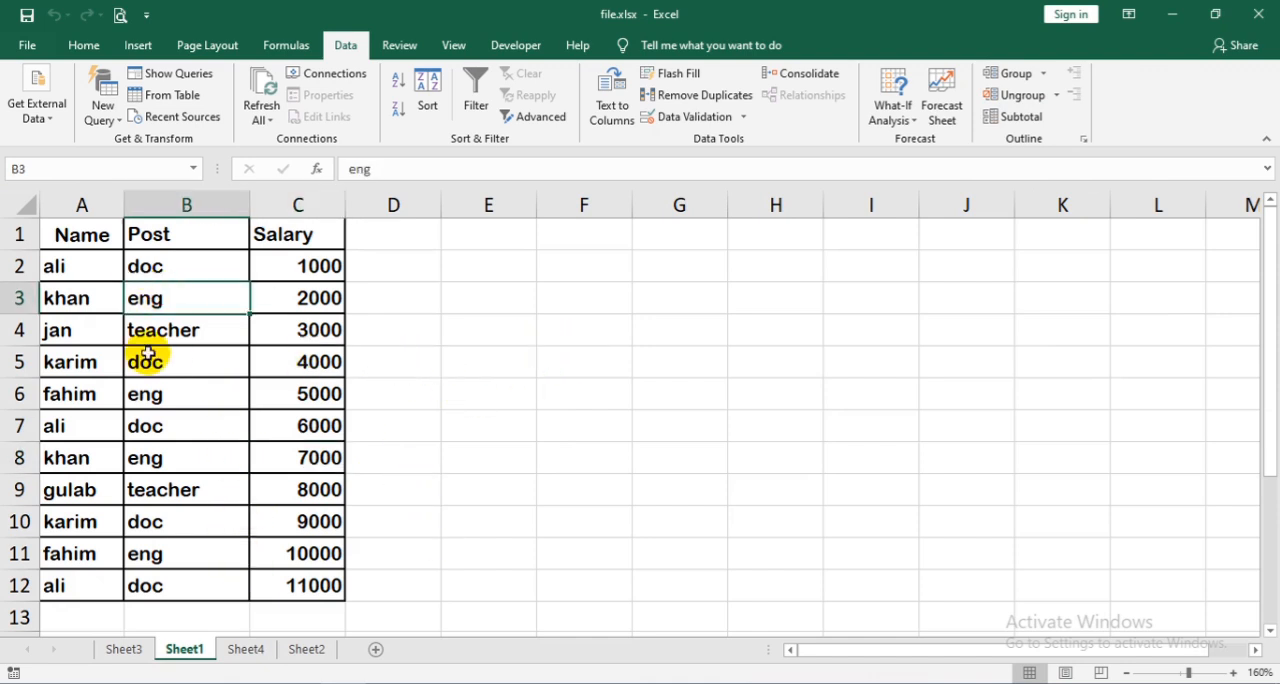
pyautogui.moveTo(68, 228); pyautogui.dragTo(292, 588)
pyautogui.click(84, 46)
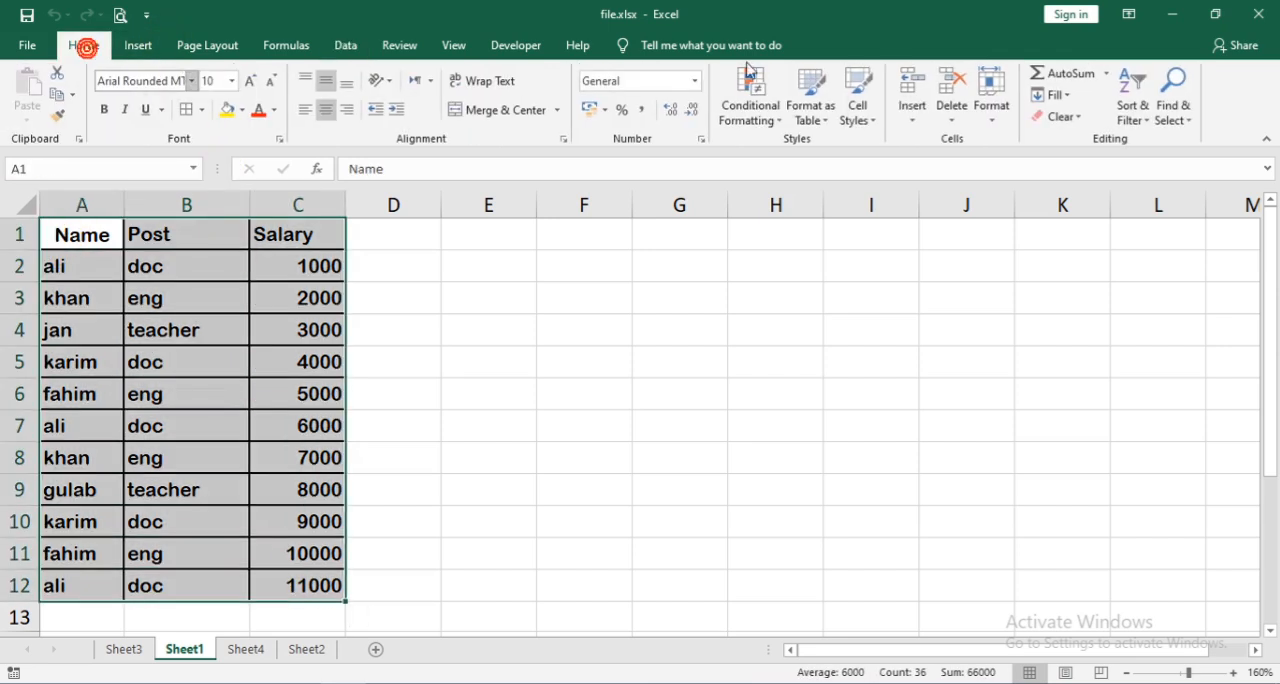
pyautogui.click(1148, 122)
pyautogui.click(1160, 187)
pyautogui.click(613, 324)
pyautogui.click(525, 355)
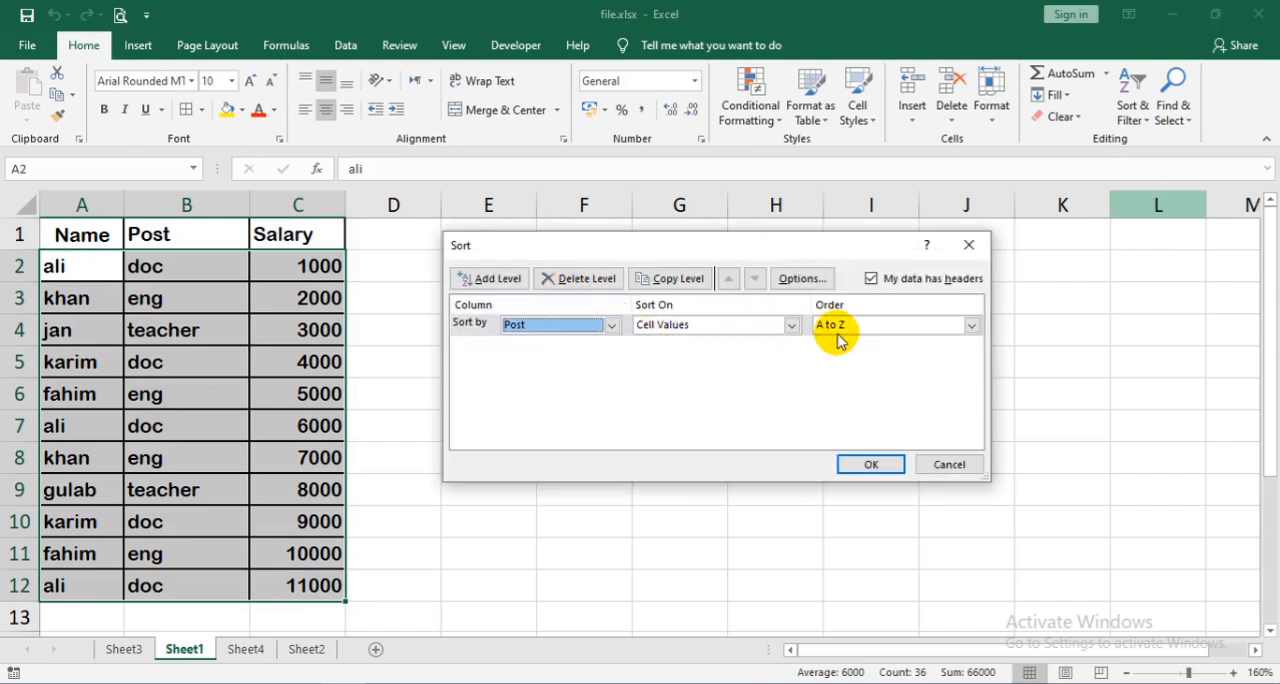
pyautogui.click(868, 466)
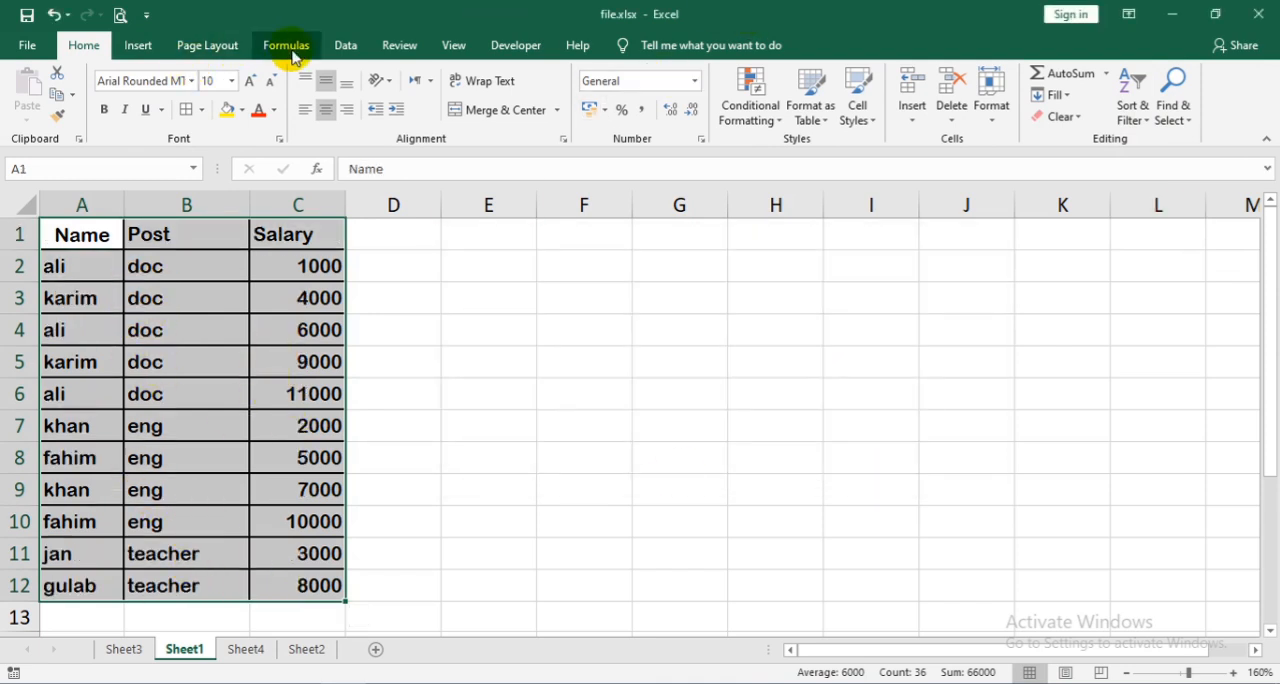
# - Add Sum subtotals of Salary at each change in Post, and autofit column B to its total labels
pyautogui.click(345, 46)
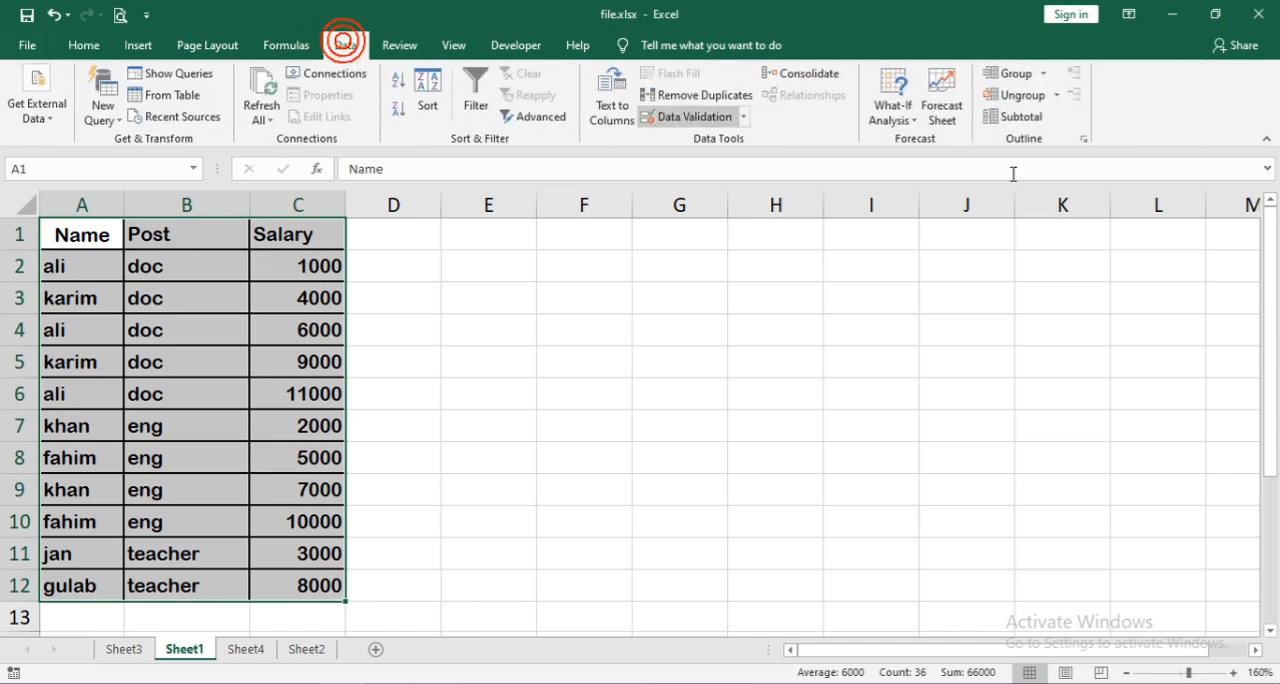
pyautogui.click(1021, 117)
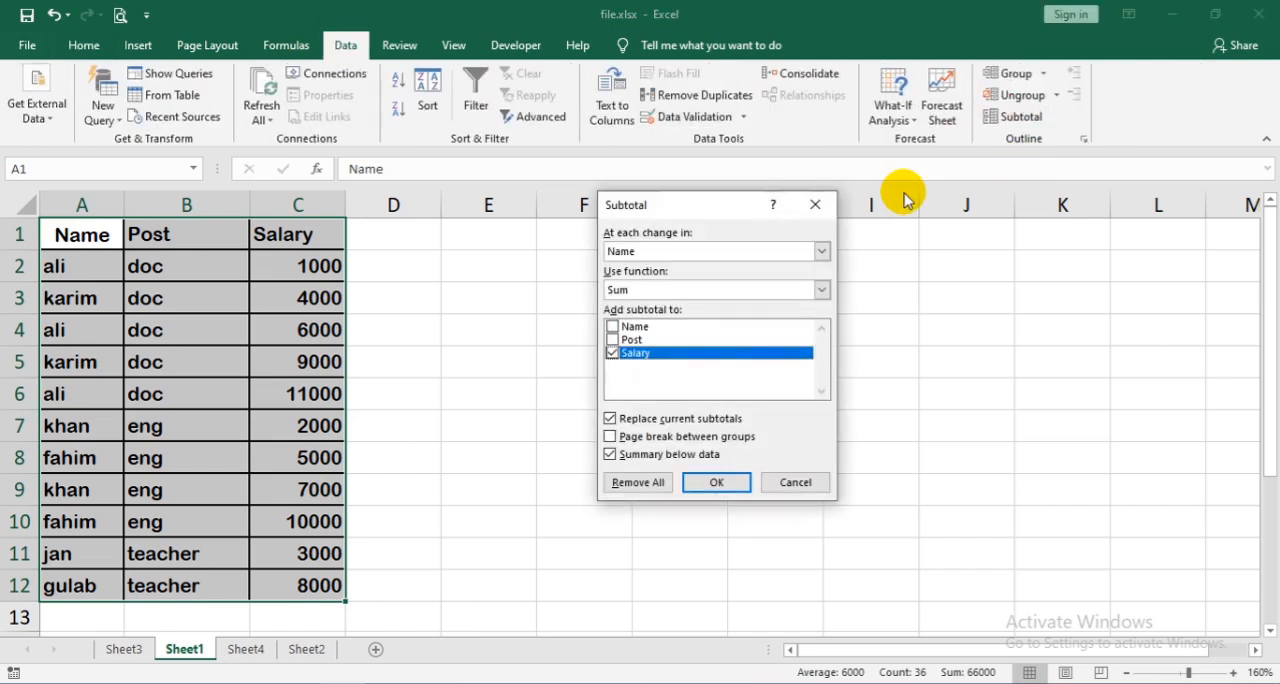
pyautogui.click(690, 251)
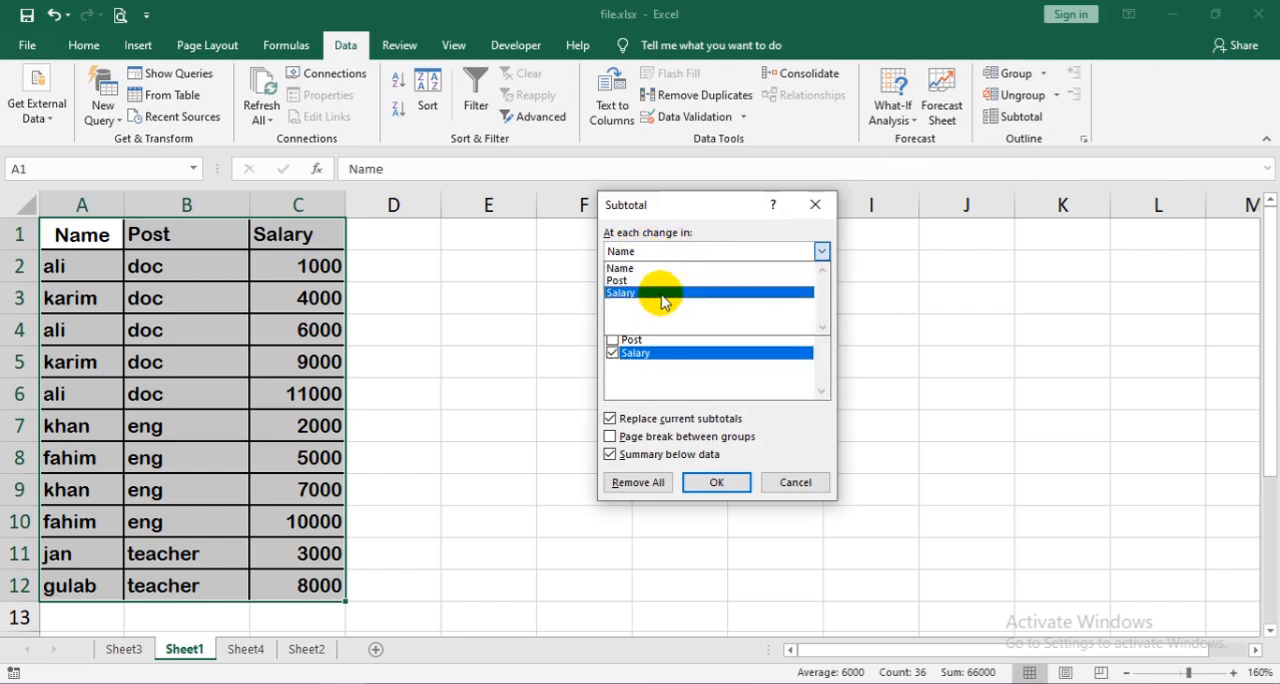
pyautogui.click(666, 280)
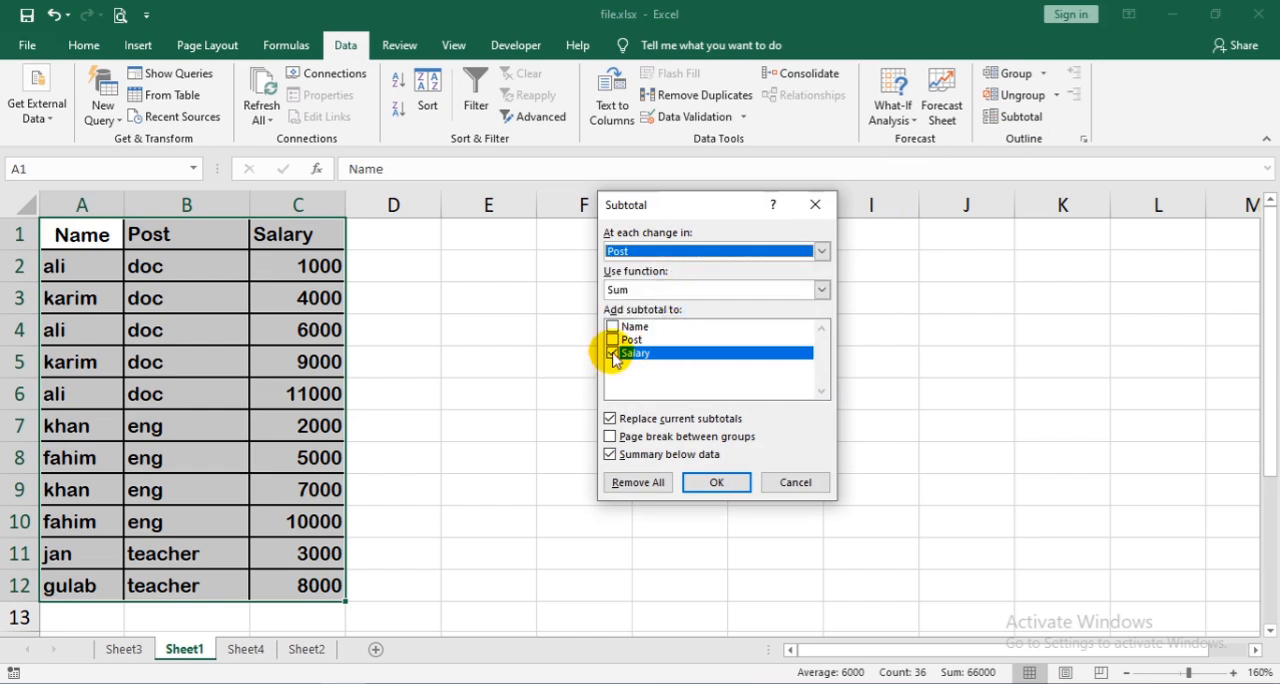
pyautogui.click(657, 290)
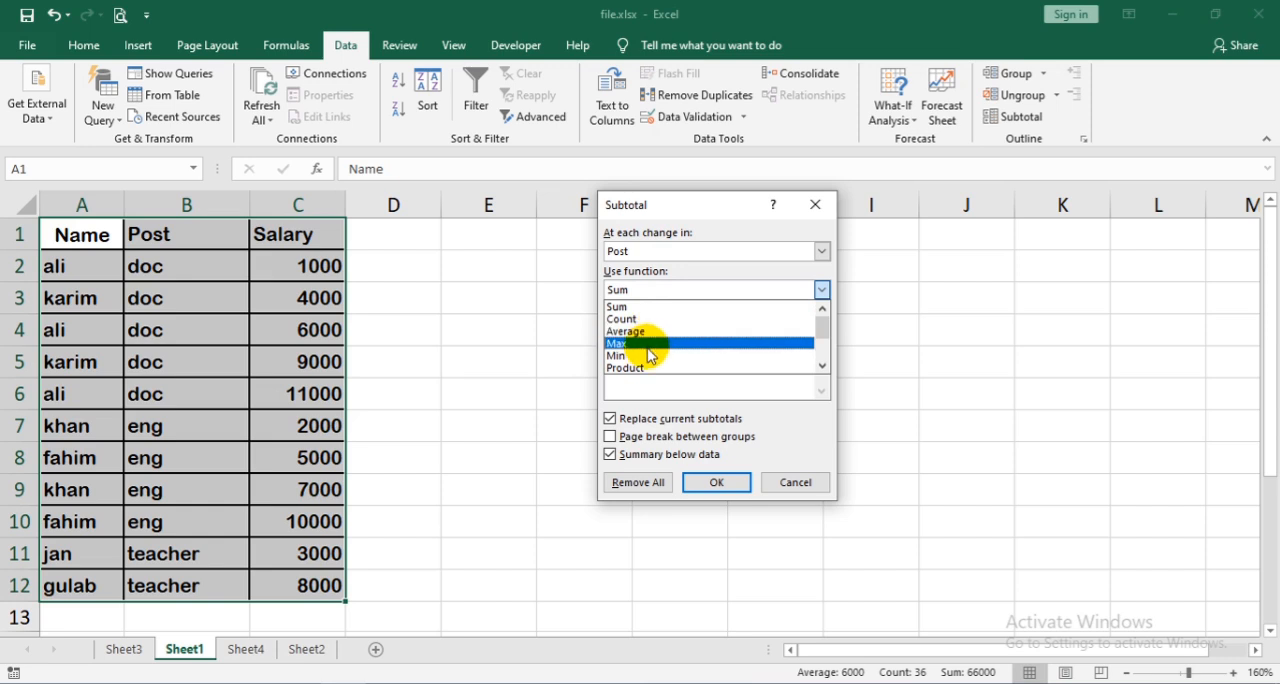
pyautogui.click(656, 306)
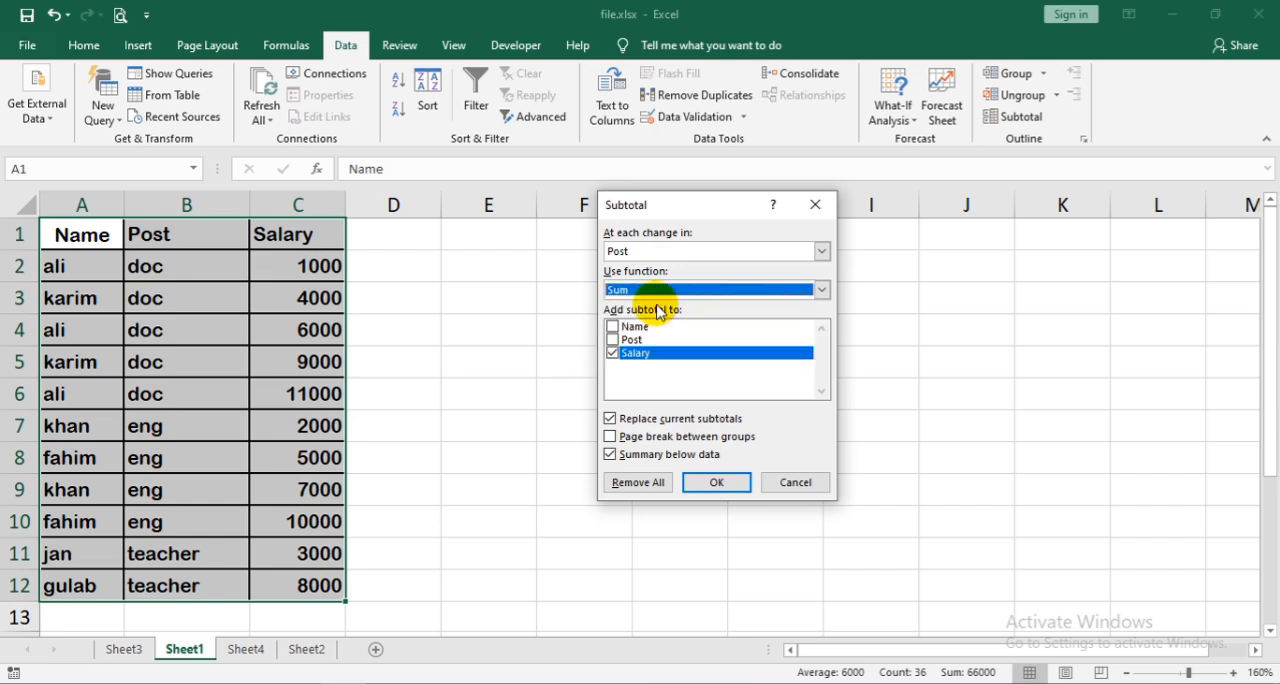
pyautogui.click(710, 487)
pyautogui.scroll(-3, 600, 413)
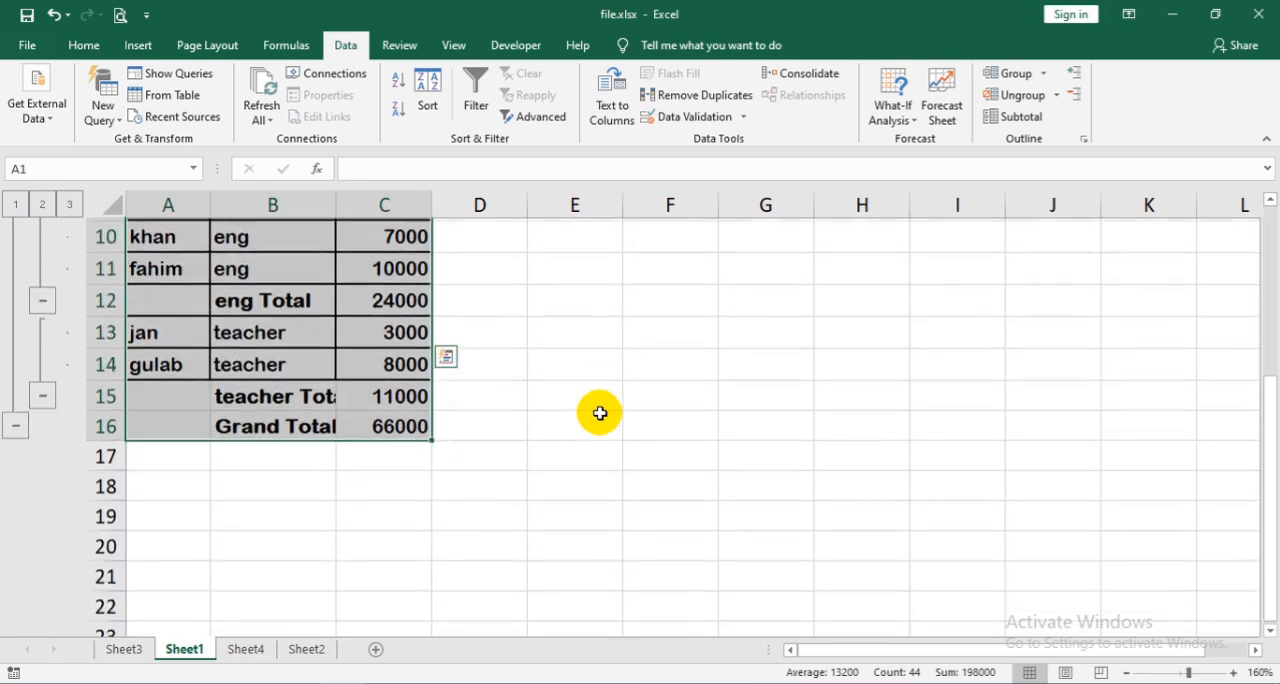
pyautogui.scroll(3, 600, 413)
pyautogui.scroll(-2, 260, 561)
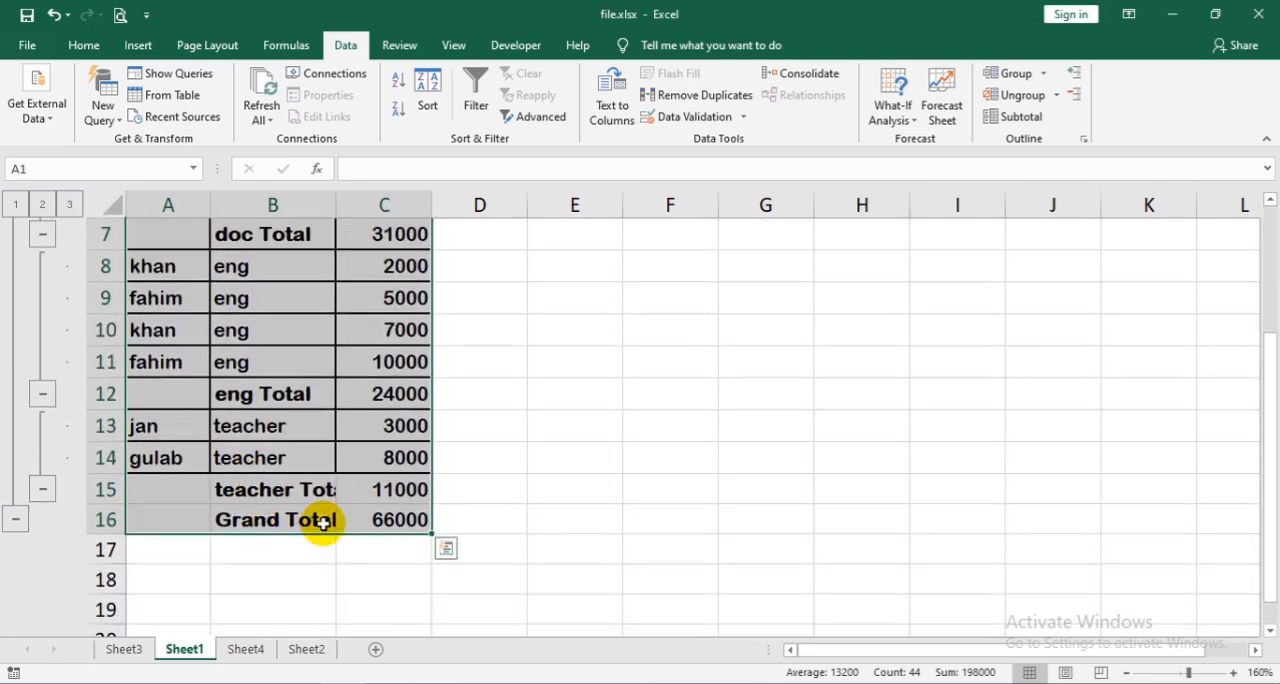
pyautogui.doubleClick(336, 200)
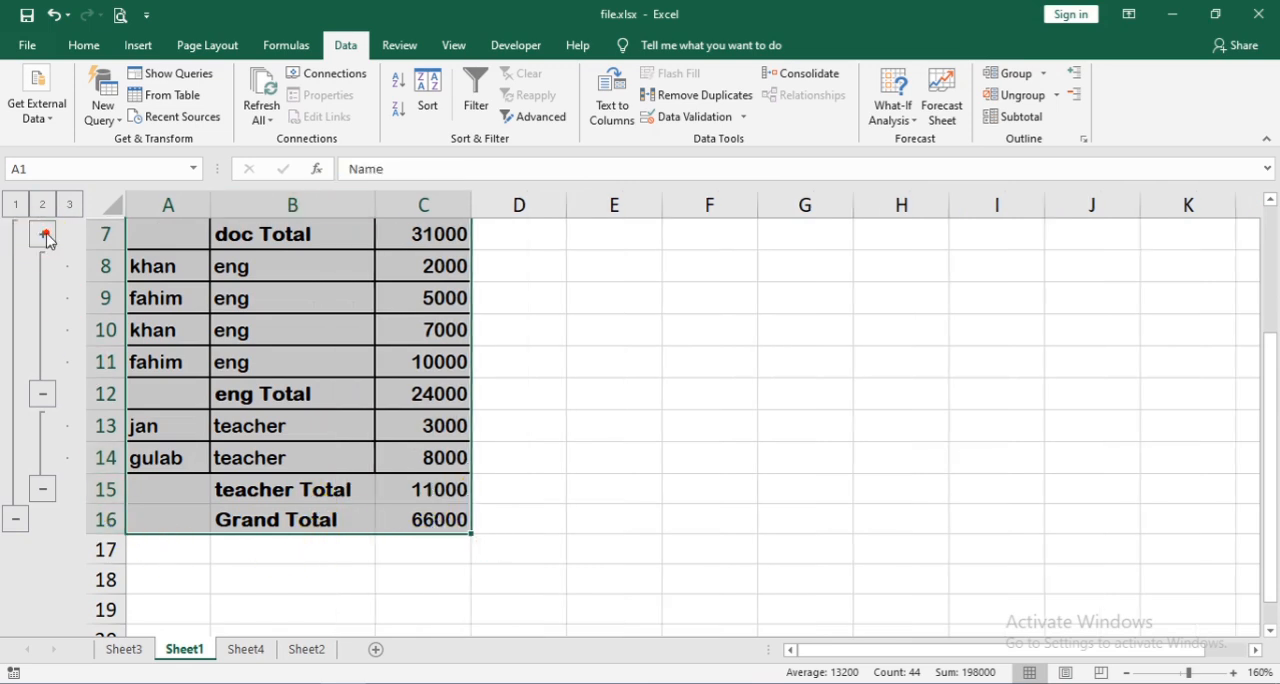
# - Collapse the doc, eng and teacher groups to their subtotal rows, and expand all three again
pyautogui.click(42, 390)
pyautogui.click(42, 362)
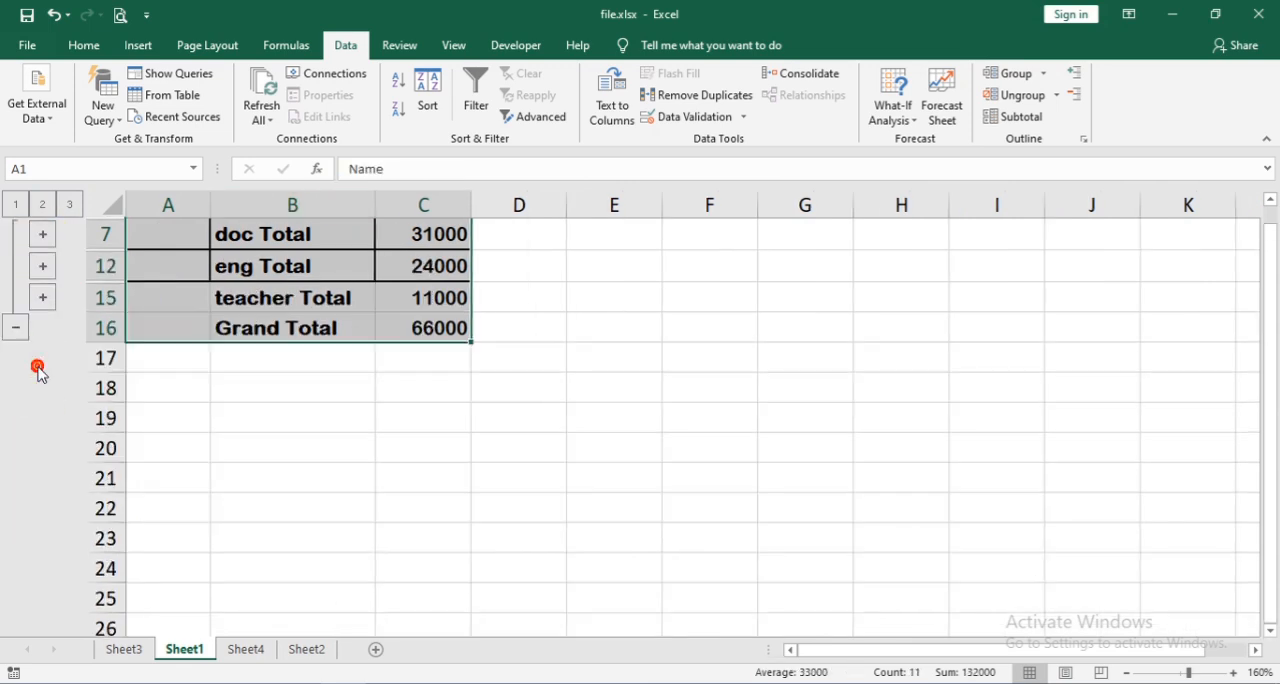
pyautogui.scroll(1, 64, 284)
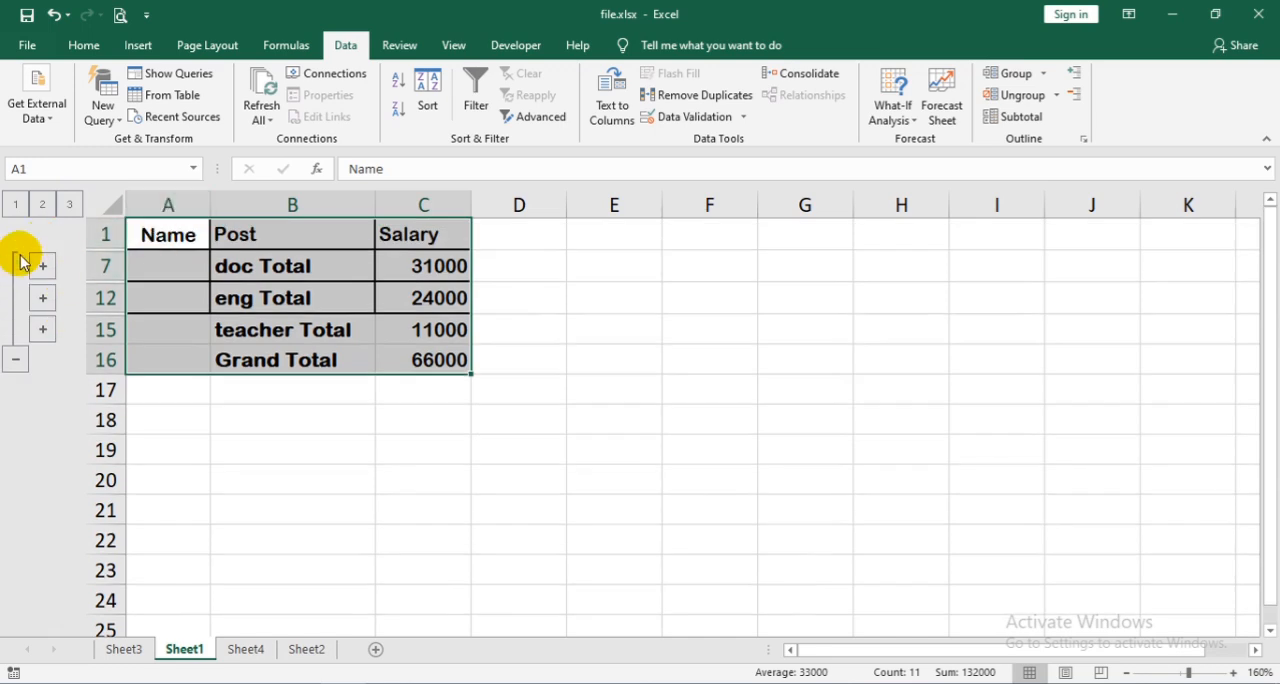
pyautogui.click(43, 268)
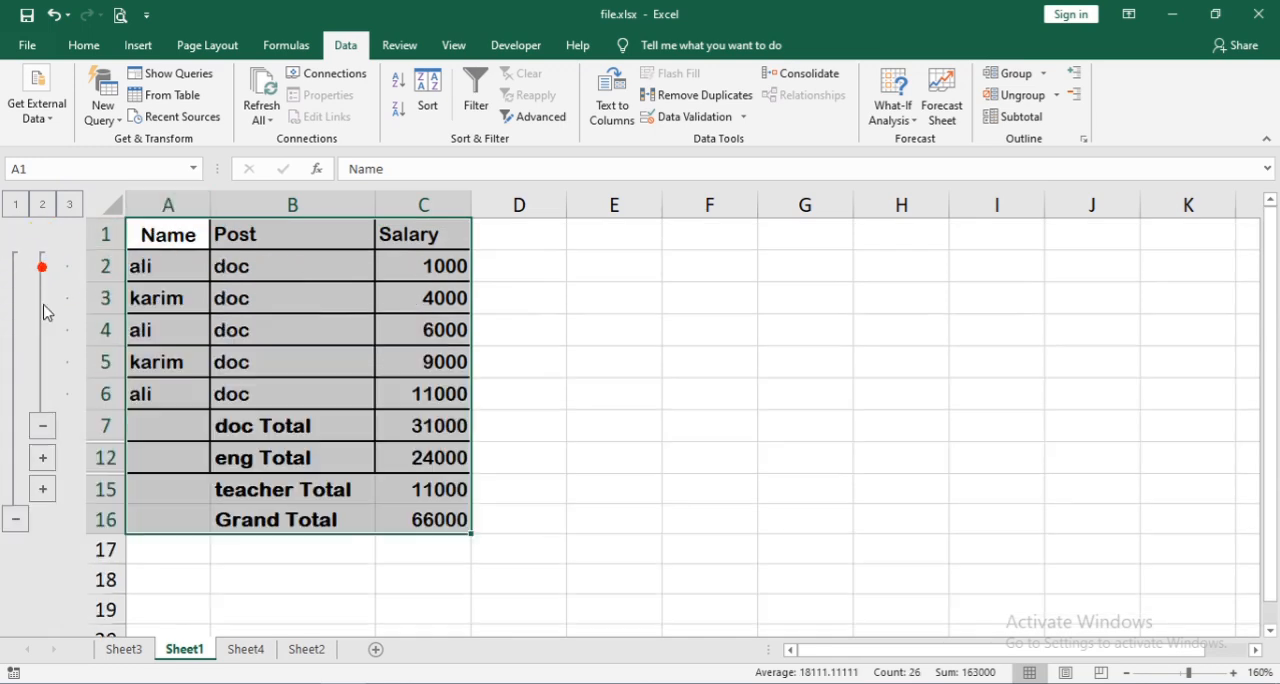
pyautogui.click(43, 460)
pyautogui.click(43, 614)
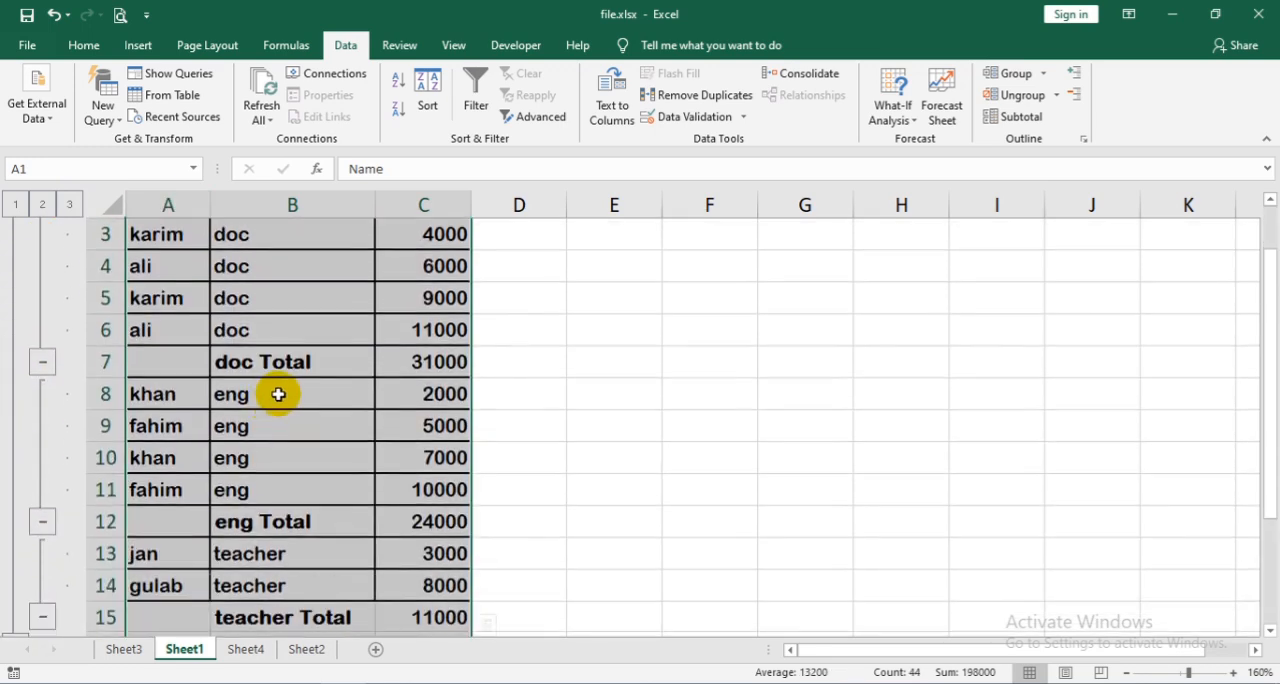
pyautogui.scroll(2, 278, 394)
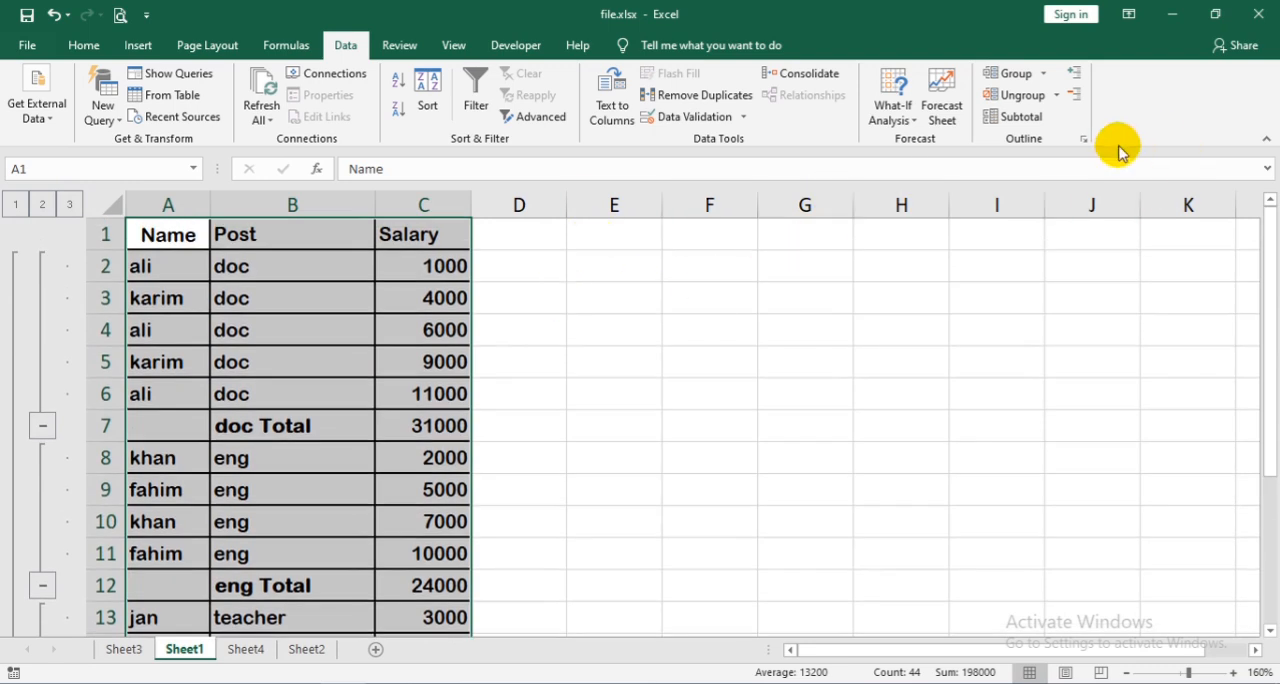
# - Replace the current subtotals with a Count of Salary at each change in Post
pyautogui.click(1038, 116)
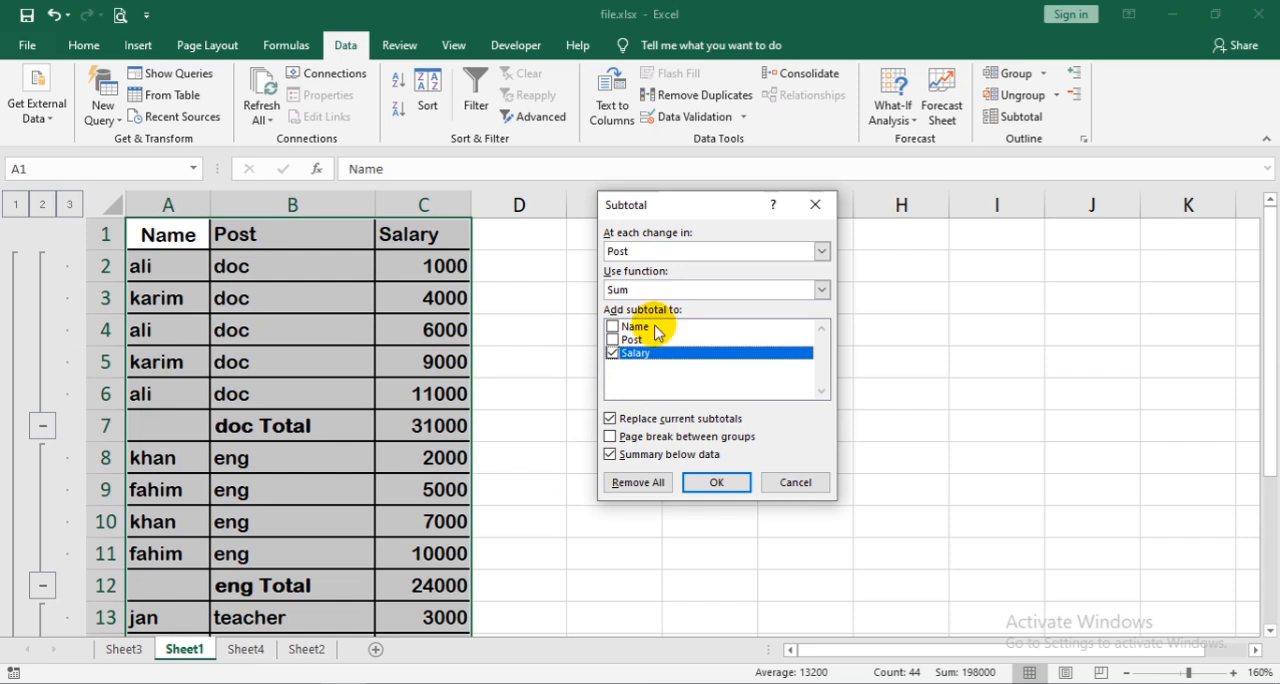
pyautogui.click(671, 289)
pyautogui.click(664, 319)
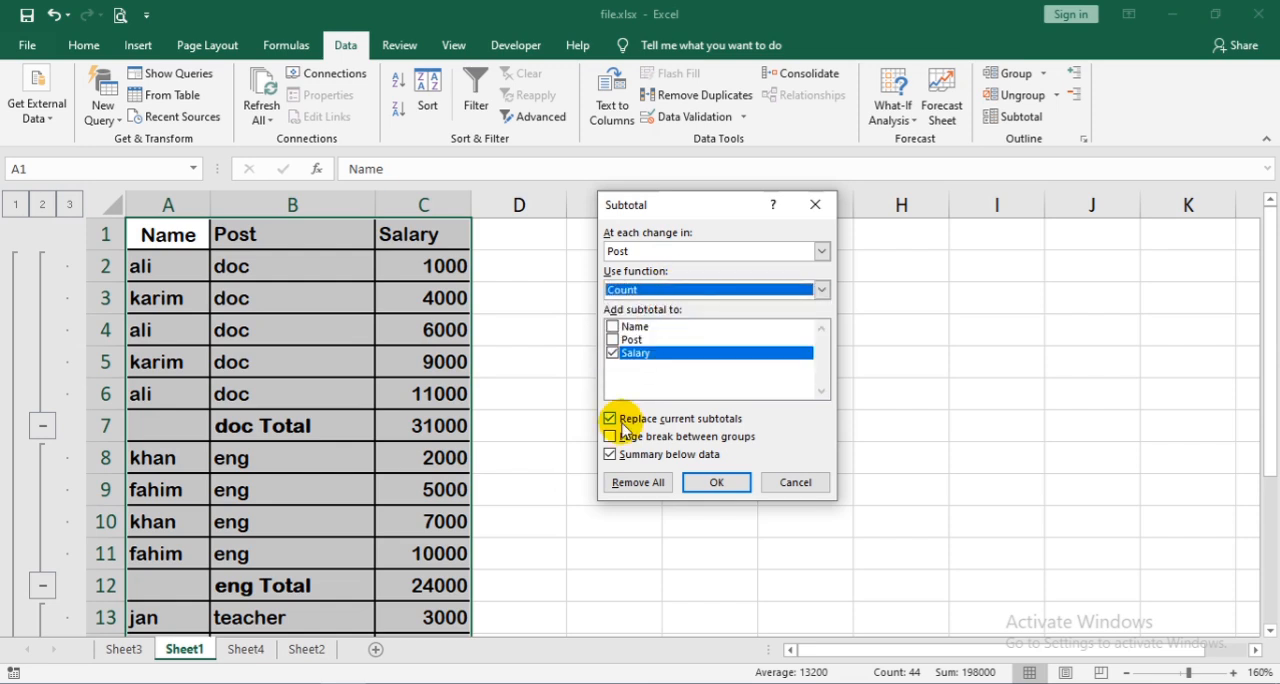
pyautogui.click(718, 483)
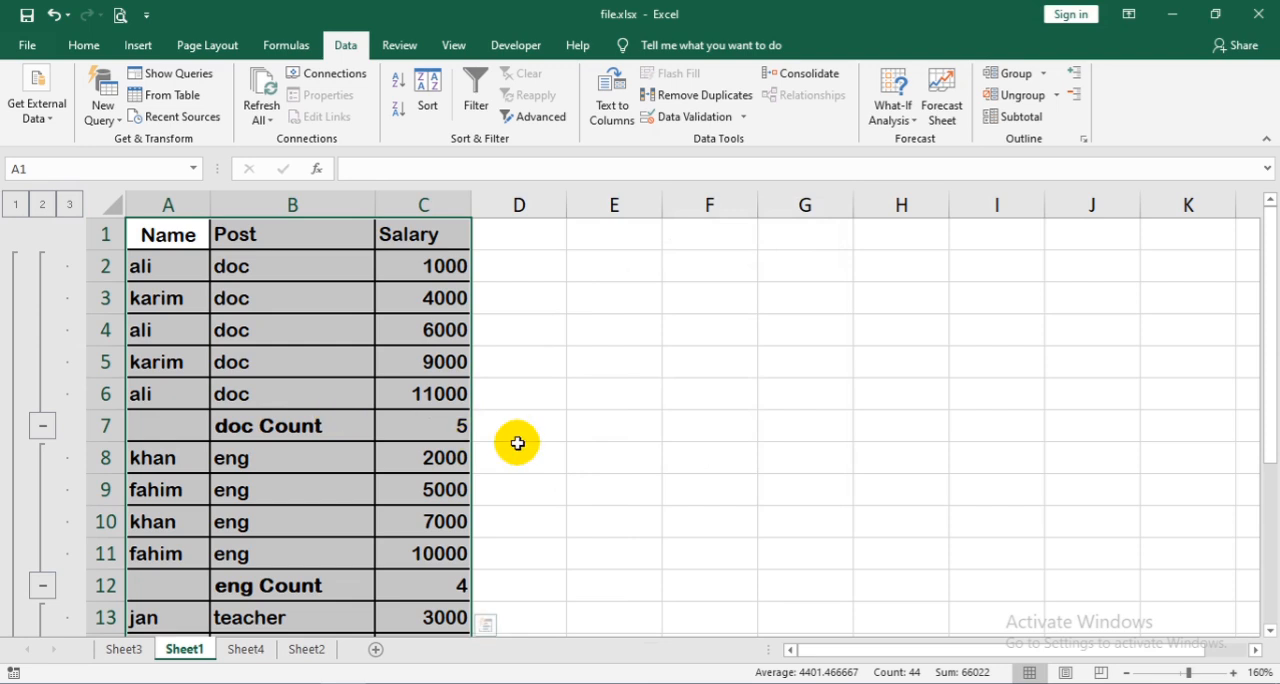
pyautogui.scroll(-2, 477, 421)
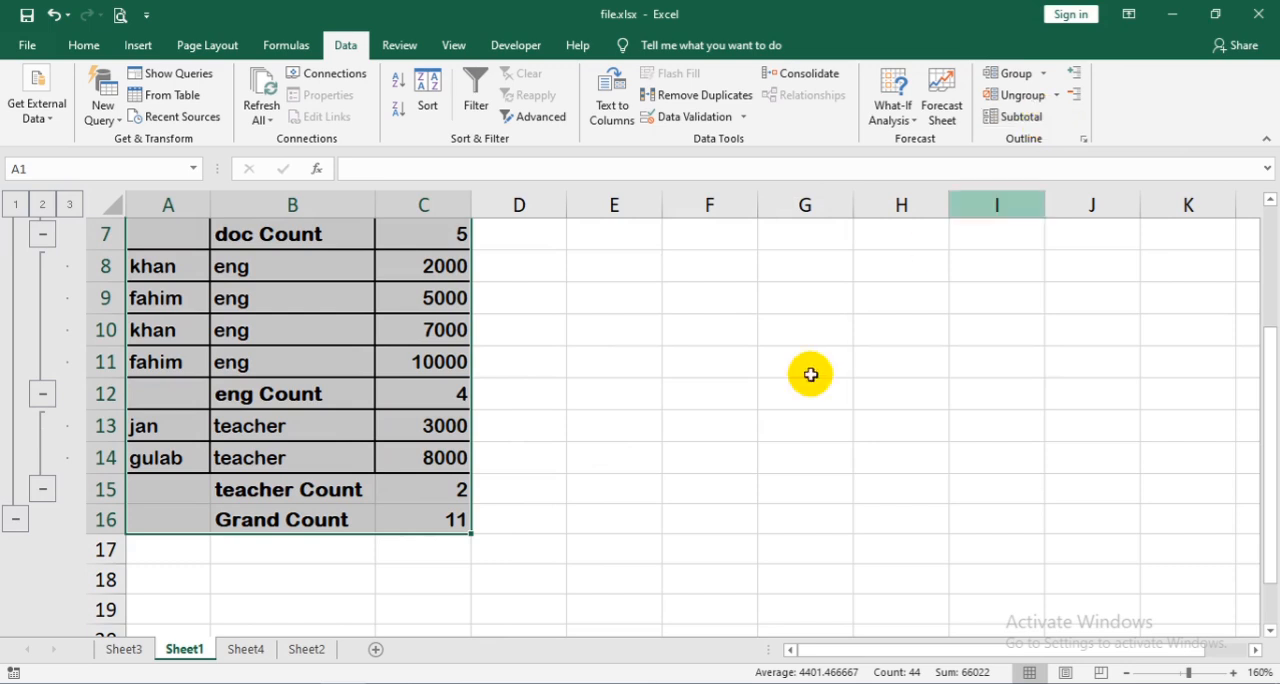
# - Add Sum subtotals of Salary by Post alongside the Count subtotals, with Replace current subtotals turned off
pyautogui.click(1015, 117)
pyautogui.click(711, 293)
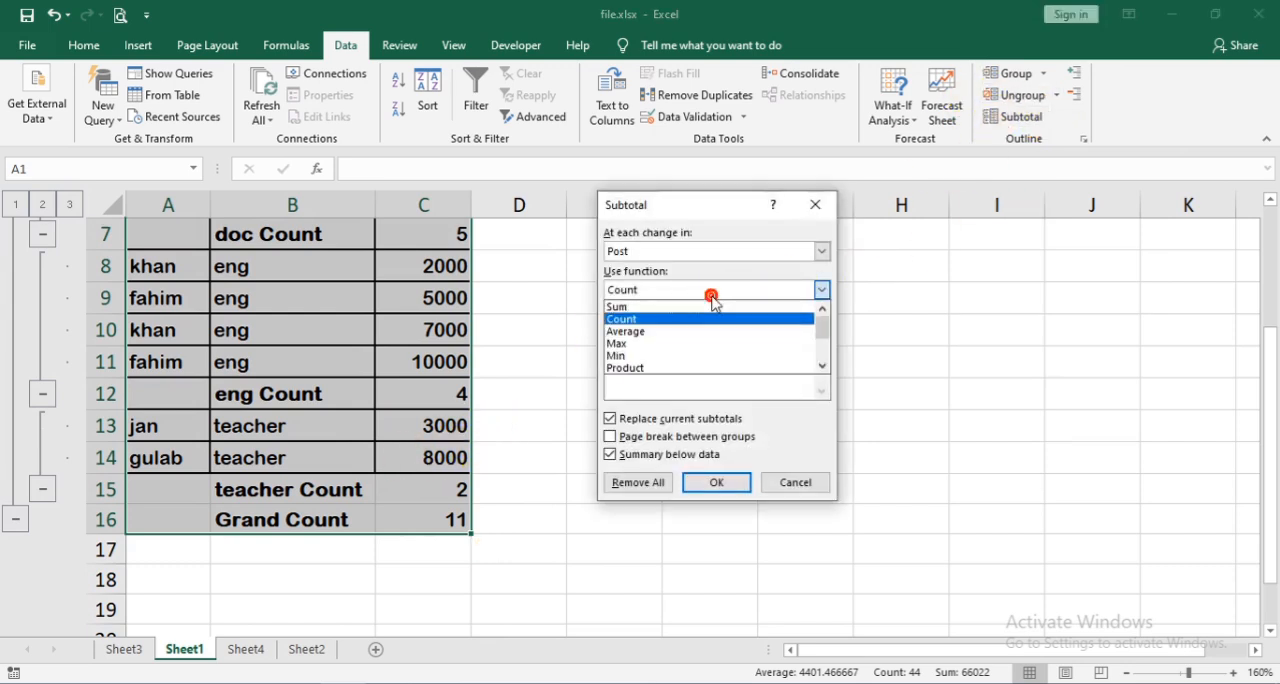
pyautogui.click(688, 308)
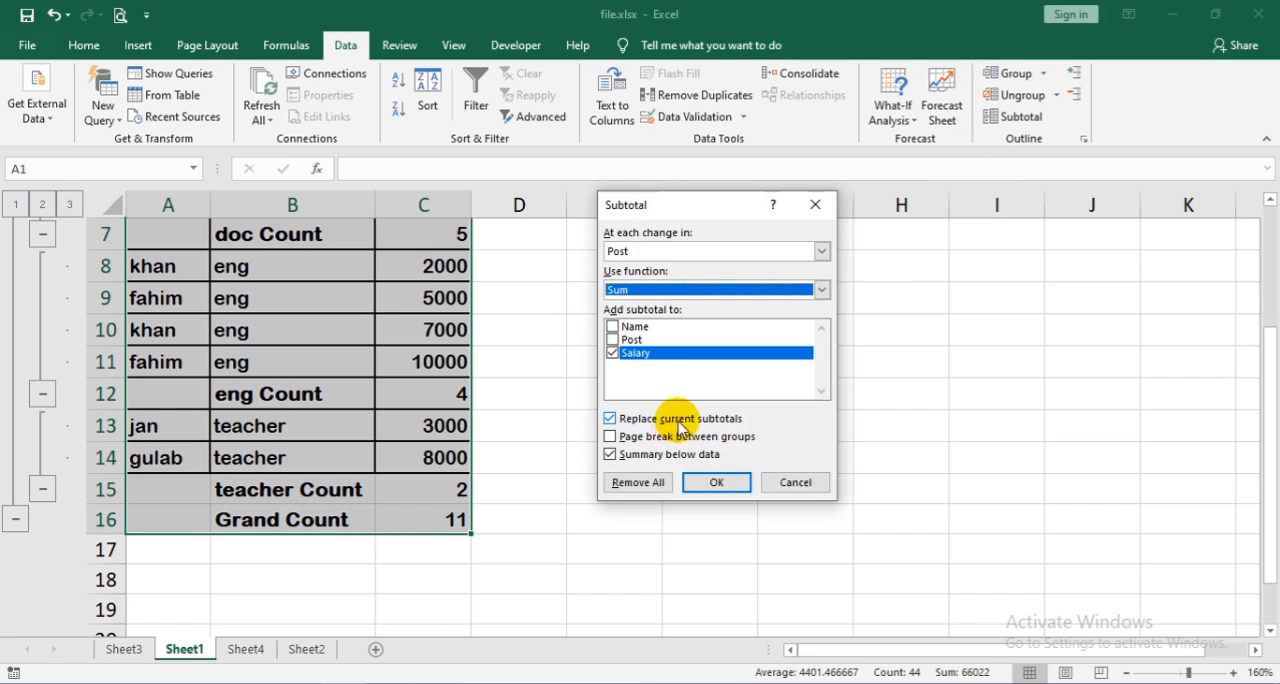
pyautogui.click(679, 424)
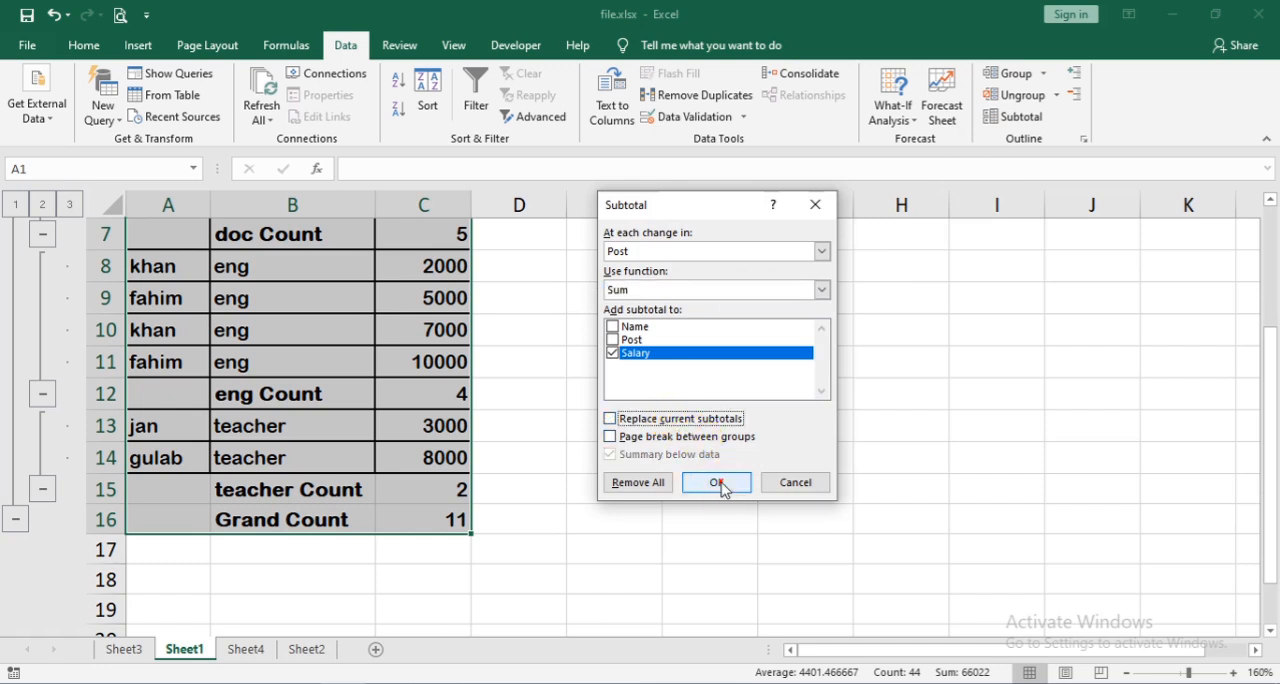
pyautogui.click(718, 483)
pyautogui.scroll(2, 350, 395)
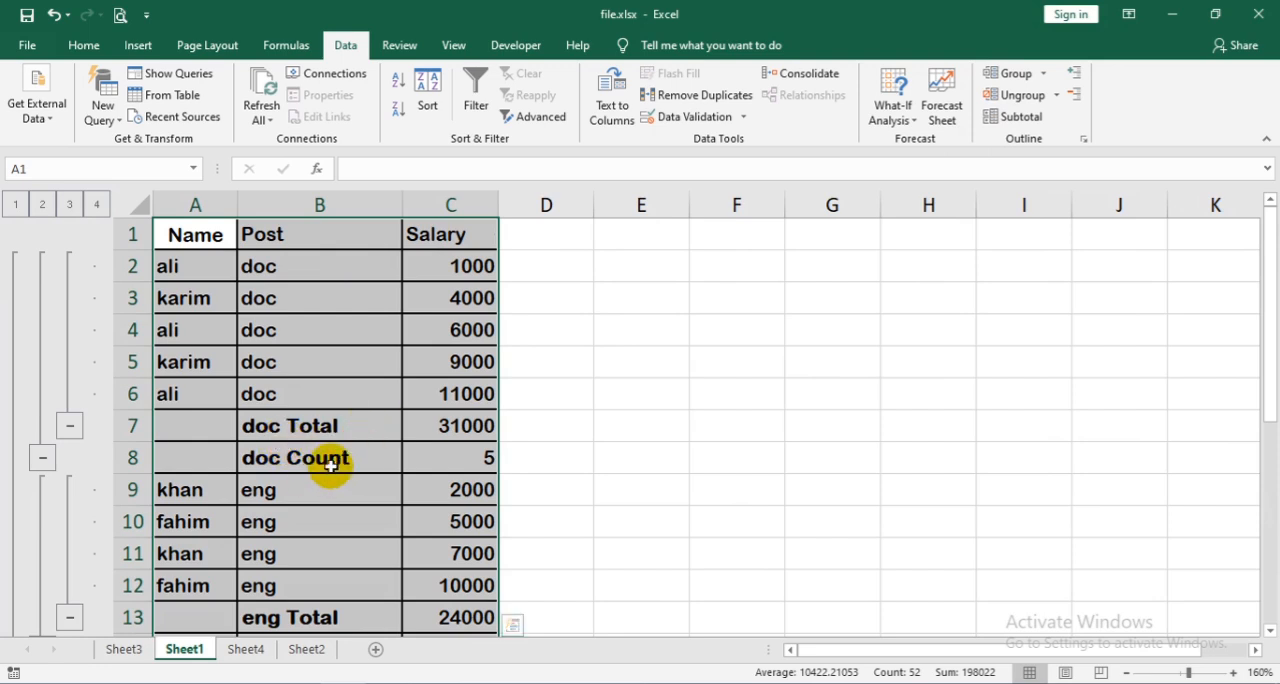
pyautogui.scroll(-2, 443, 425)
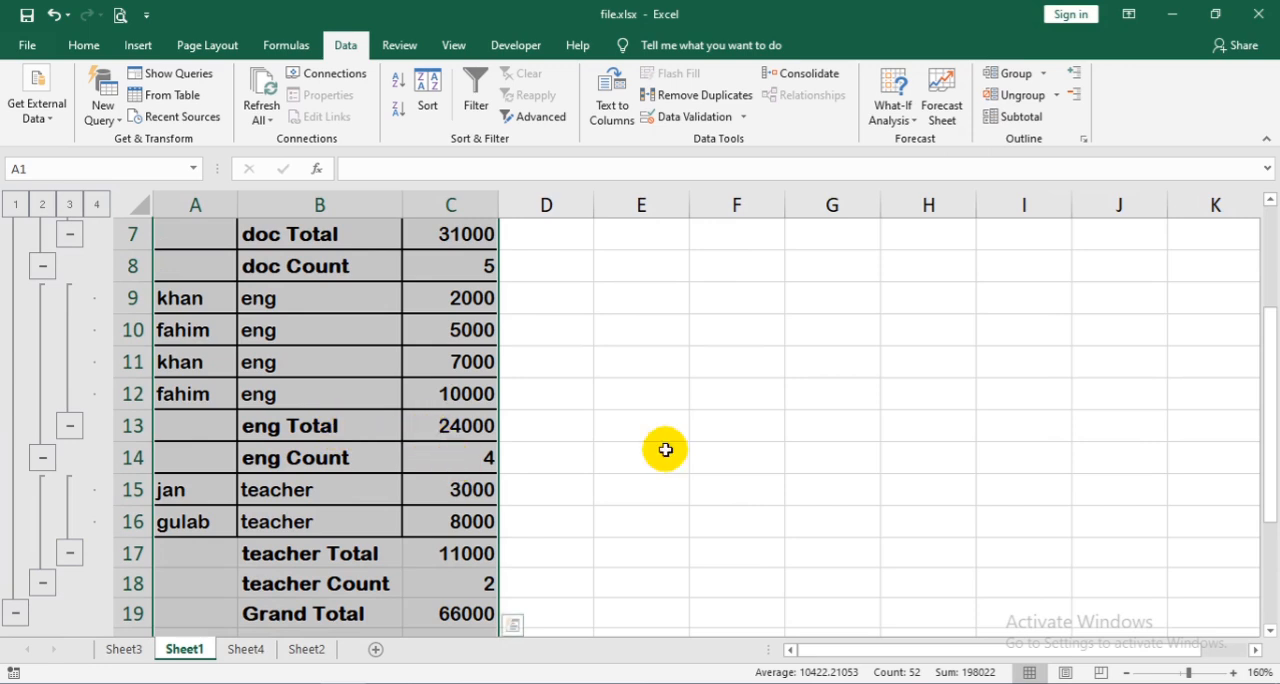
# - Replace all existing subtotals with only the Sum of Salary per Post, turning Replace current subtotals back on
pyautogui.click(1021, 117)
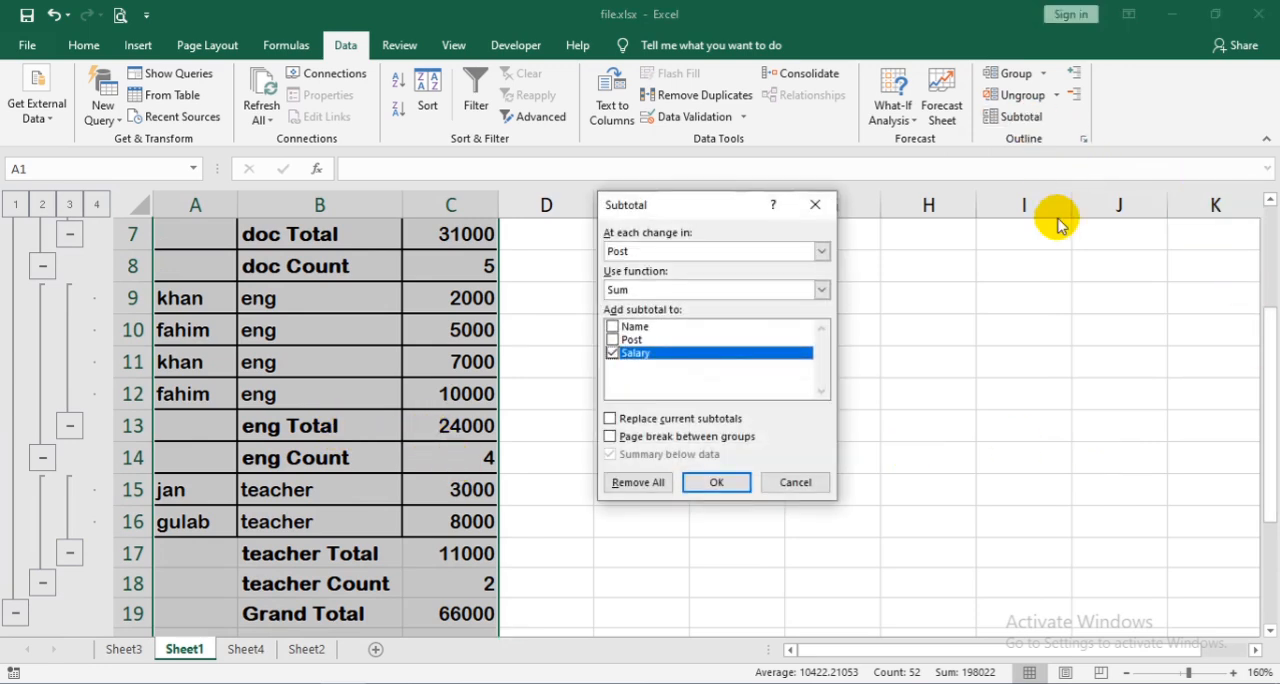
pyautogui.click(657, 290)
pyautogui.click(651, 301)
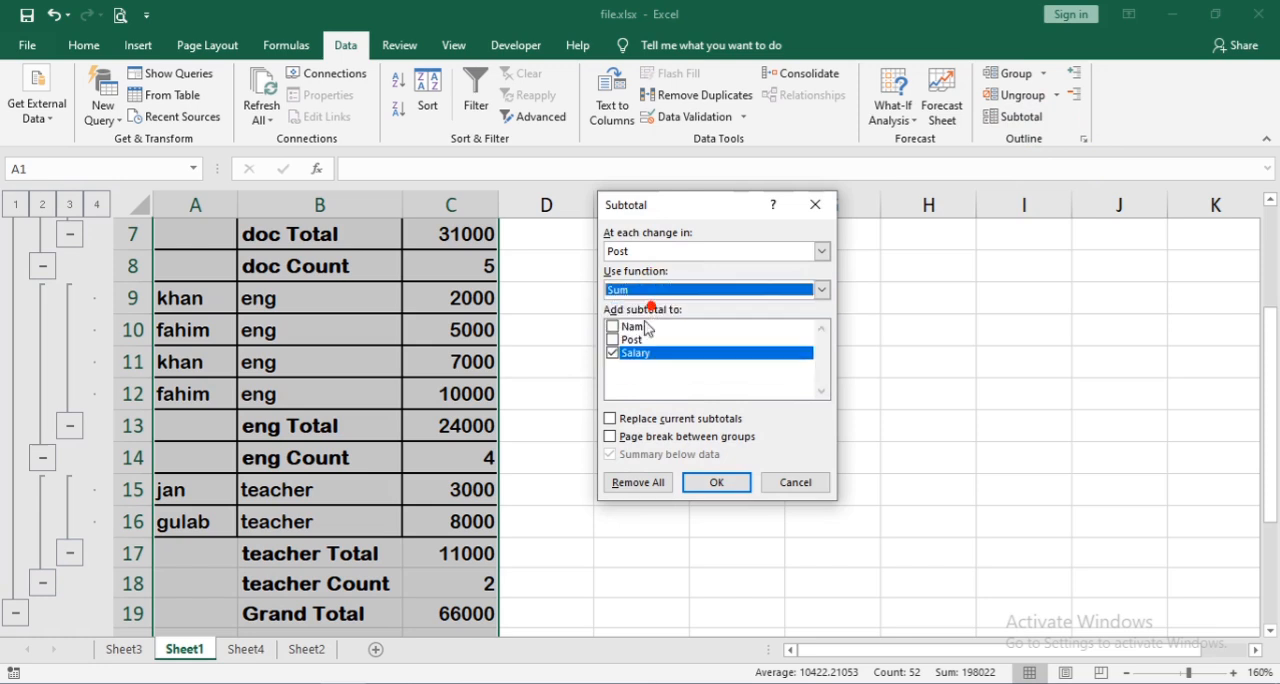
pyautogui.click(612, 419)
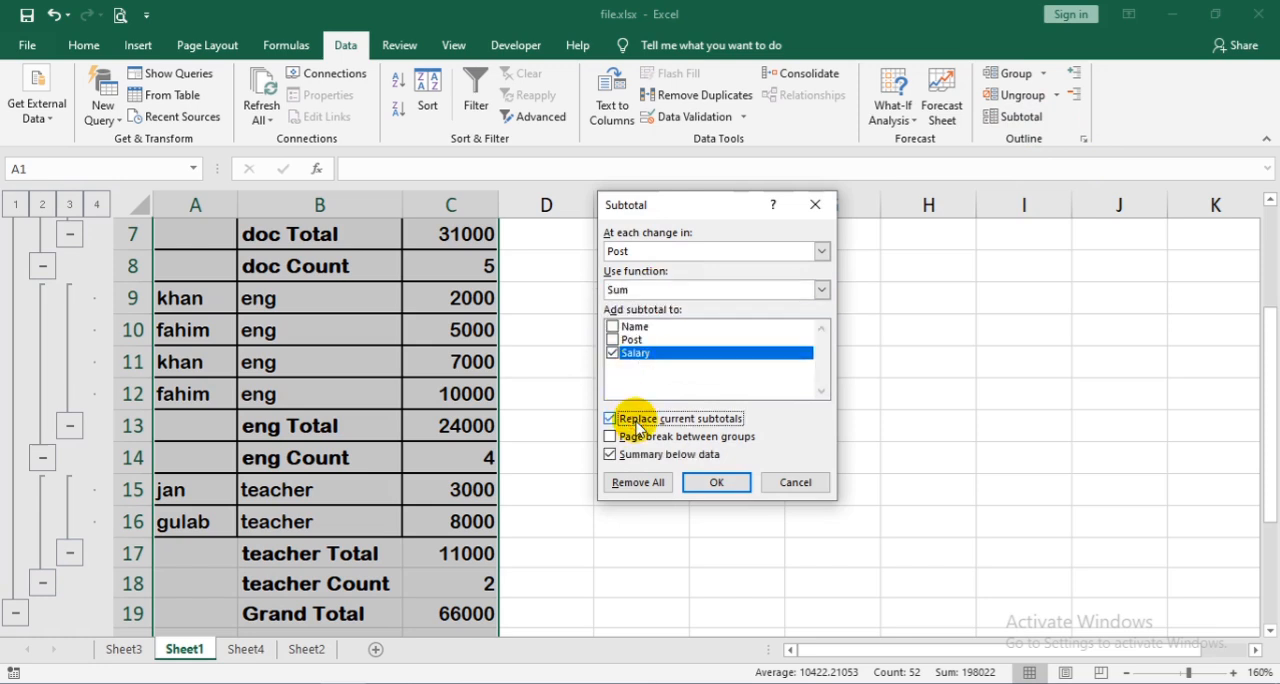
pyautogui.click(728, 483)
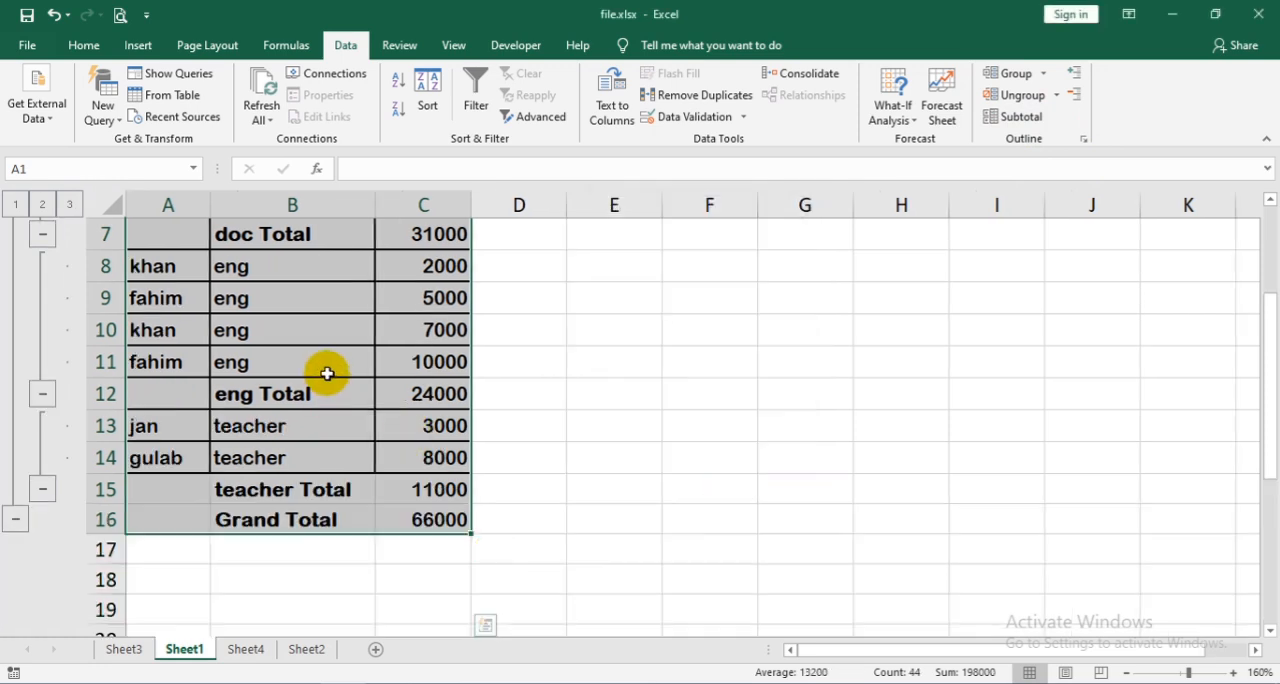
pyautogui.scroll(2, 327, 373)
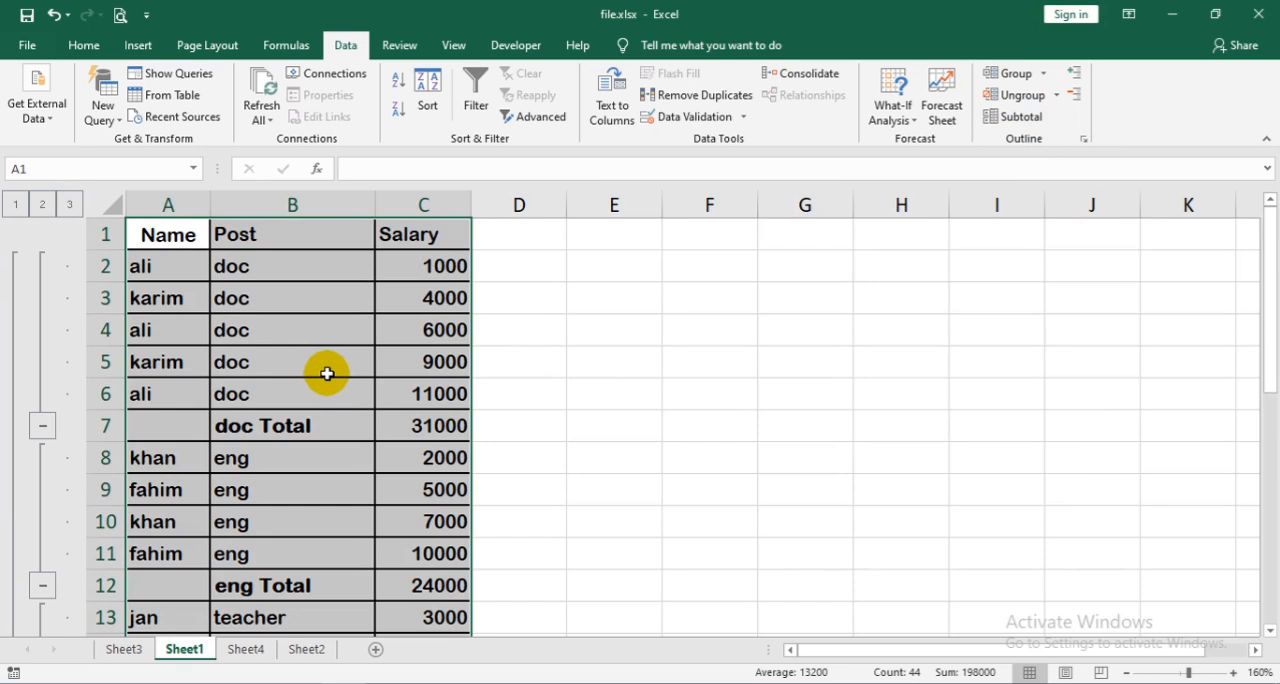
# - Check how the subtotalled salary table looks in print preview, and return to the worksheet
pyautogui.click(1016, 116)
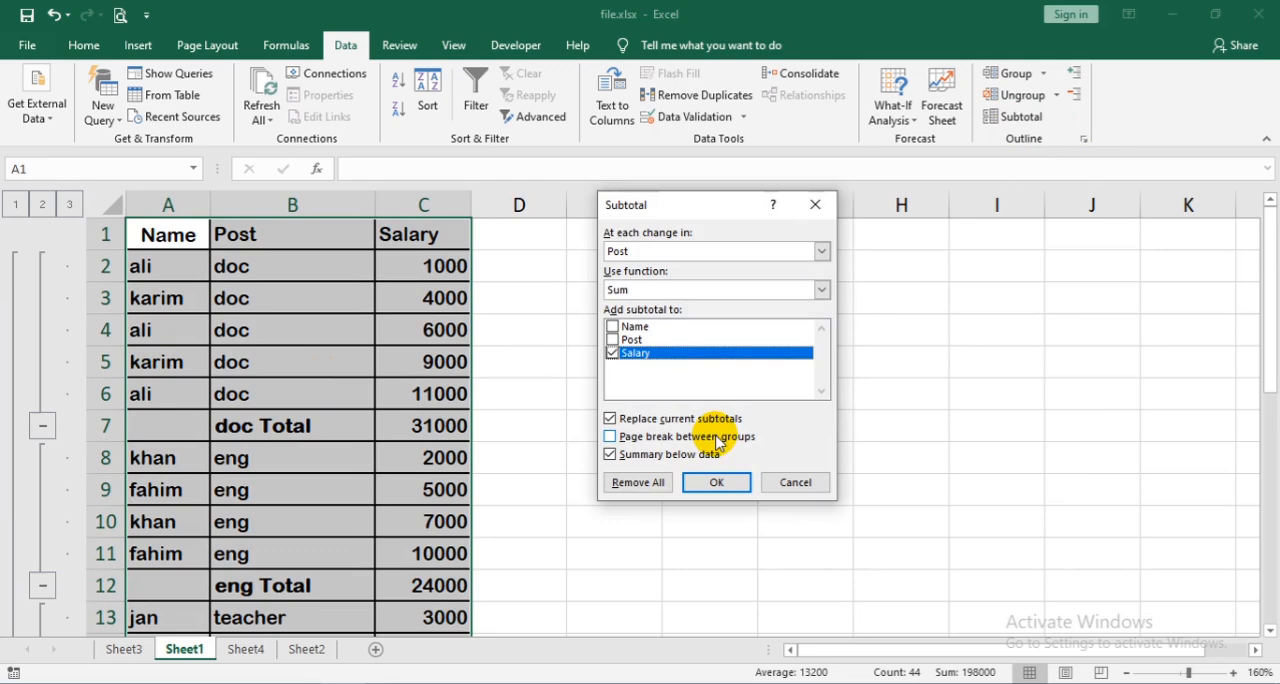
pyautogui.click(793, 483)
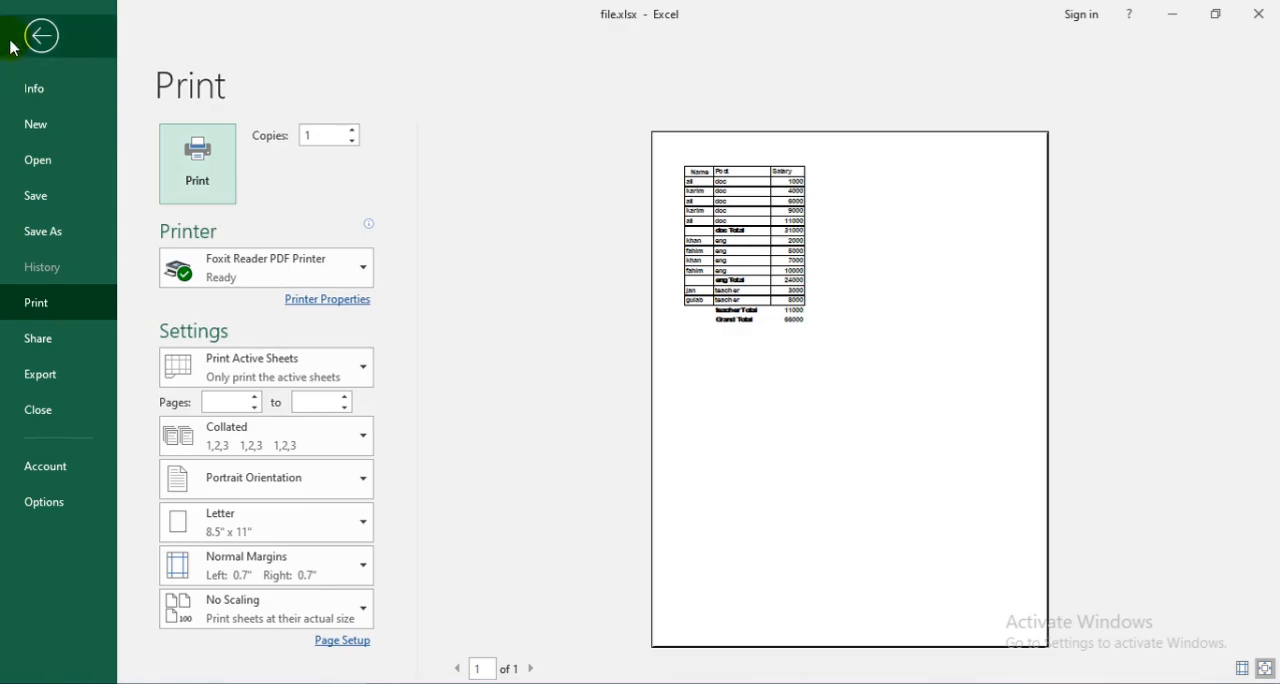
pyautogui.click(40, 37)
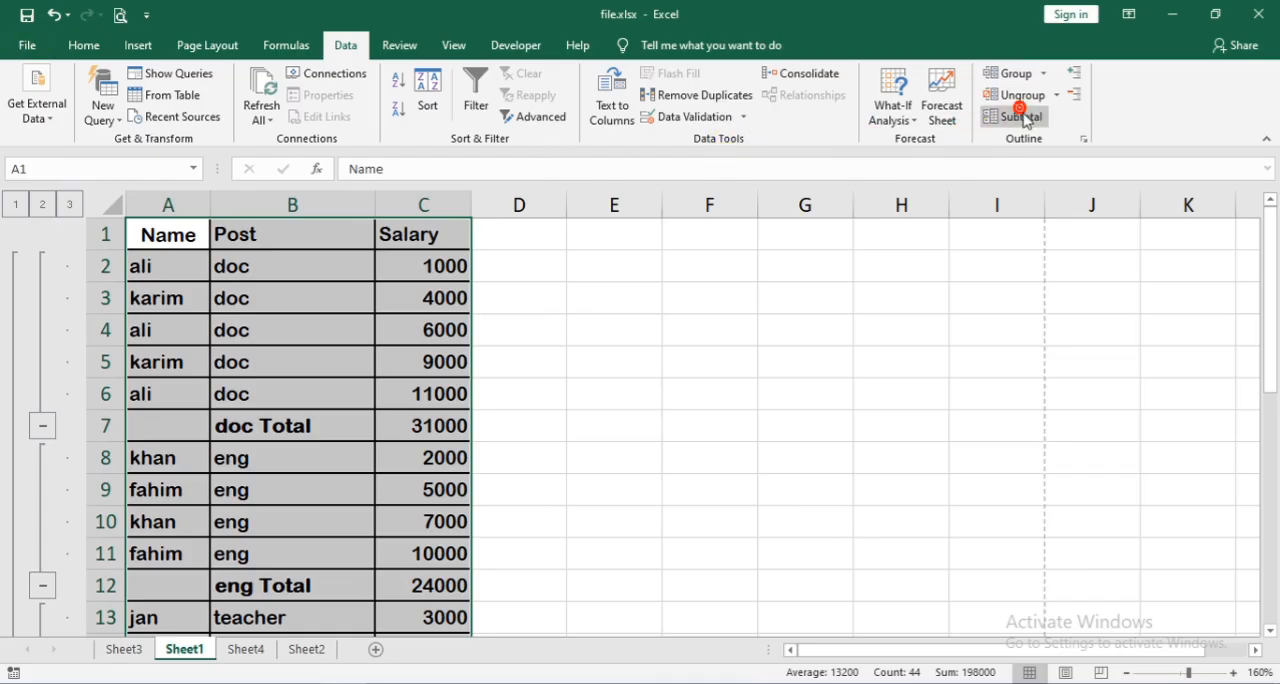
# - Reapply the Sum subtotals by Post with a page break between groups, and preview page 2 of the printout
pyautogui.click(1021, 116)
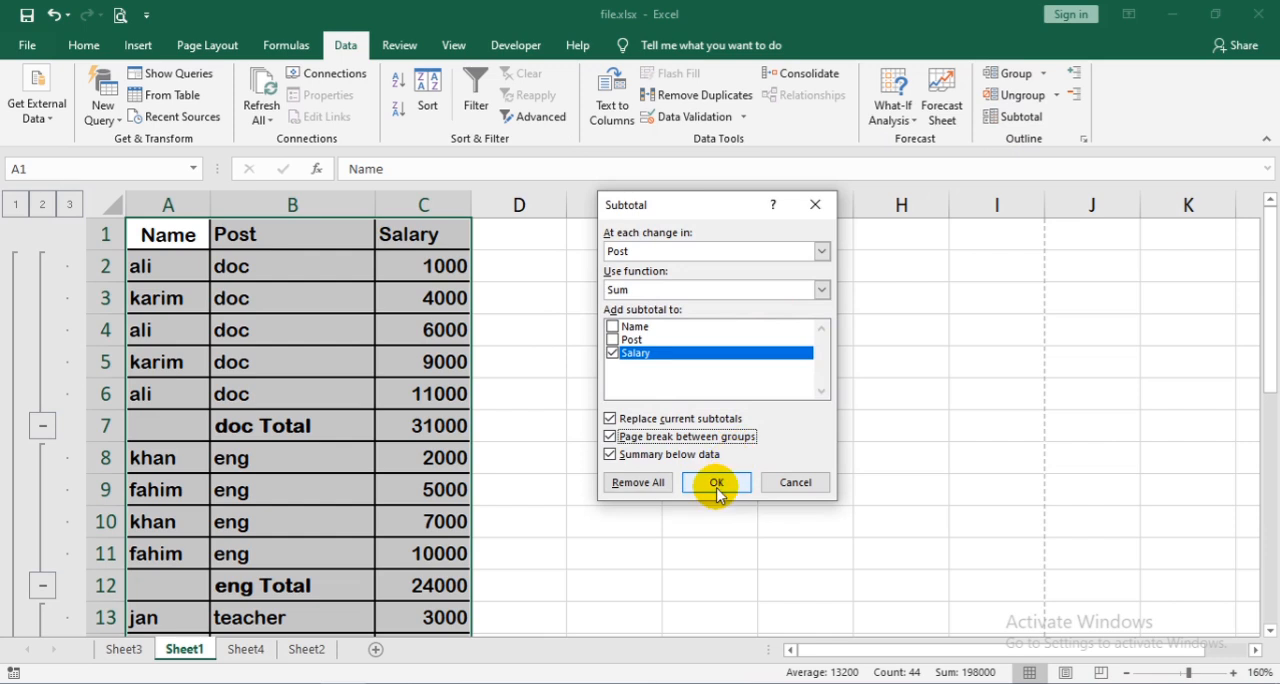
pyautogui.click(716, 484)
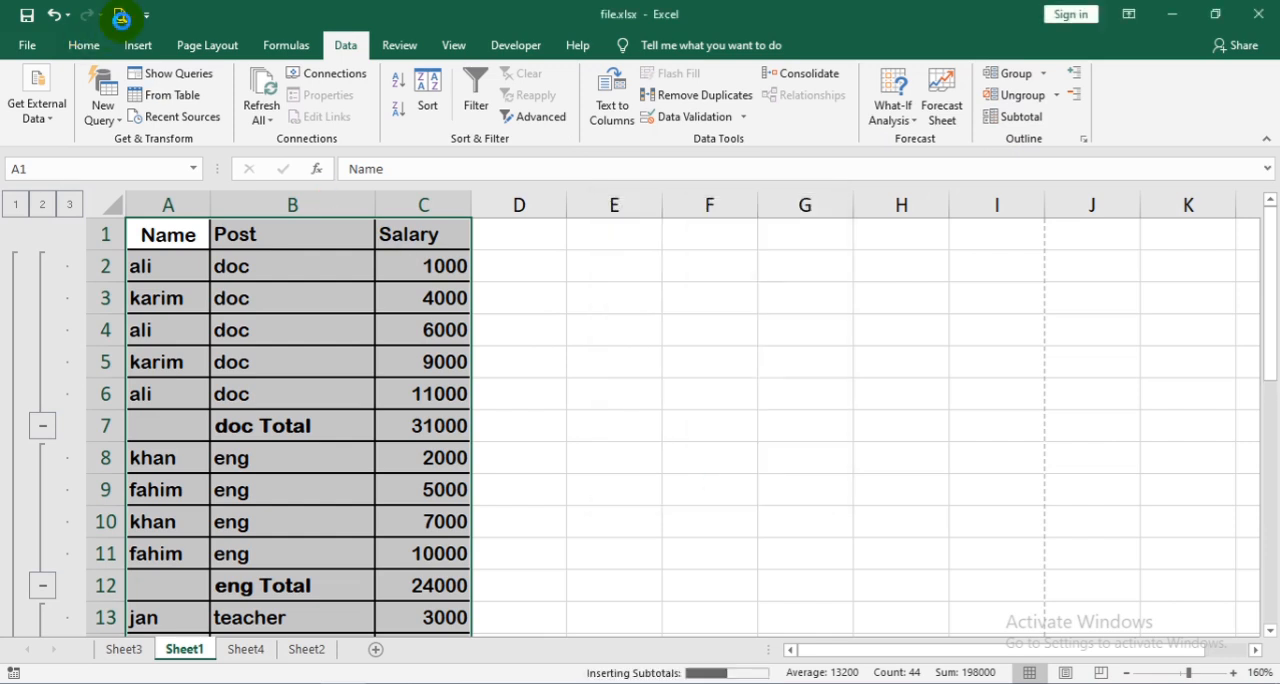
pyautogui.hotkey('ctrl', 'p')
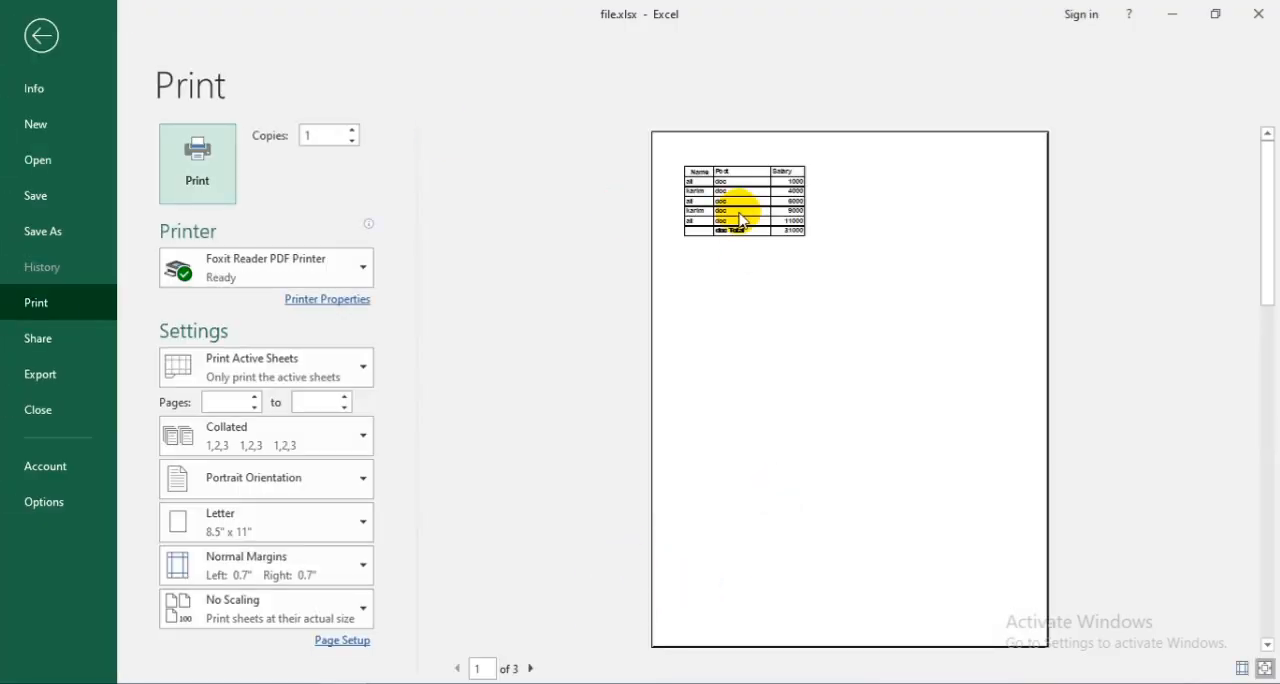
pyautogui.click(531, 668)
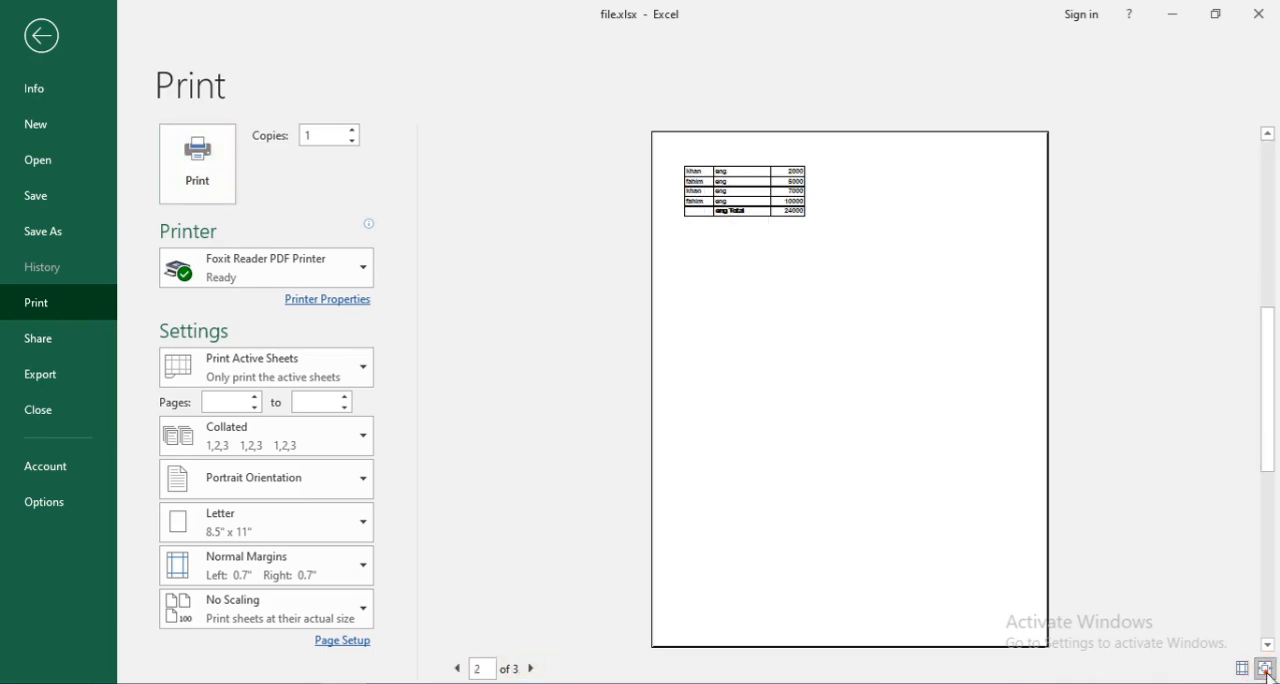
# - Enlarge the print preview, check the pages through page 3, and return to the worksheet
pyautogui.click(1266, 670)
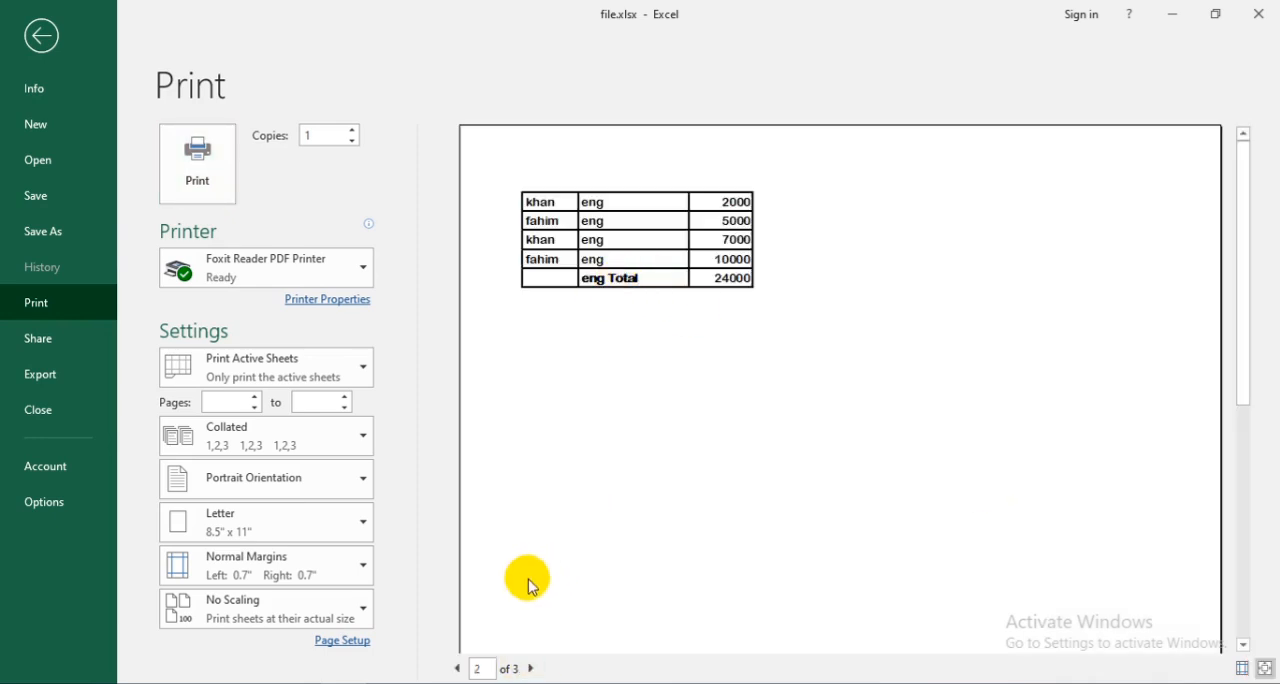
pyautogui.click(531, 668)
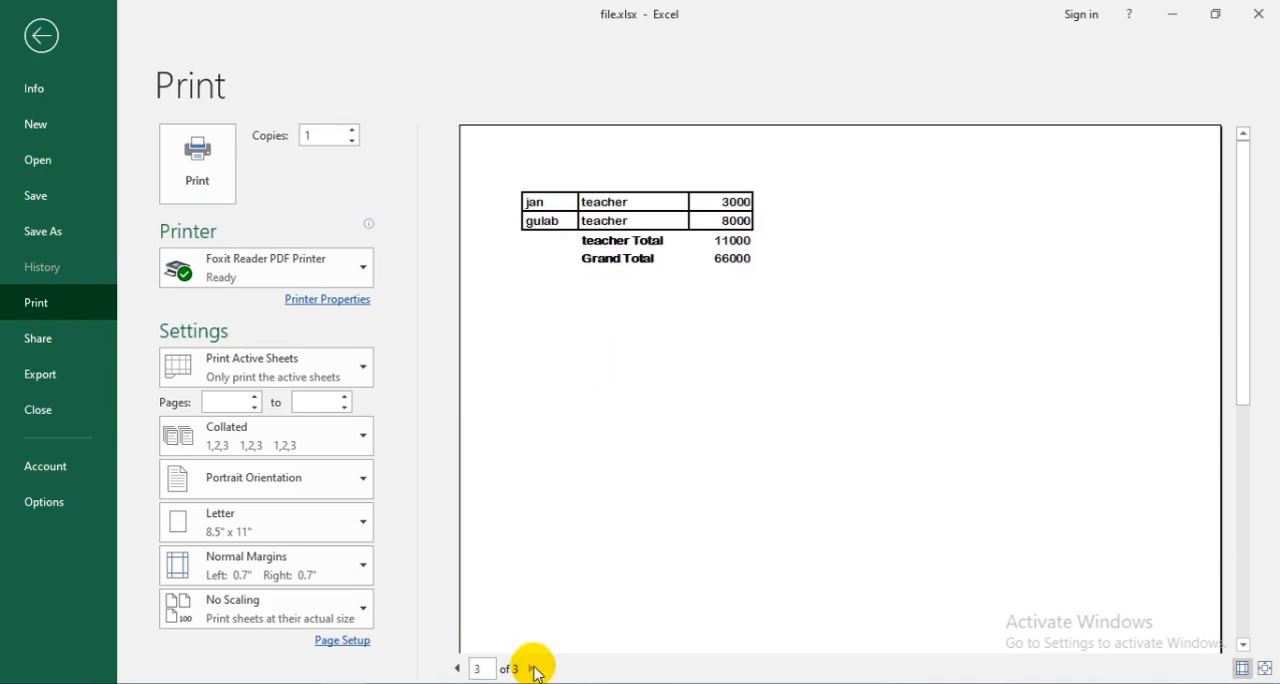
pyautogui.click(42, 32)
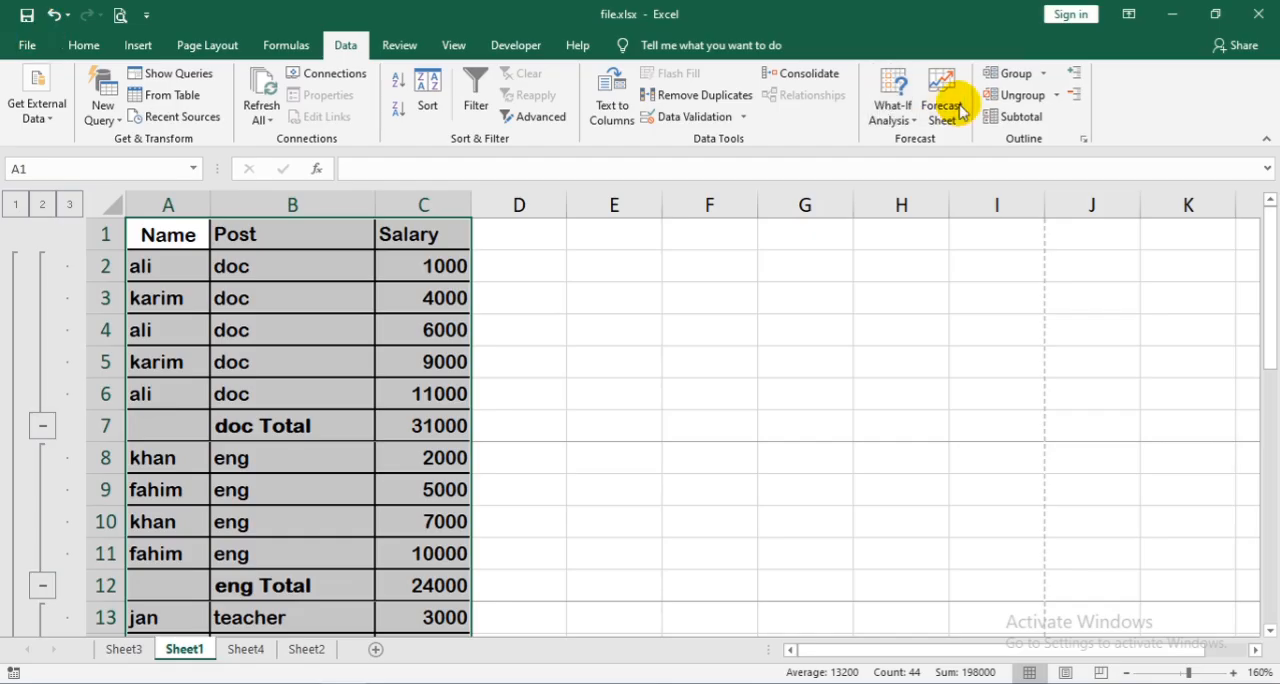
# - Reapply the Sum subtotals by Post with Page break between groups turned off, check the print preview, and return to the worksheet
pyautogui.click(1015, 116)
pyautogui.click(653, 438)
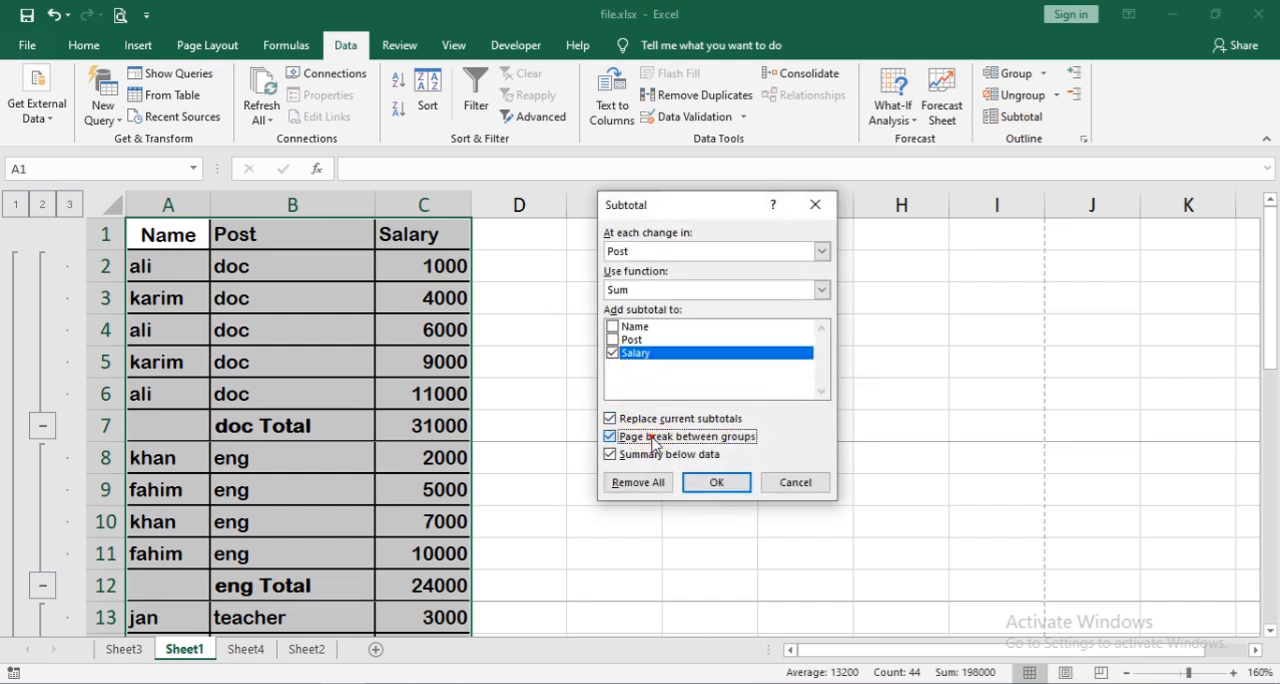
pyautogui.click(716, 483)
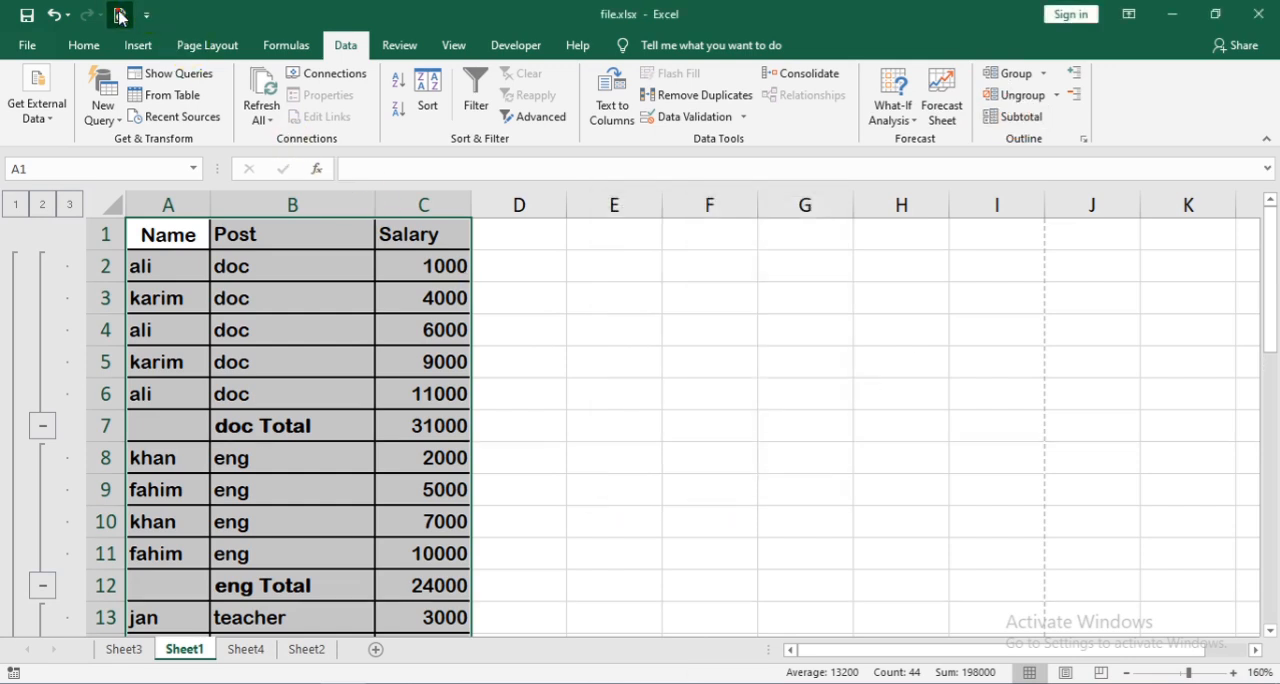
pyautogui.click(119, 14)
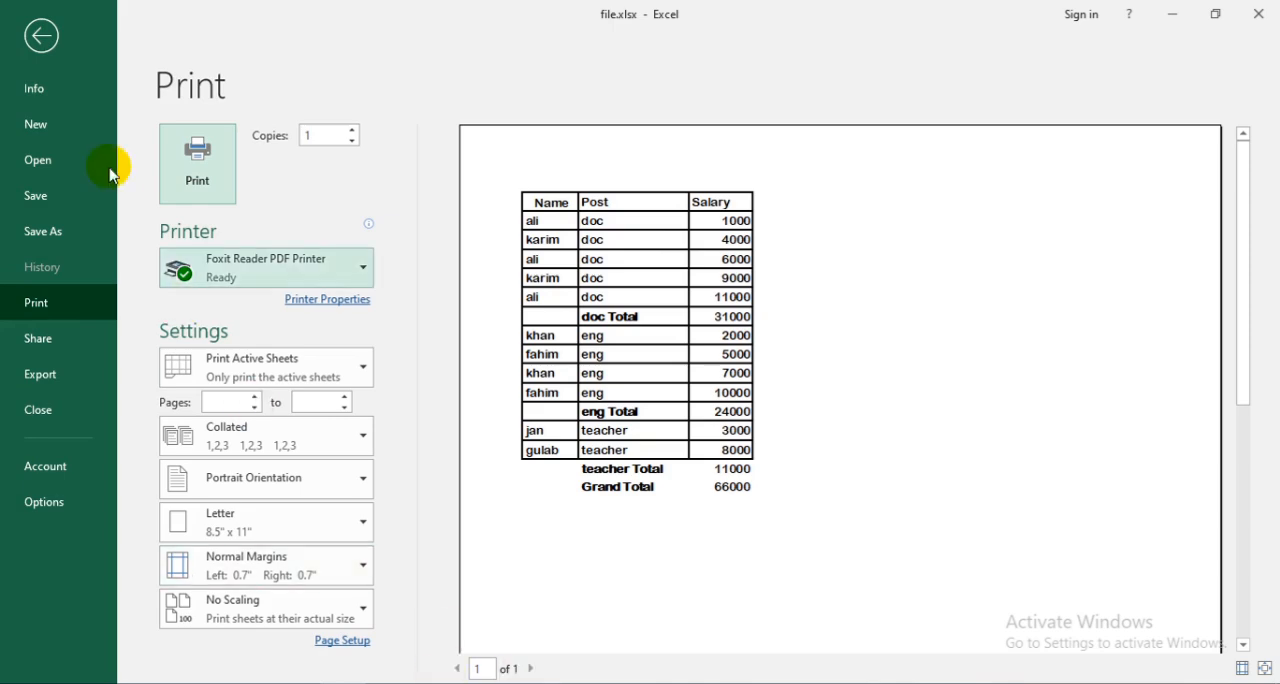
pyautogui.click(41, 35)
# - Reapply the Sum subtotals by Post with Summary below data turned off, and inspect where the totals sit in the table
pyautogui.click(1021, 118)
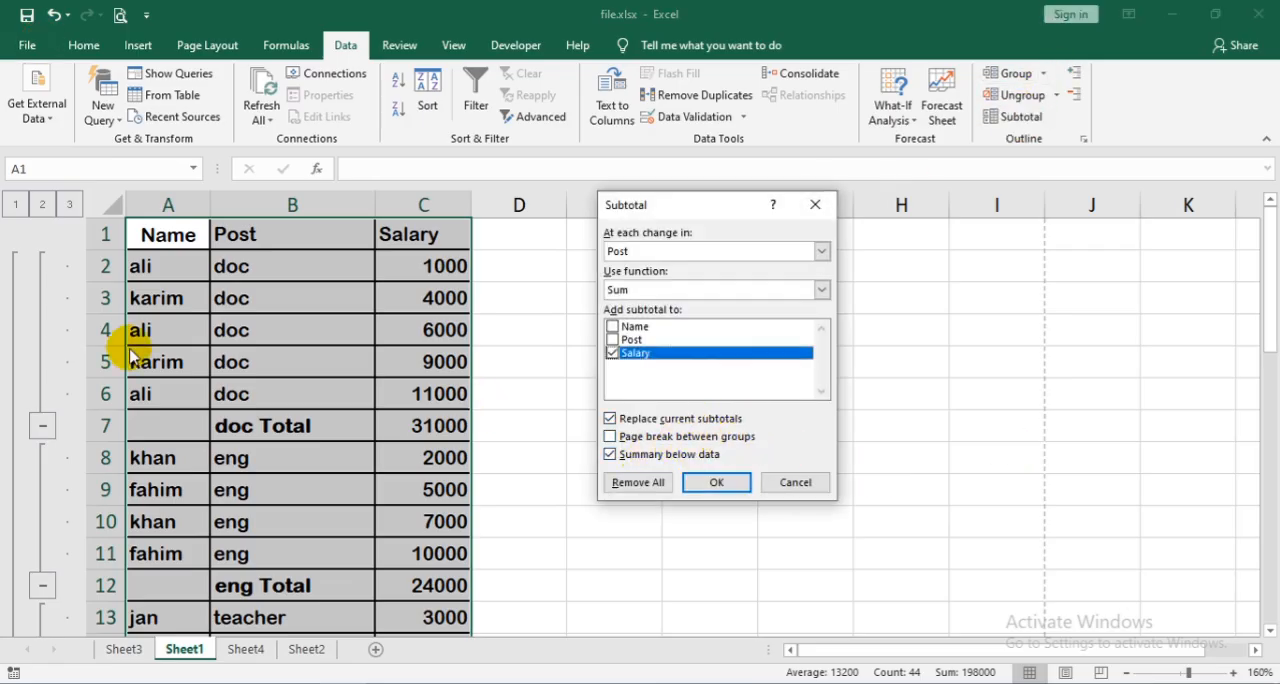
pyautogui.click(794, 482)
pyautogui.click(234, 439)
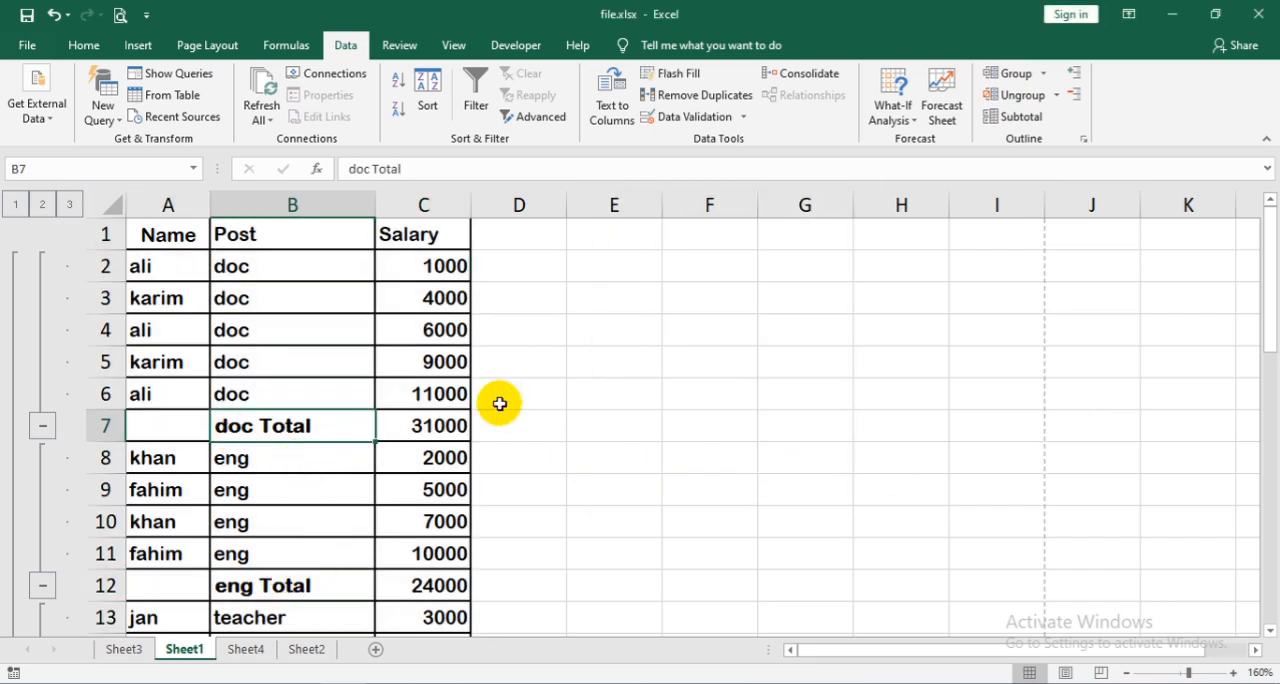
pyautogui.click(1030, 117)
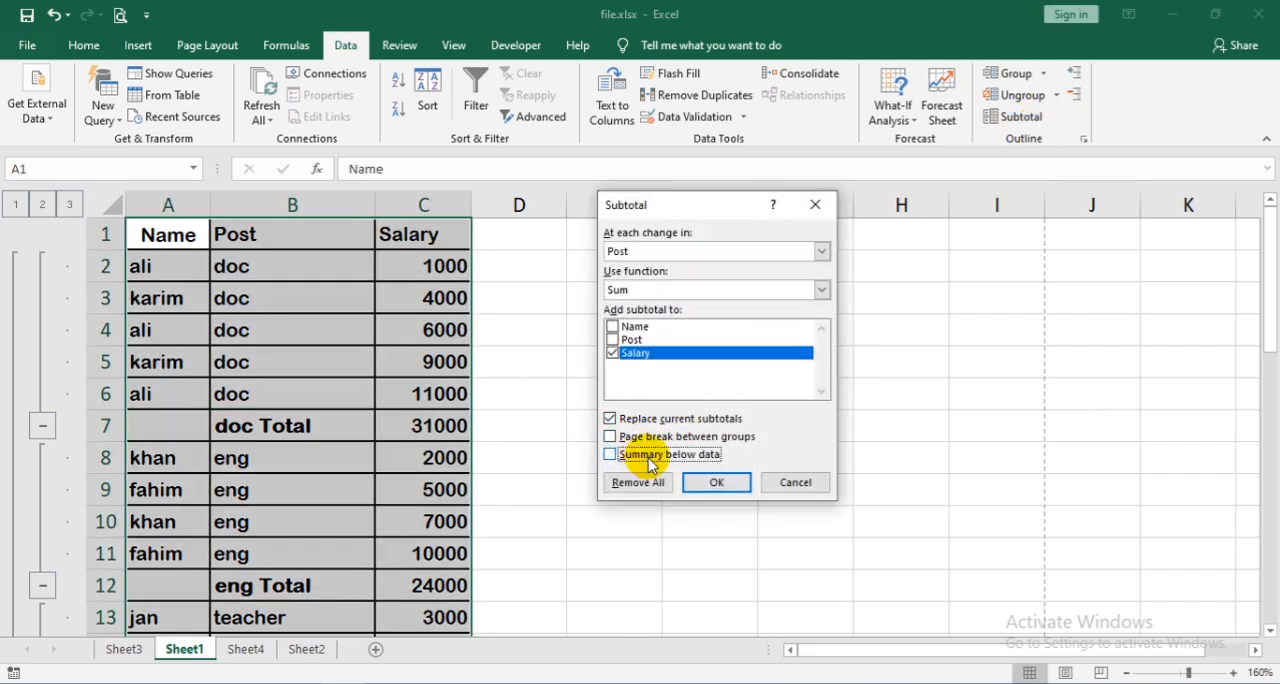
pyautogui.click(718, 481)
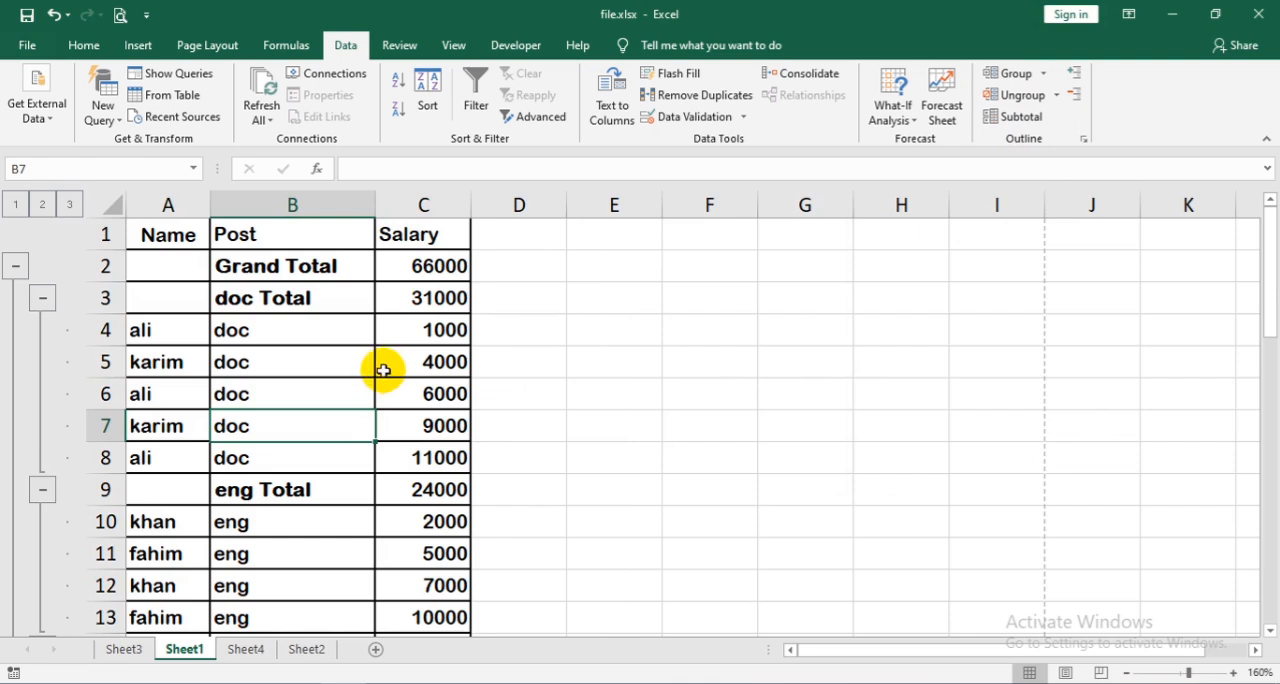
pyautogui.scroll(-3, 251, 314)
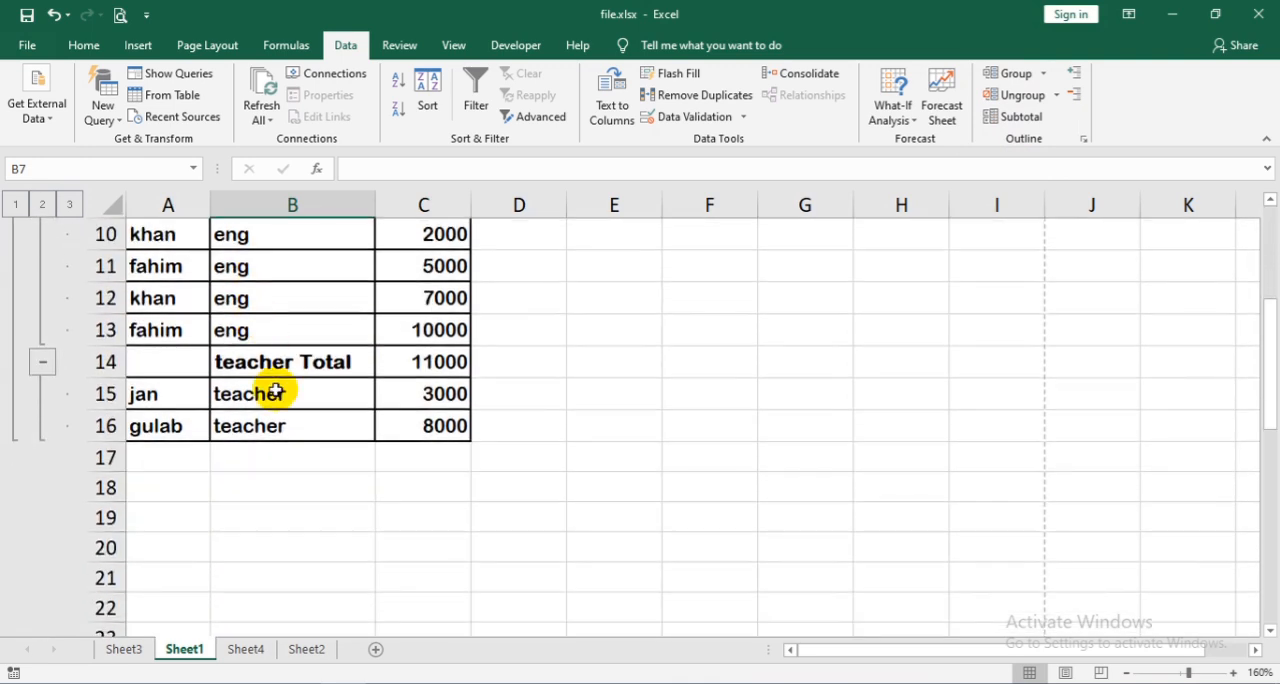
pyautogui.scroll(1, 228, 450)
pyautogui.scroll(2, 228, 450)
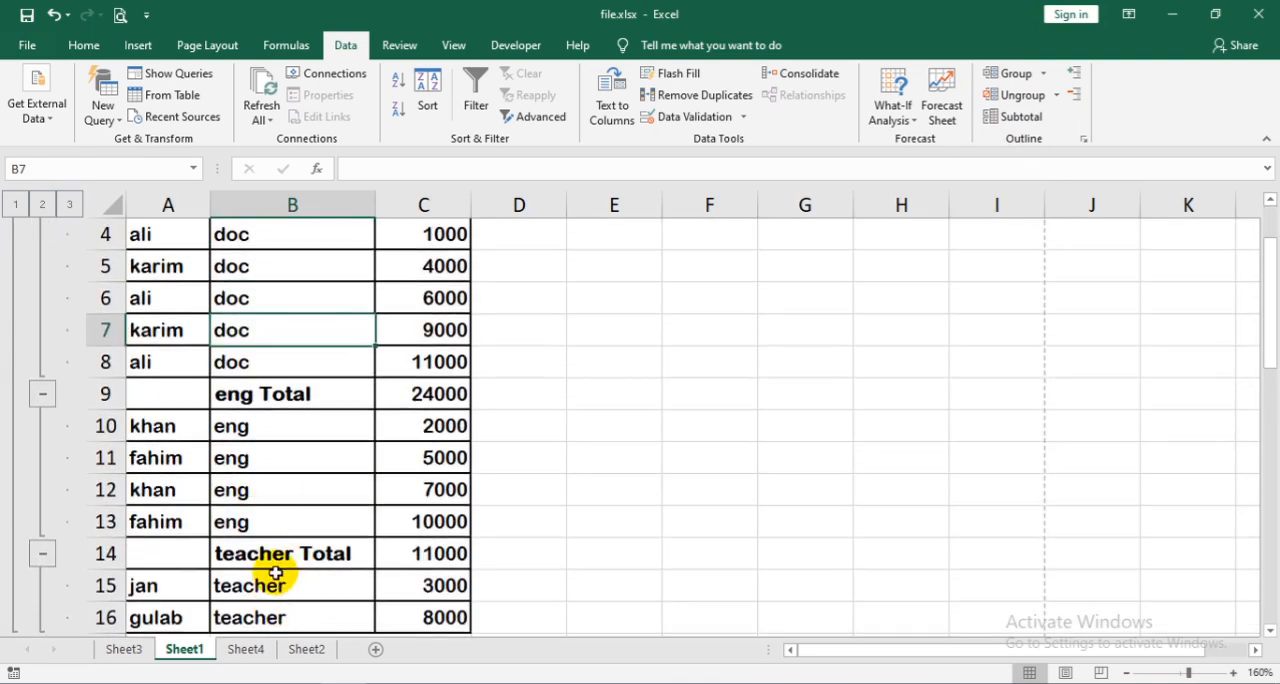
pyautogui.scroll(1, 271, 566)
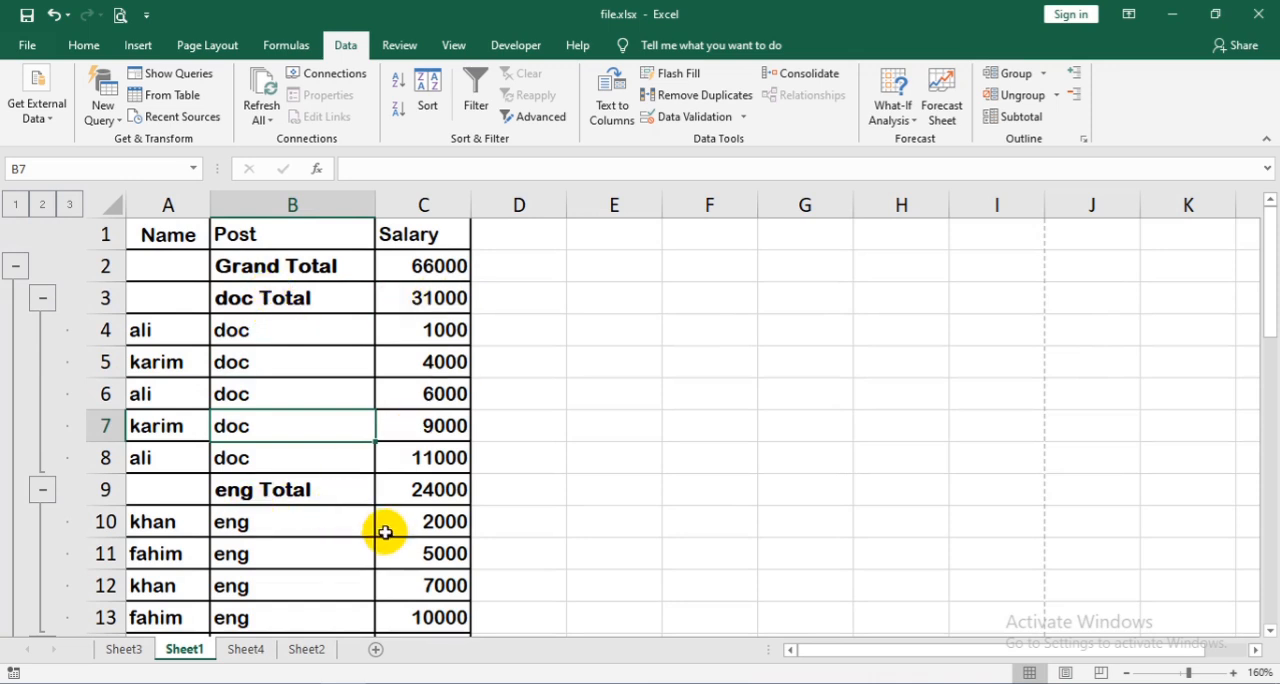
pyautogui.scroll(-1, 422, 374)
# - Reapply the Sum subtotals with Summary below data turned back on, and remove all subtotals from the salary table
pyautogui.click(1018, 116)
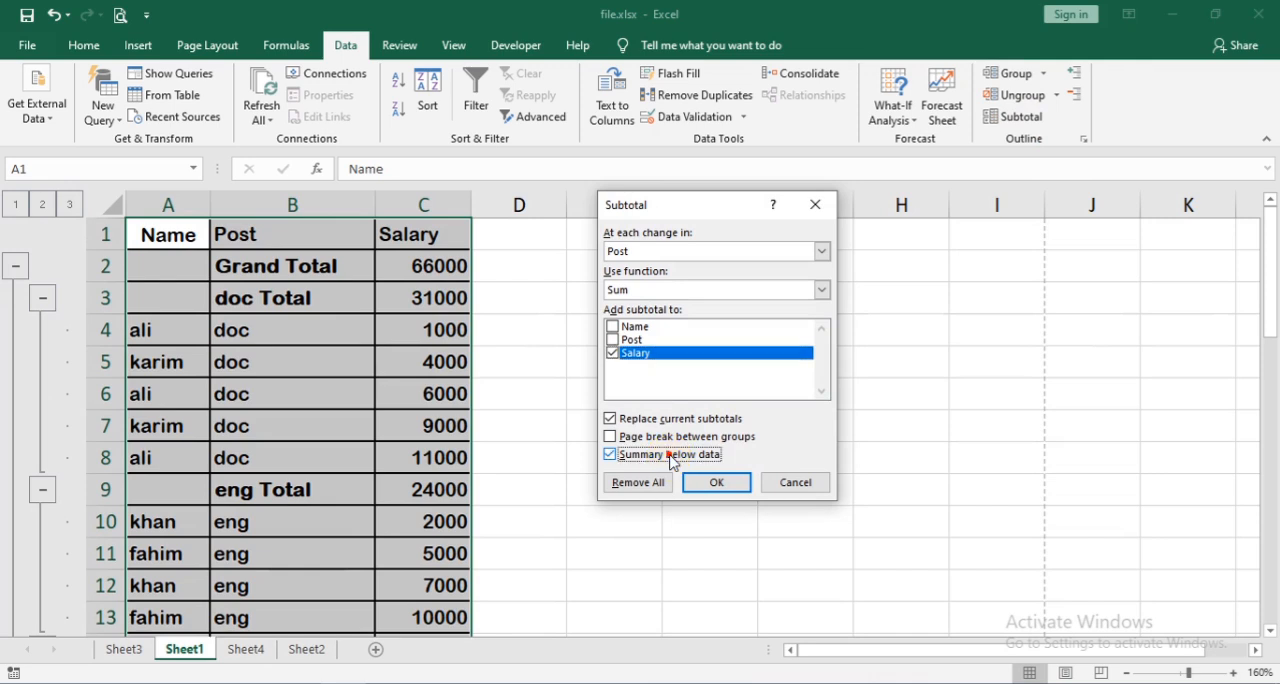
pyautogui.click(716, 483)
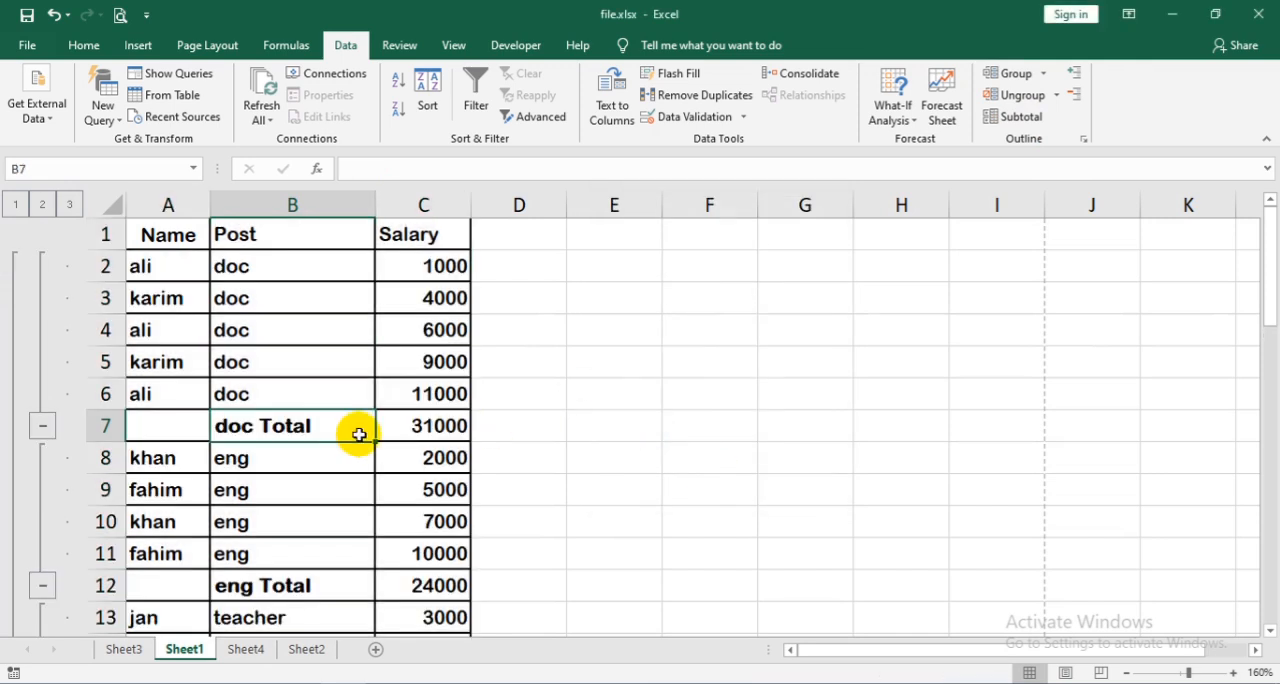
pyautogui.click(1016, 117)
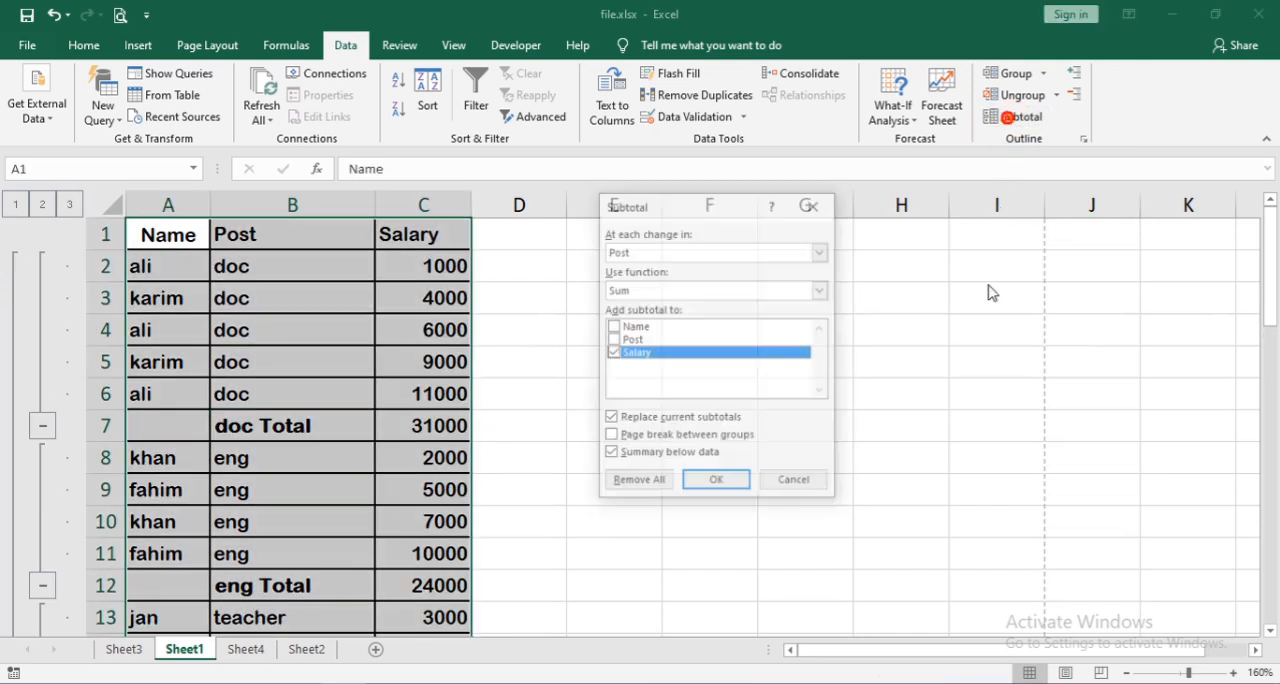
pyautogui.click(636, 482)
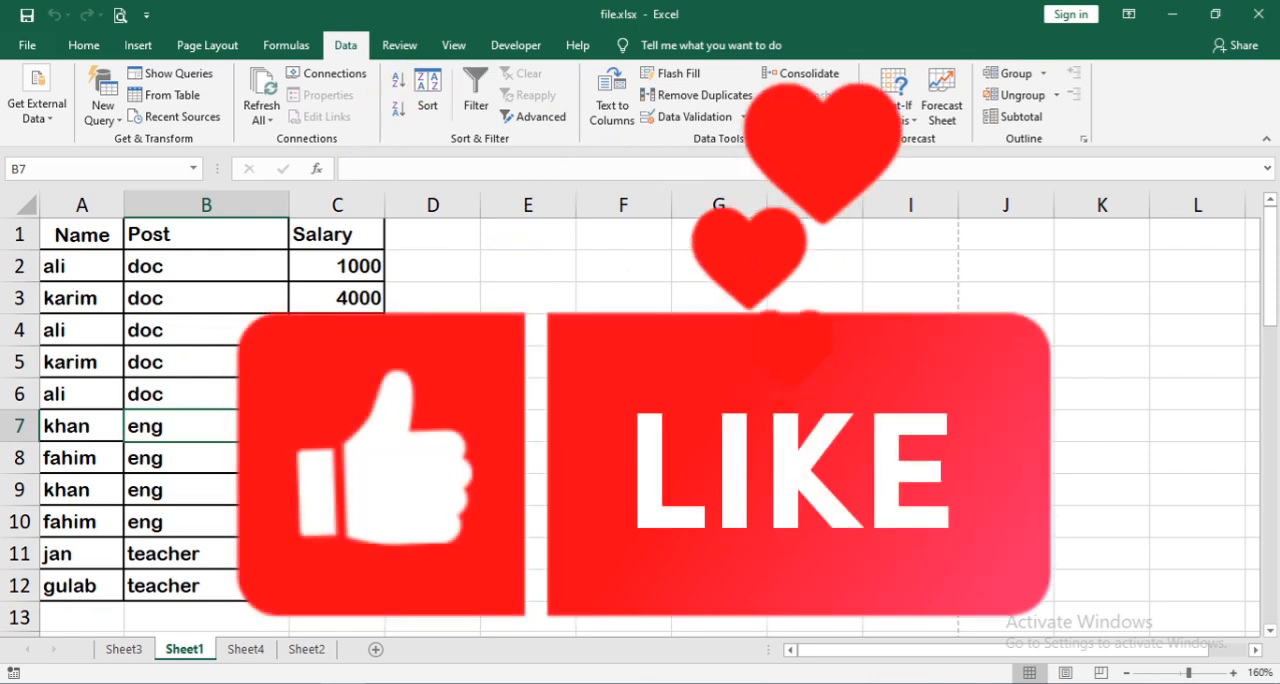
# - Bring up the review and protection commands for Sheet1
pyautogui.click(400, 46)
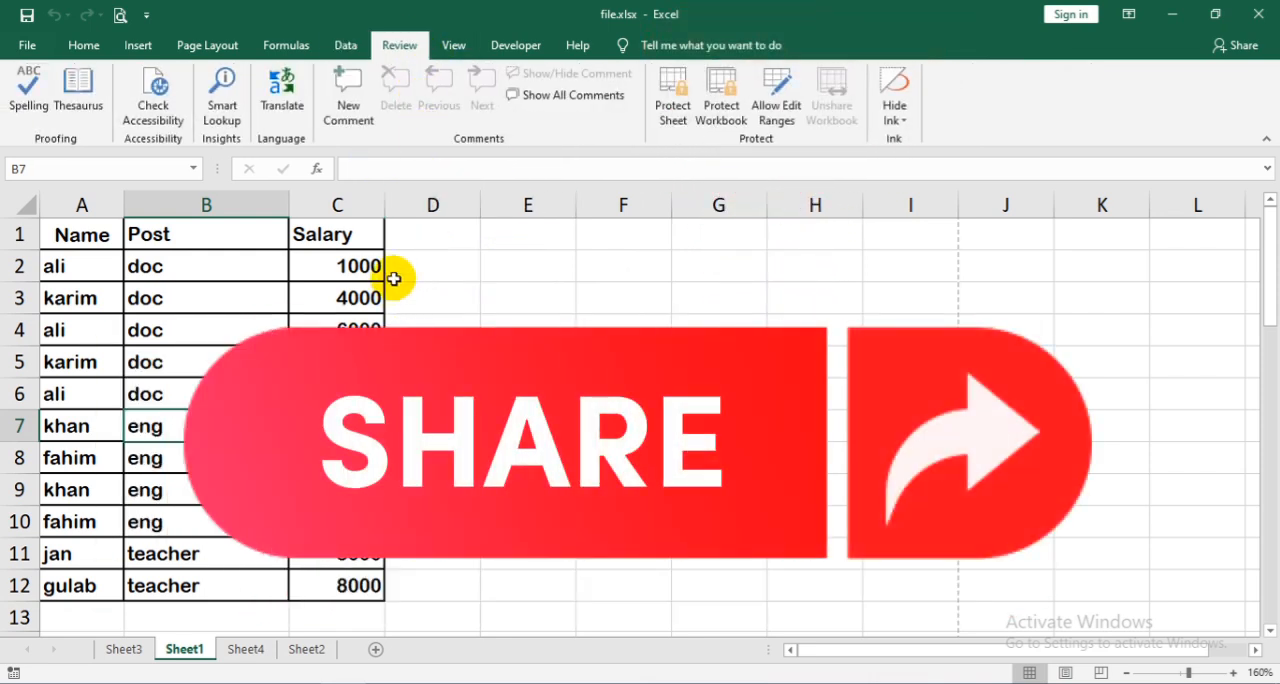